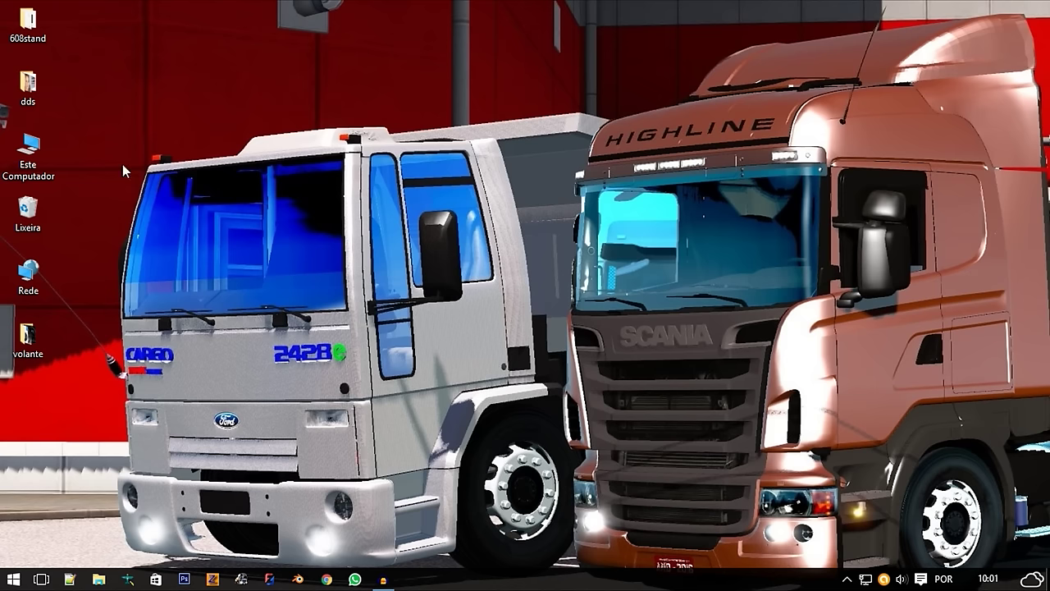
Open the volante folder full-screen and preview the imagem reference picture
{"action": "left_click_drag", "start_coordinate": [126, 106], "coordinate": [948, 490]}
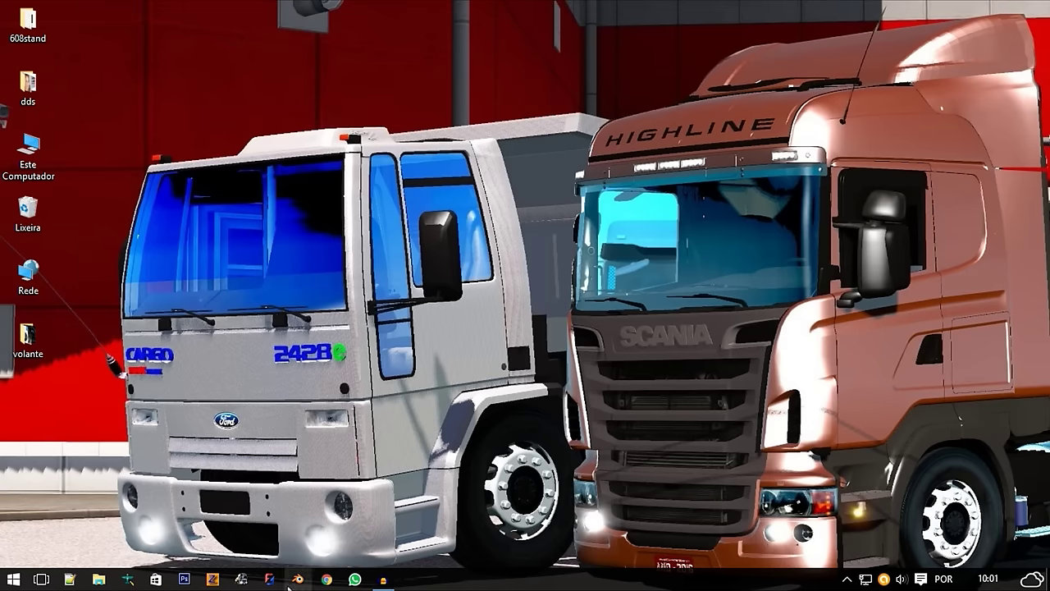
{"action": "double_click", "coordinate": [27, 336]}
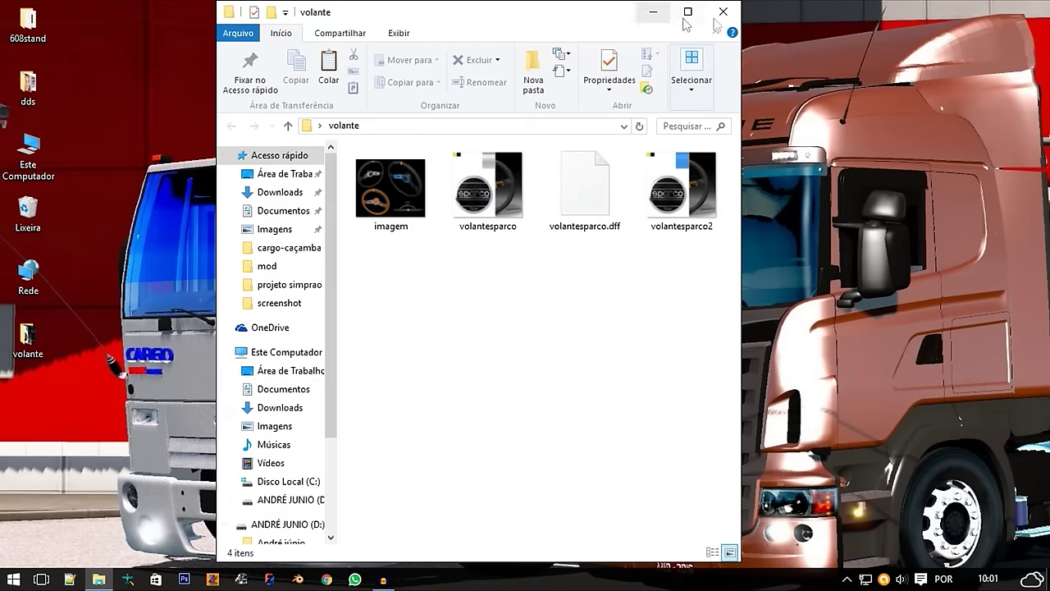
{"action": "left_click", "coordinate": [687, 11]}
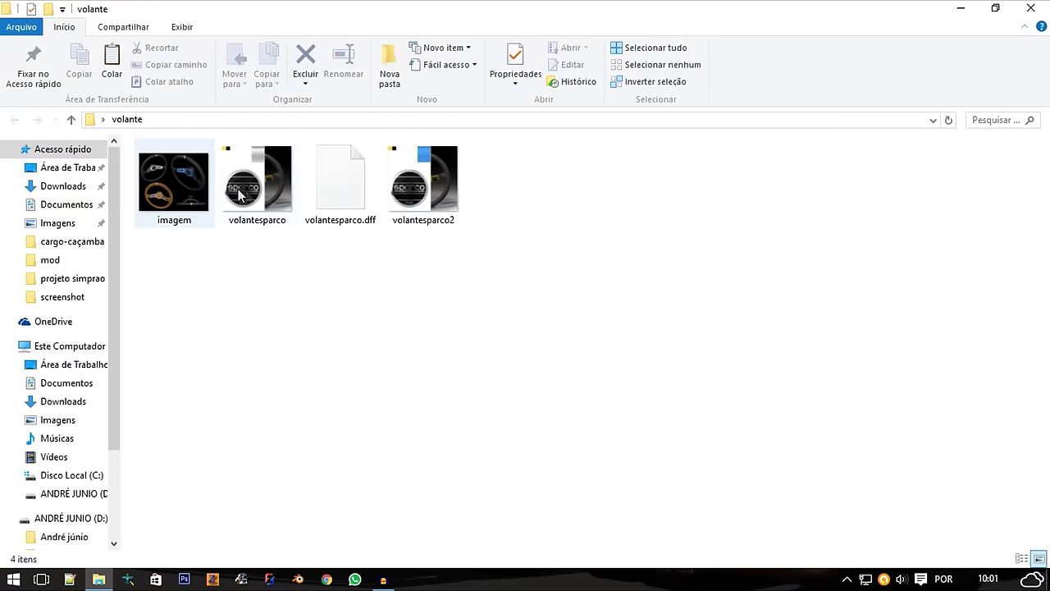
{"action": "double_click", "coordinate": [201, 197]}
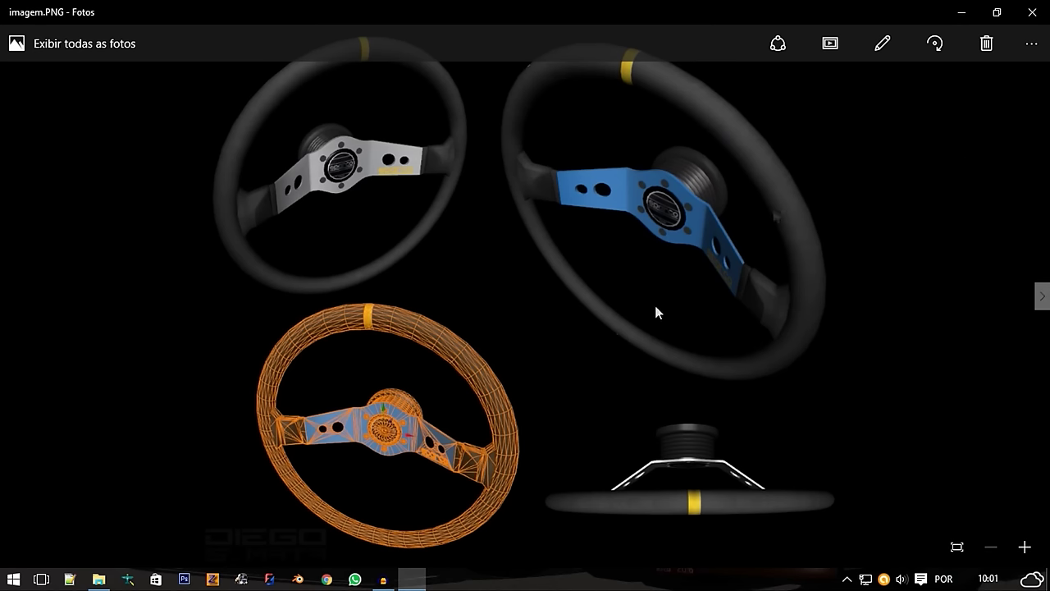
{"action": "left_click", "coordinate": [1046, 6]}
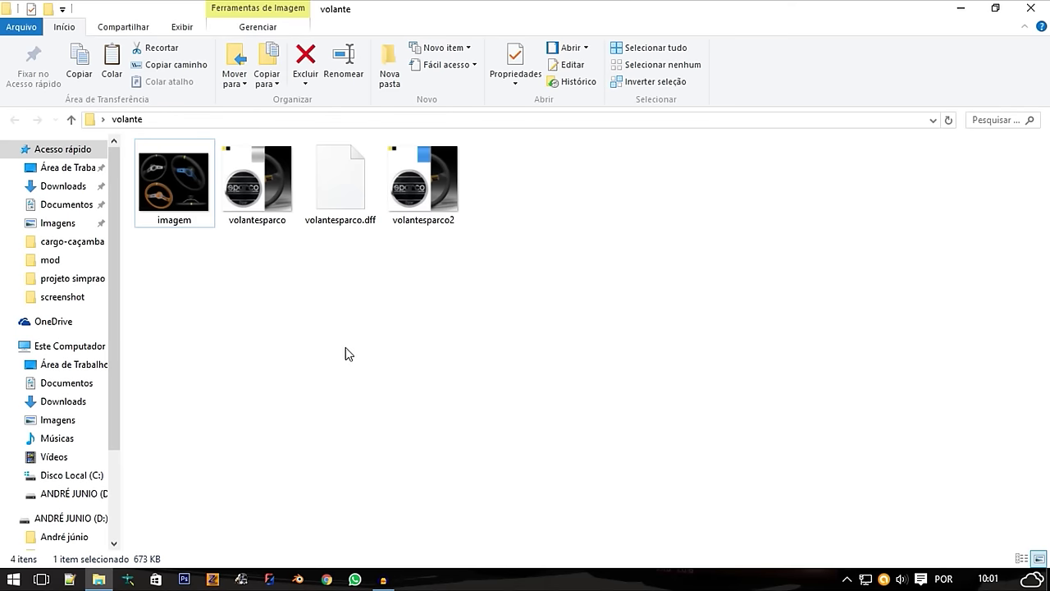
Select volantesparco.dff and bring the empty ZModeler window to the front
{"action": "left_click_drag", "start_coordinate": [346, 347], "coordinate": [457, 297]}
{"action": "left_click_drag", "start_coordinate": [420, 367], "coordinate": [341, 249]}
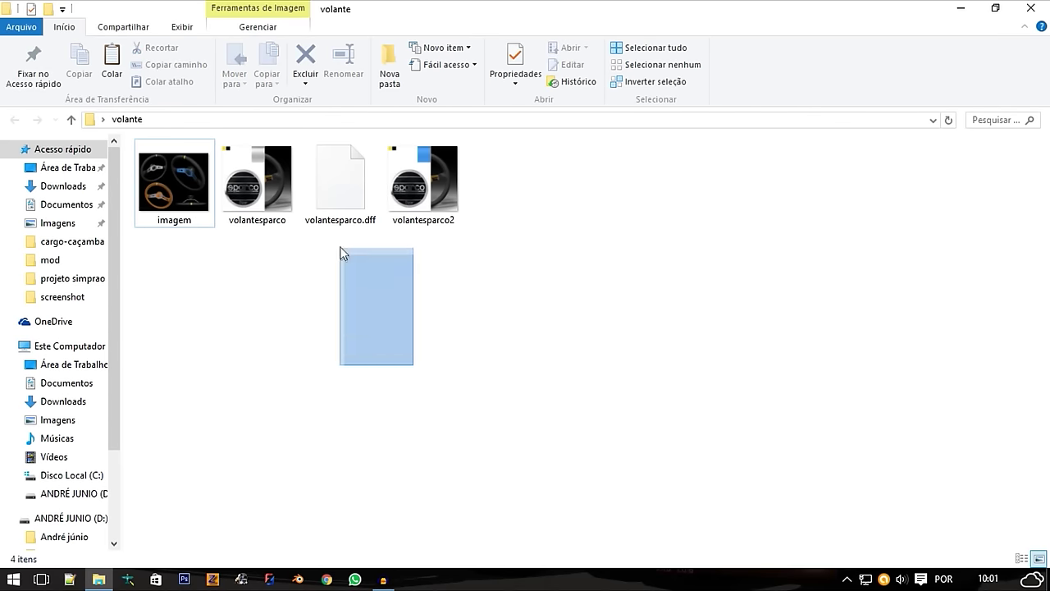
{"action": "left_click", "coordinate": [363, 223]}
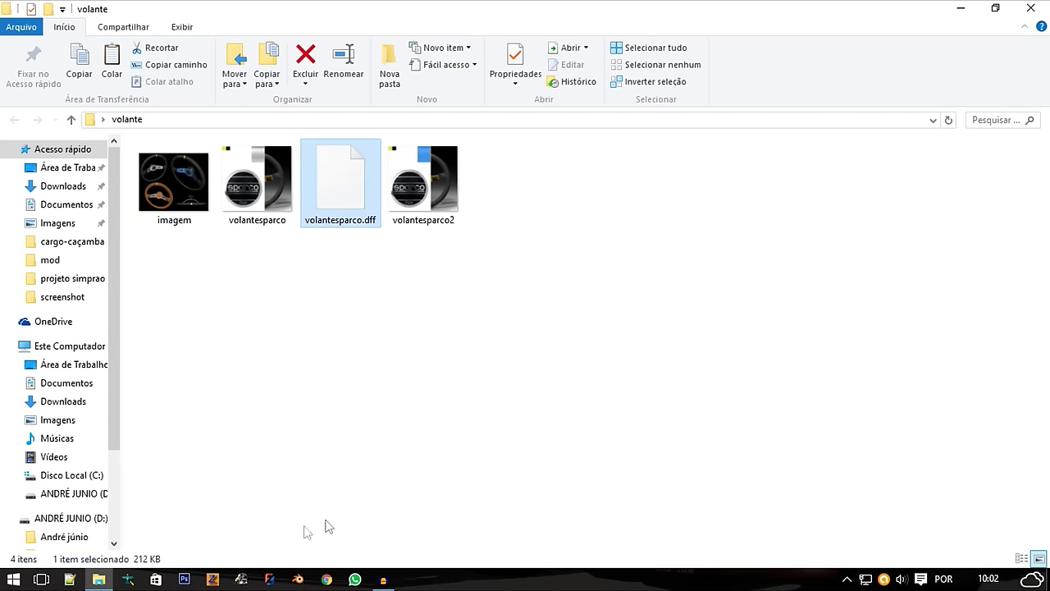
{"action": "left_click", "coordinate": [213, 579]}
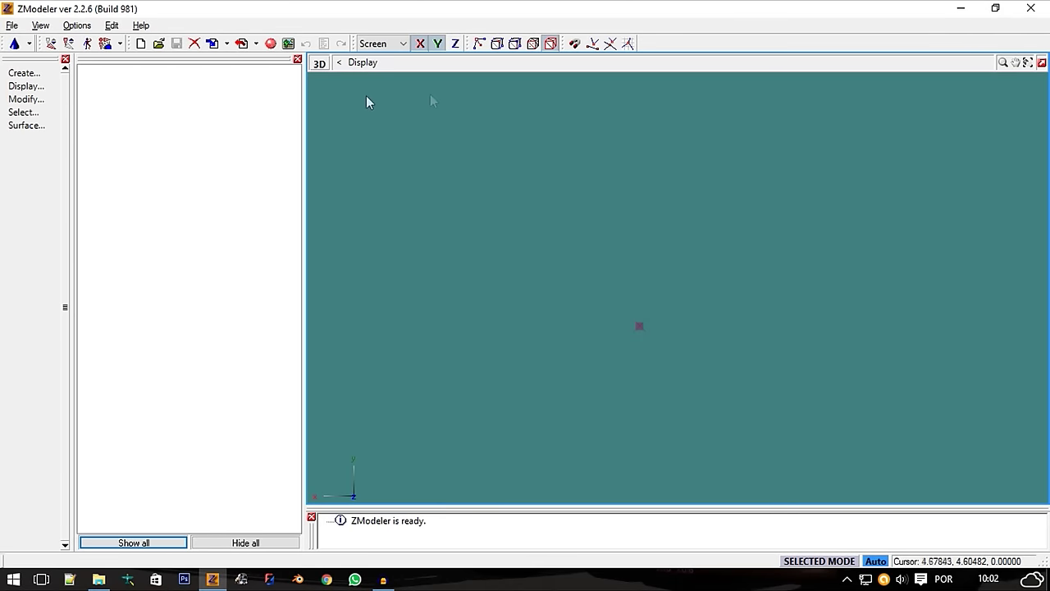
Import volantesparco.dff from the desktop's volante folder into ZModeler
{"action": "left_click_drag", "start_coordinate": [72, 96], "coordinate": [96, 96]}
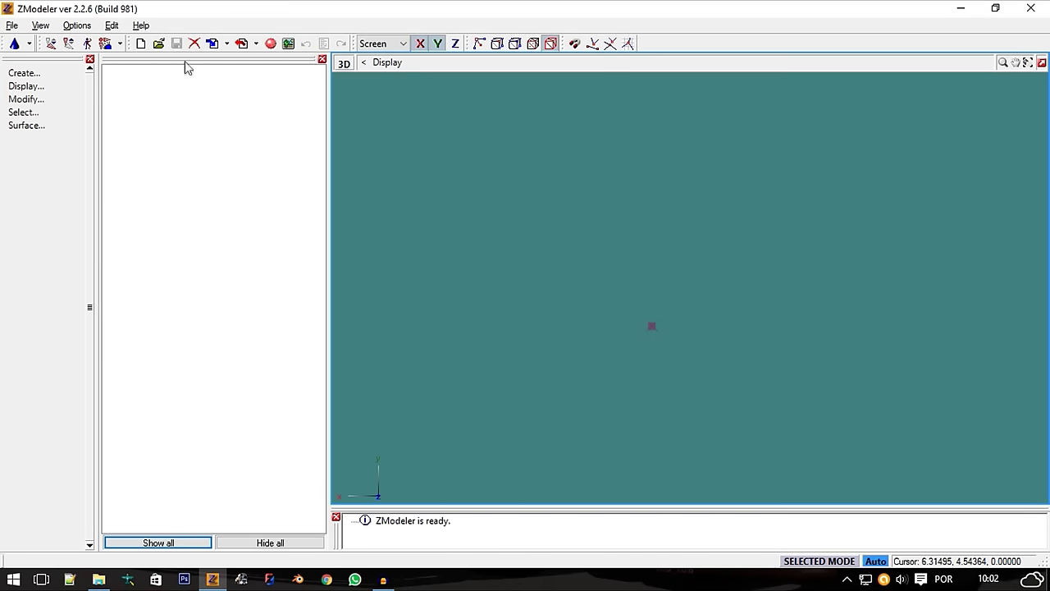
{"action": "left_click", "coordinate": [214, 45]}
{"action": "left_click", "coordinate": [396, 155]}
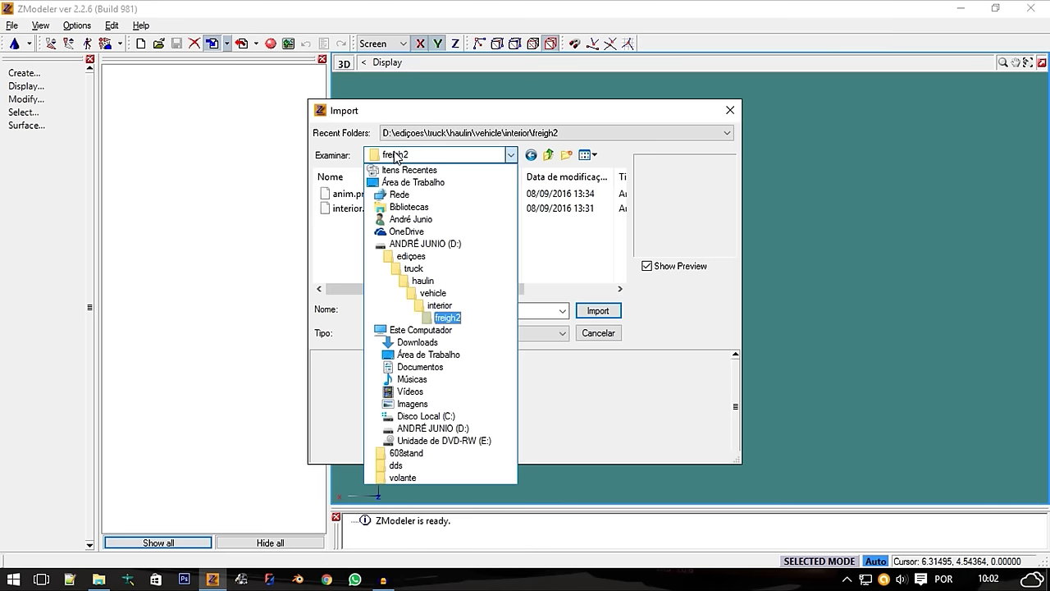
{"action": "left_click", "coordinate": [406, 182]}
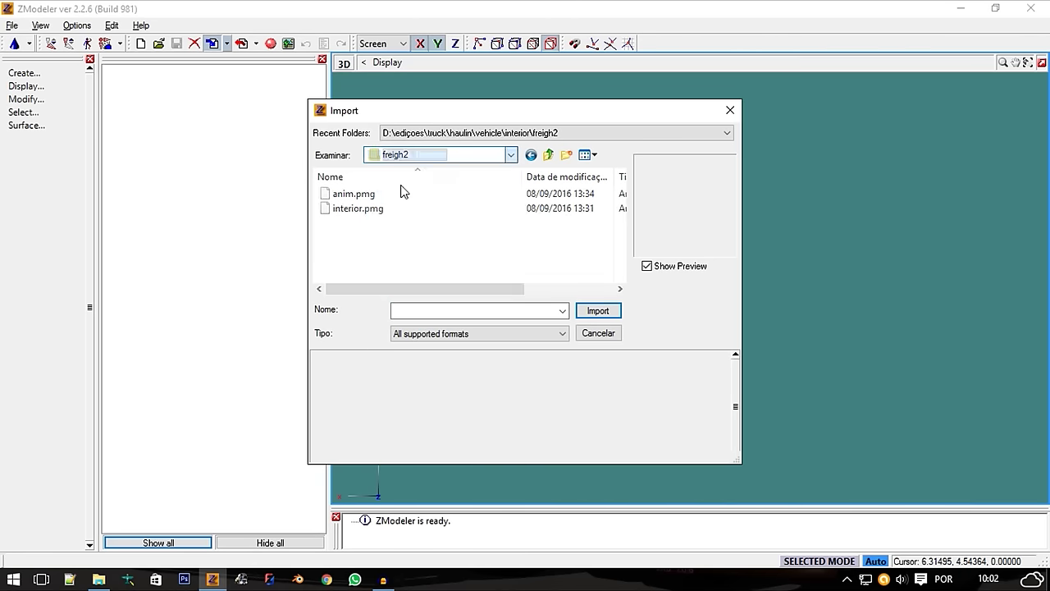
{"action": "scroll", "coordinate": [460, 197], "scroll_direction": "up", "scroll_amount": 2}
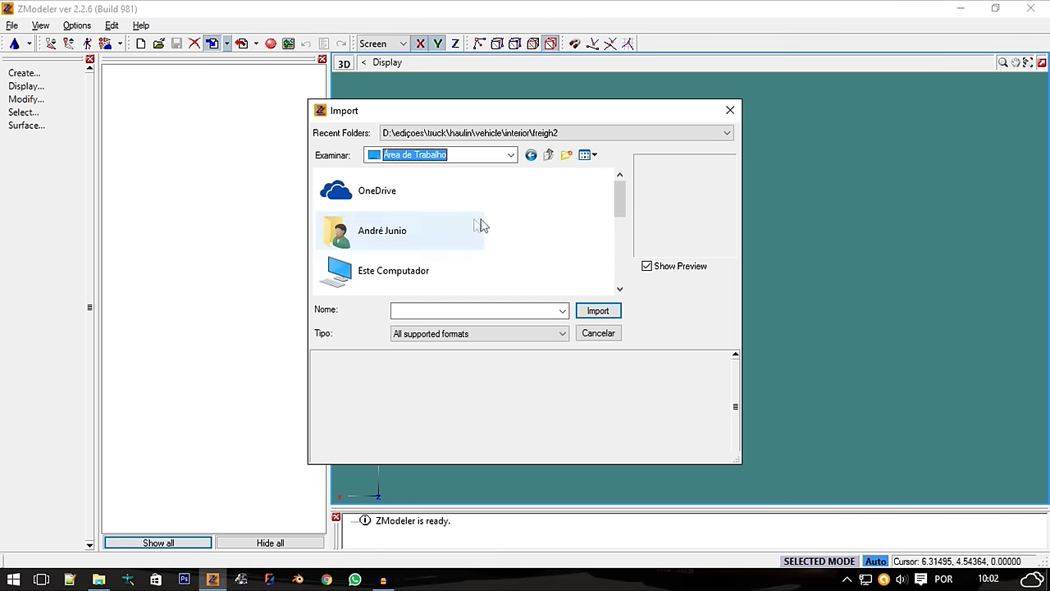
{"action": "scroll", "coordinate": [481, 224], "scroll_direction": "down", "scroll_amount": 5}
{"action": "double_click", "coordinate": [387, 274]}
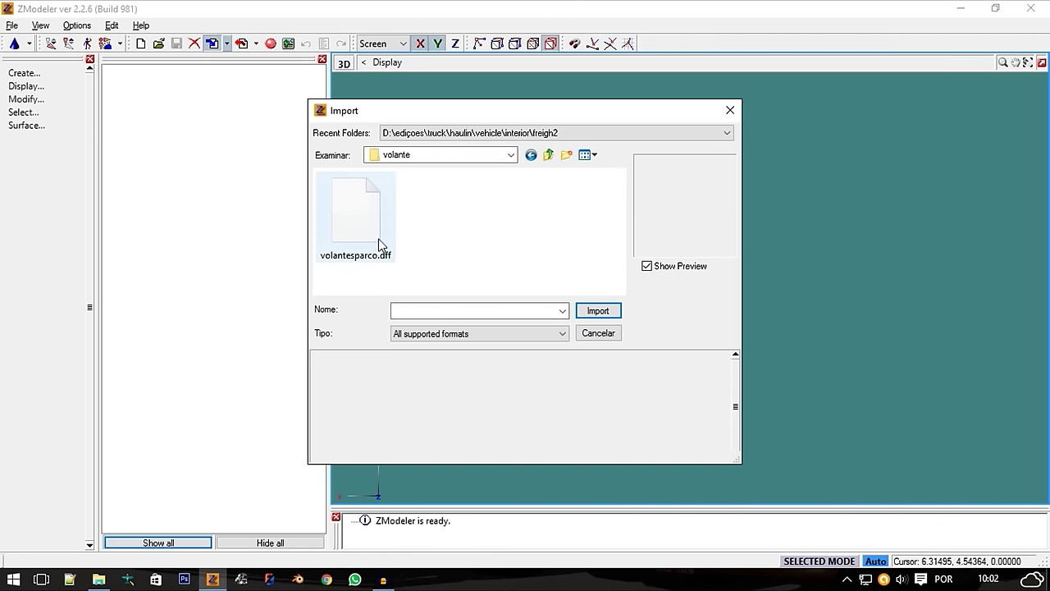
{"action": "left_click", "coordinate": [381, 245]}
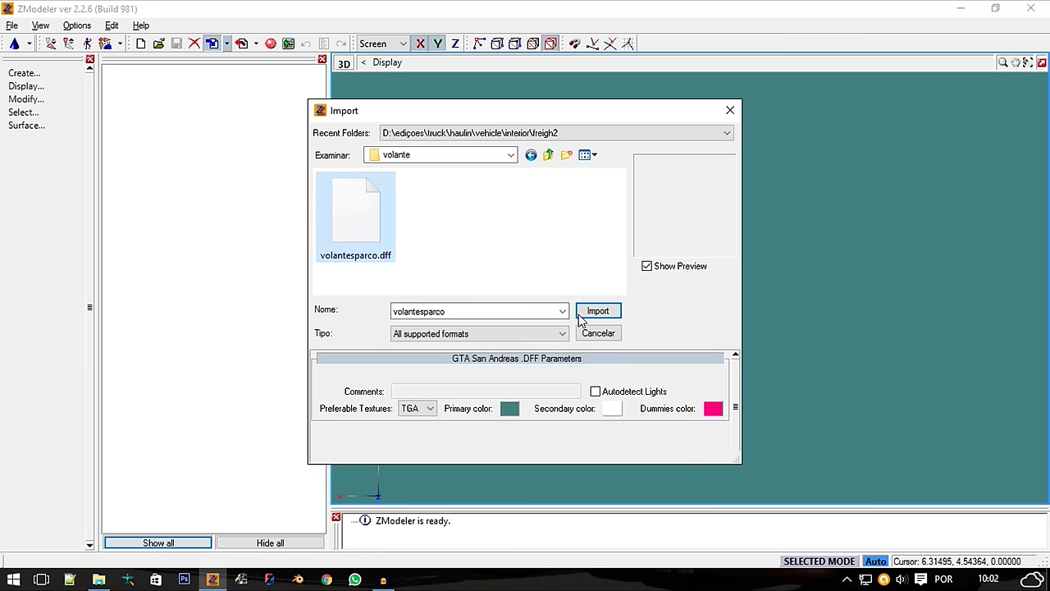
{"action": "left_click", "coordinate": [590, 311]}
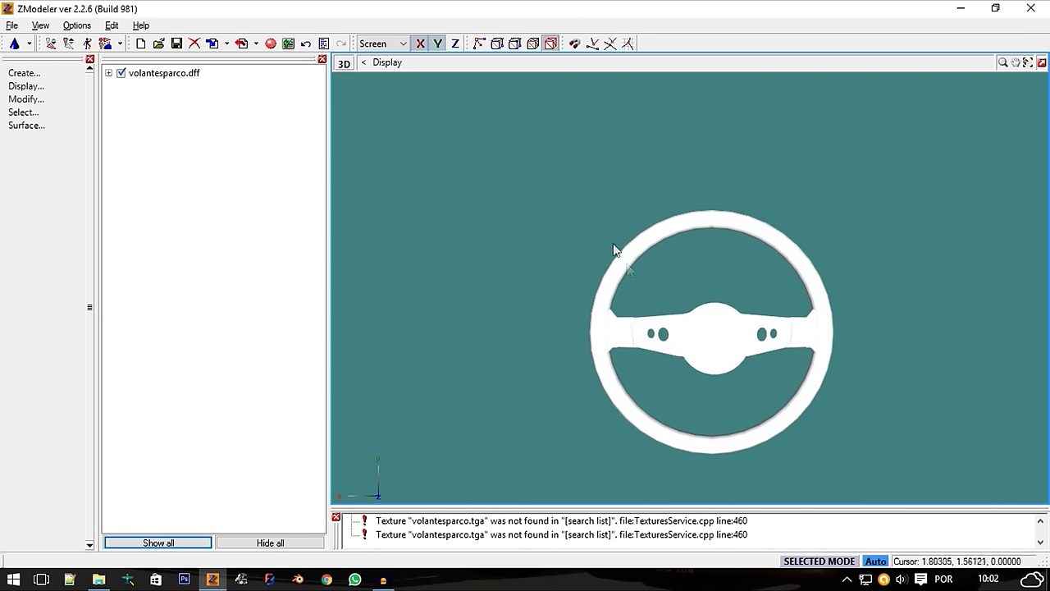
{"action": "left_click", "coordinate": [288, 43]}
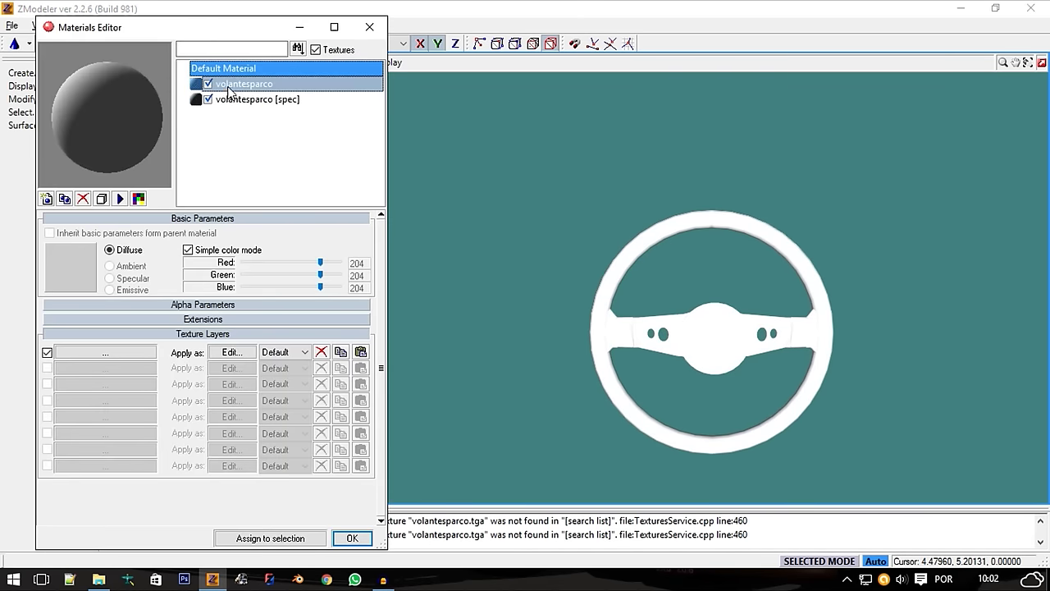
Load volantesparco.bmp from the volante folder as the volantesparco material's texture
{"action": "left_click", "coordinate": [204, 99]}
{"action": "left_click", "coordinate": [196, 99]}
{"action": "left_click", "coordinate": [195, 99]}
{"action": "left_click", "coordinate": [238, 83]}
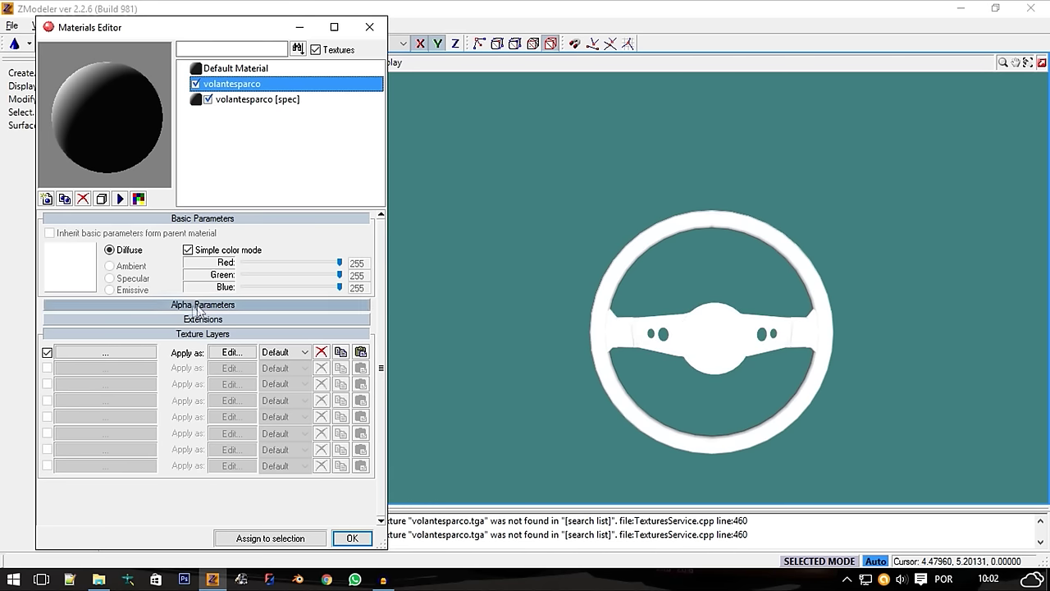
{"action": "left_click", "coordinate": [120, 366]}
{"action": "left_click", "coordinate": [100, 436]}
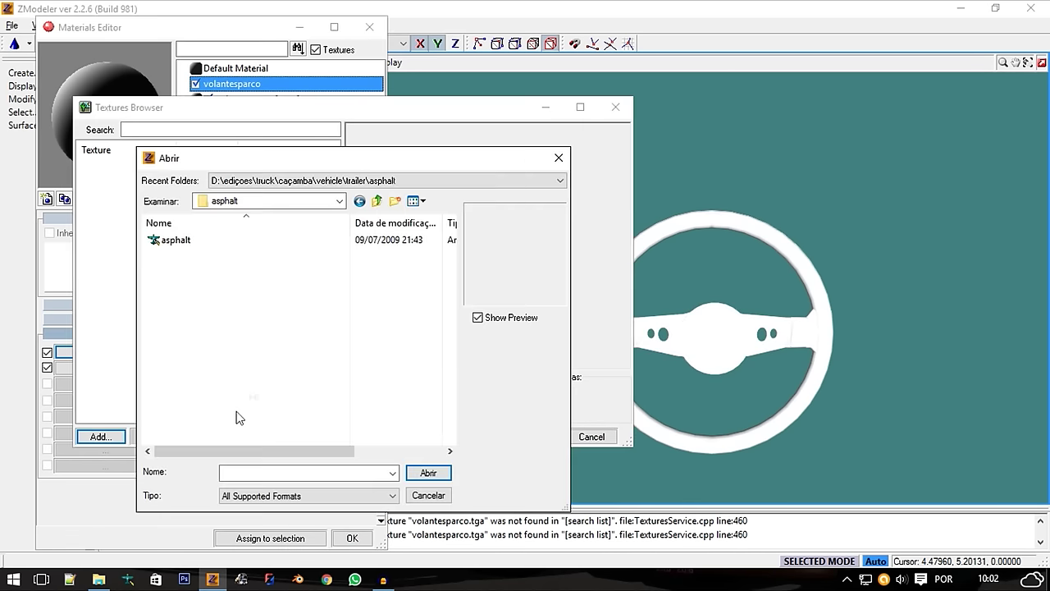
{"action": "left_click", "coordinate": [238, 201]}
{"action": "left_click", "coordinate": [230, 229]}
{"action": "scroll", "coordinate": [242, 340], "scroll_direction": "down", "scroll_amount": 5}
{"action": "double_click", "coordinate": [217, 431]}
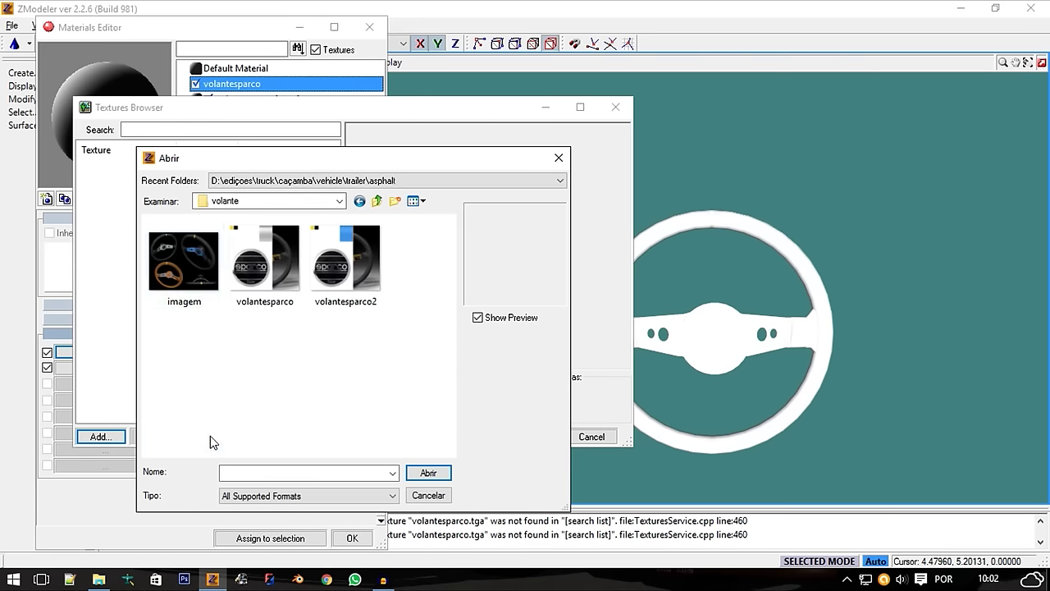
{"action": "left_click", "coordinate": [276, 271]}
{"action": "left_click", "coordinate": [428, 473]}
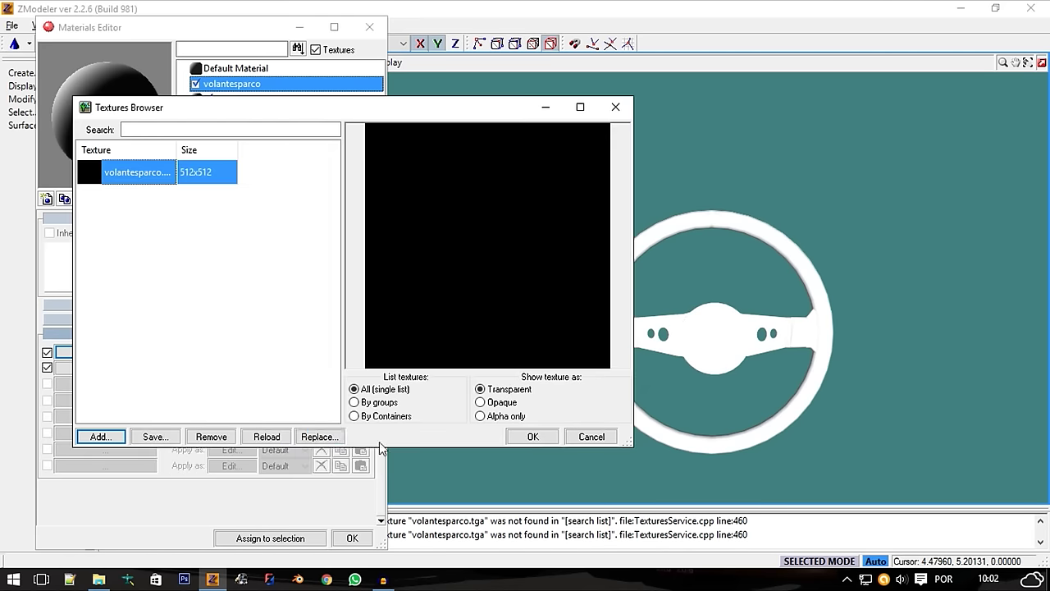
{"action": "left_click", "coordinate": [532, 437]}
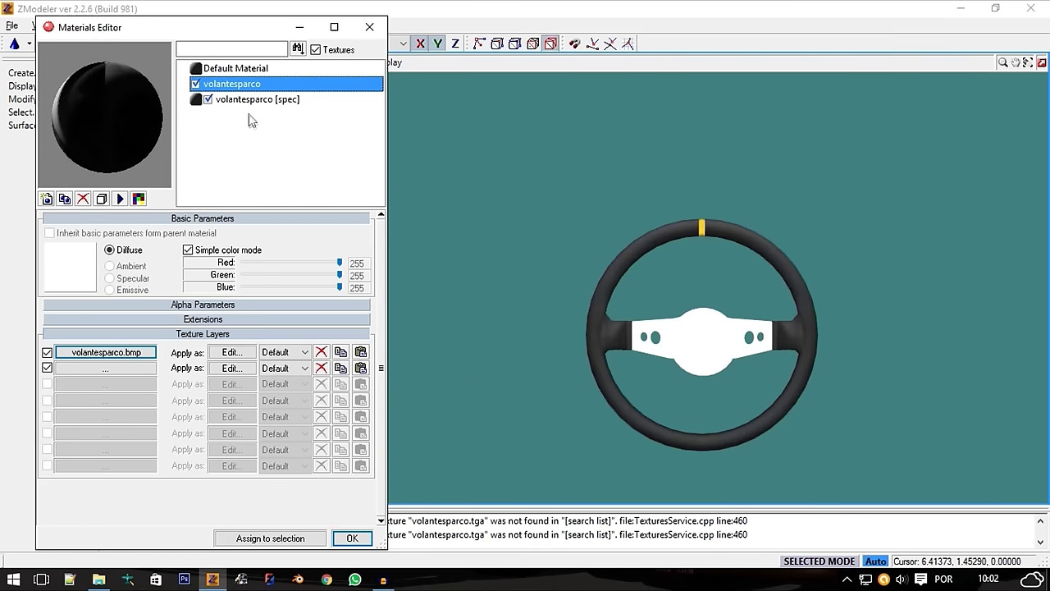
Apply volantesparco.bmp to the volantesparco [spec] material too, then orbit the textured wheel
{"action": "left_click", "coordinate": [260, 100]}
{"action": "left_click", "coordinate": [117, 354]}
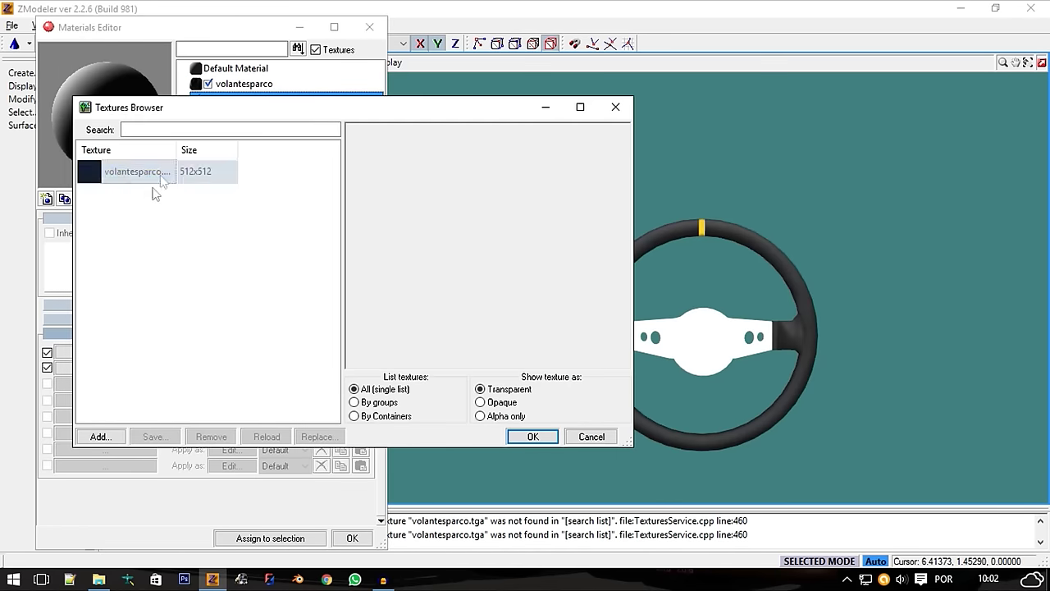
{"action": "left_click", "coordinate": [144, 172]}
{"action": "left_click", "coordinate": [532, 436]}
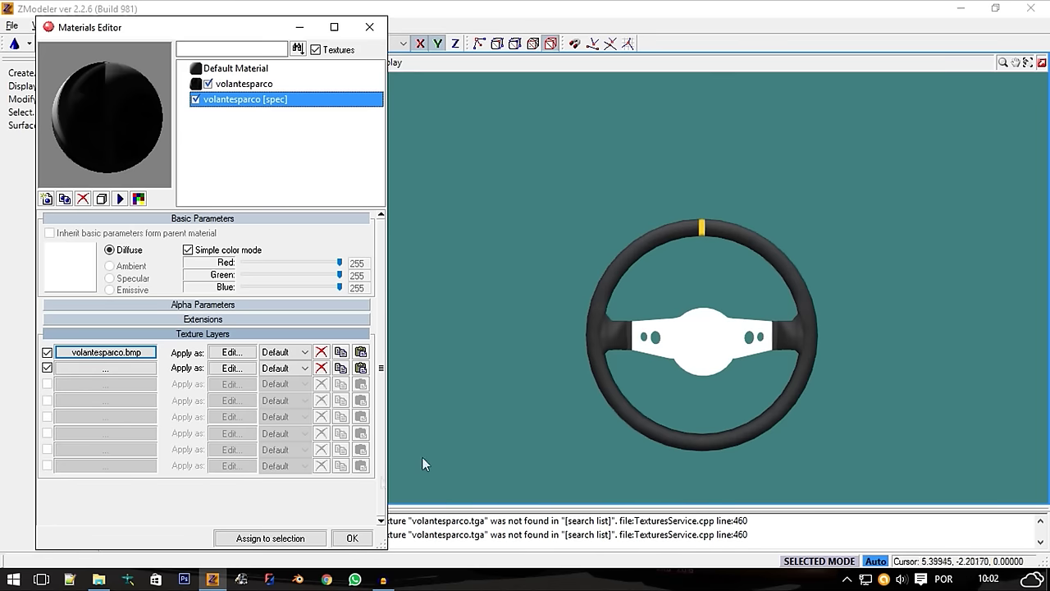
{"action": "left_click", "coordinate": [352, 538]}
{"action": "mouse_move", "coordinate": [681, 416]}
{"action": "middle_mouse_down"}
{"action": "mouse_move", "coordinate": [624, 400]}
{"action": "mouse_move", "coordinate": [514, 412]}
{"action": "mouse_move", "coordinate": [567, 407]}
{"action": "middle_mouse_up"}
{"action": "scroll", "coordinate": [724, 385], "scroll_direction": "up", "scroll_amount": 3}
{"action": "scroll", "coordinate": [682, 368], "scroll_direction": "up", "scroll_amount": 3}
{"action": "mouse_move", "coordinate": [683, 367]}
{"action": "middle_mouse_down"}
{"action": "mouse_move", "coordinate": [751, 377]}
{"action": "mouse_move", "coordinate": [708, 383]}
{"action": "mouse_move", "coordinate": [574, 345]}
{"action": "middle_mouse_up"}
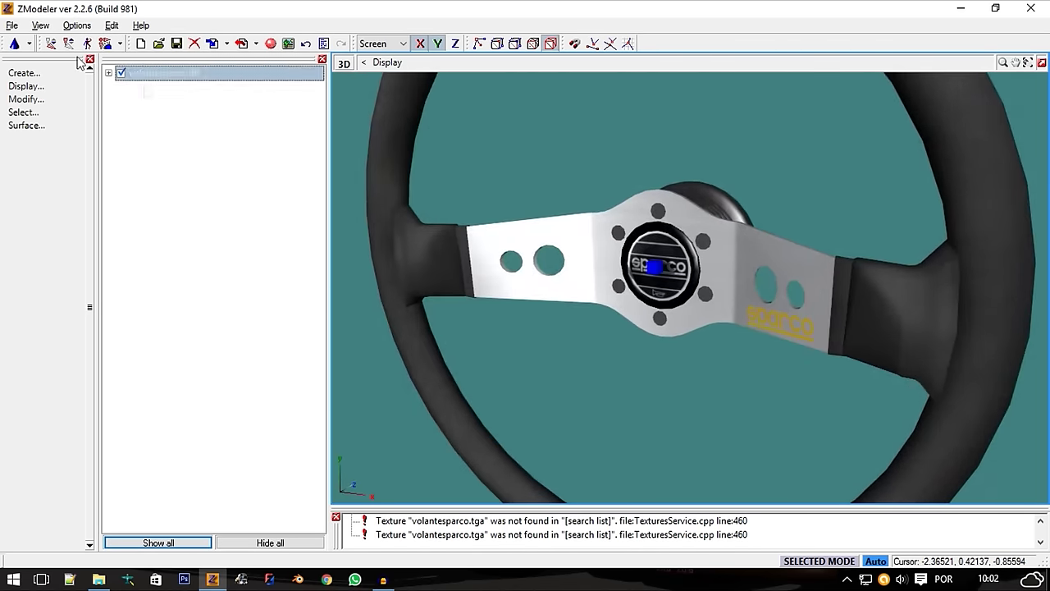
Rename the root volantesparco.dff item to volant
{"action": "left_click", "coordinate": [135, 90]}
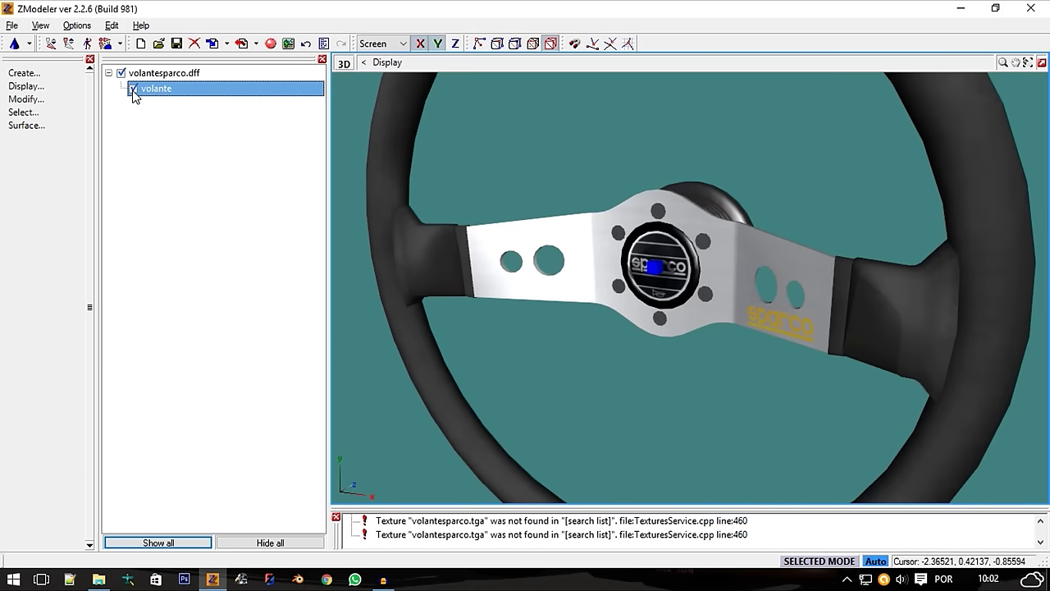
{"action": "left_click", "coordinate": [164, 72]}
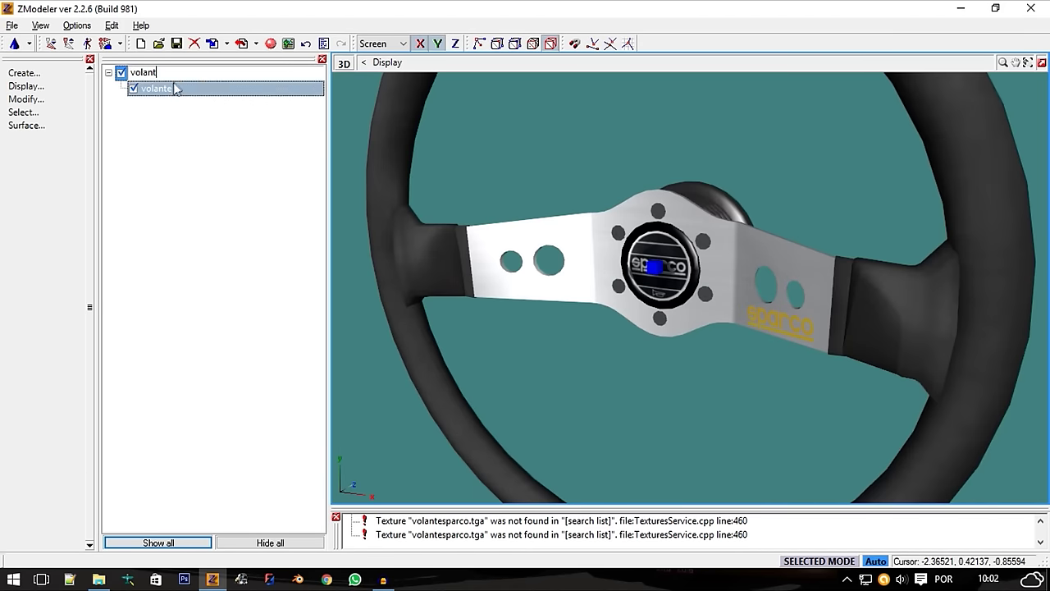
{"action": "key", "text": "Return"}
{"action": "mouse_move", "coordinate": [573, 188]}
{"action": "middle_mouse_down", "text": "alt"}
{"action": "mouse_move", "coordinate": [540, 203]}
{"action": "mouse_move", "coordinate": [559, 256]}
{"action": "mouse_move", "coordinate": [680, 244]}
{"action": "mouse_move", "coordinate": [648, 234]}
{"action": "middle_mouse_up", "text": "alt"}
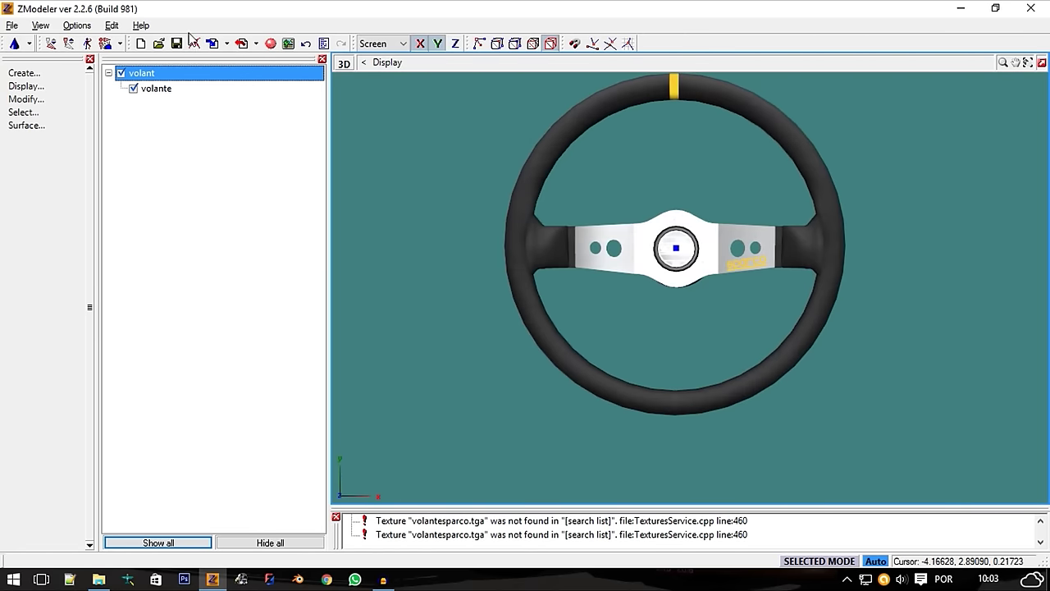
Export the wheel as Wavefront OBJ 'VOLANTE SPARCO' into Acessorios\Volante Top
{"action": "left_click", "coordinate": [237, 46]}
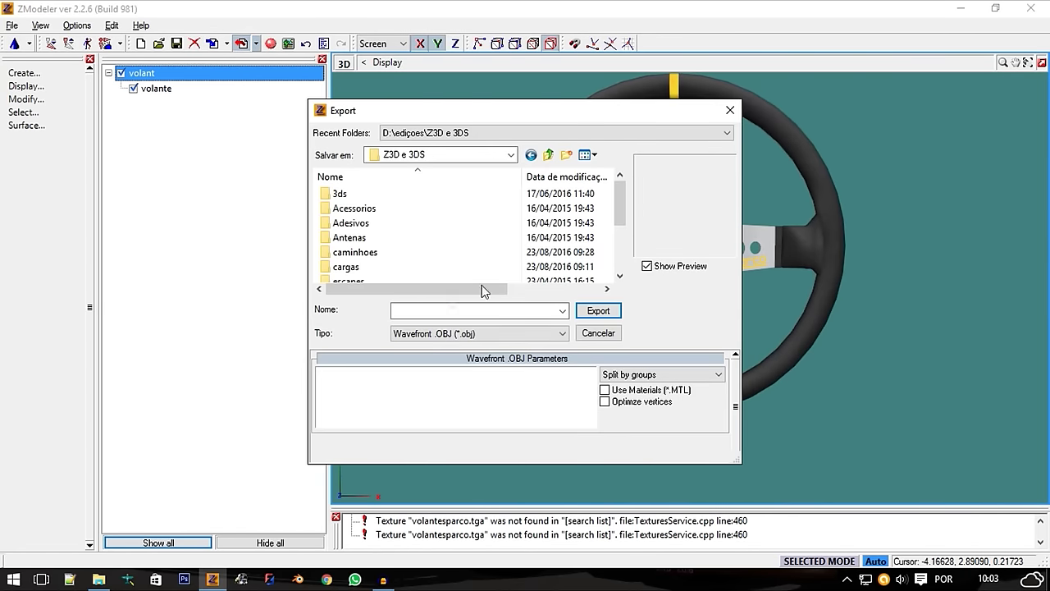
{"action": "mouse_move", "coordinate": [623, 220]}
{"action": "left_mouse_down"}
{"action": "mouse_move", "coordinate": [623, 263]}
{"action": "mouse_move", "coordinate": [618, 196]}
{"action": "mouse_move", "coordinate": [618, 215]}
{"action": "left_mouse_up"}
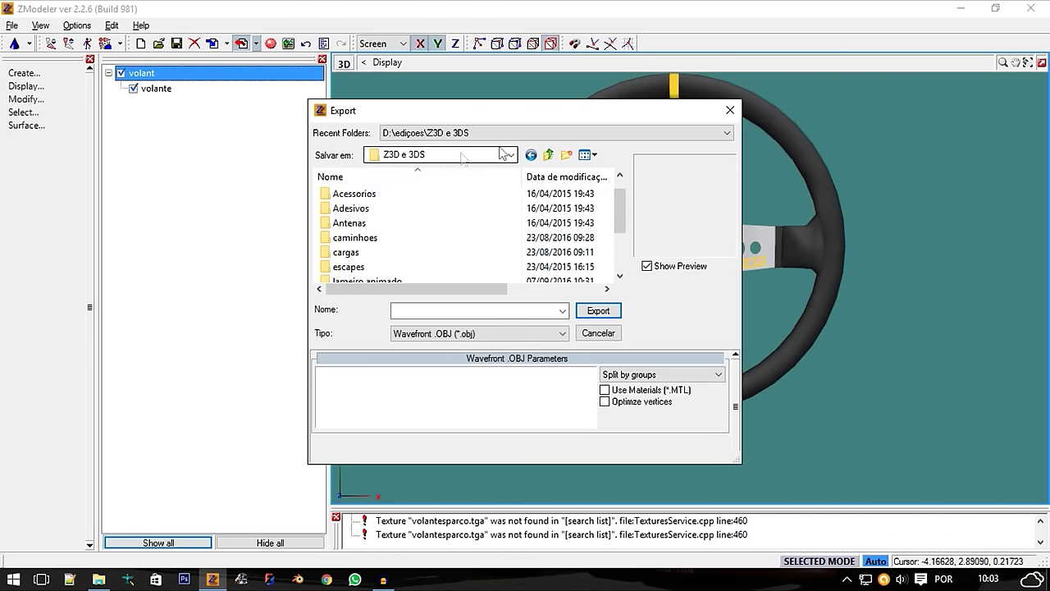
{"action": "double_click", "coordinate": [389, 195]}
{"action": "left_click", "coordinate": [387, 210]}
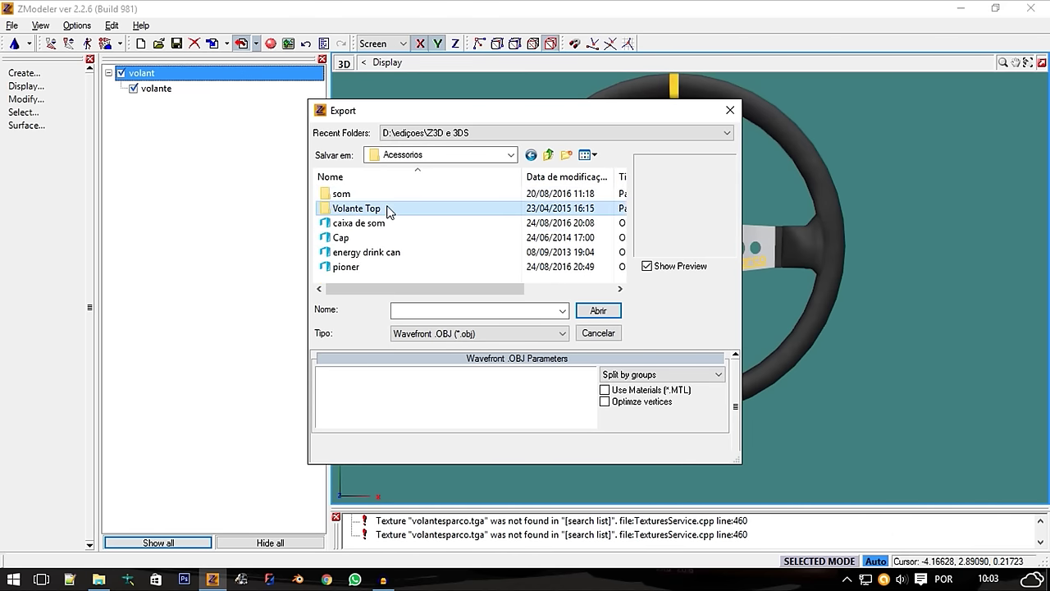
{"action": "double_click", "coordinate": [388, 210]}
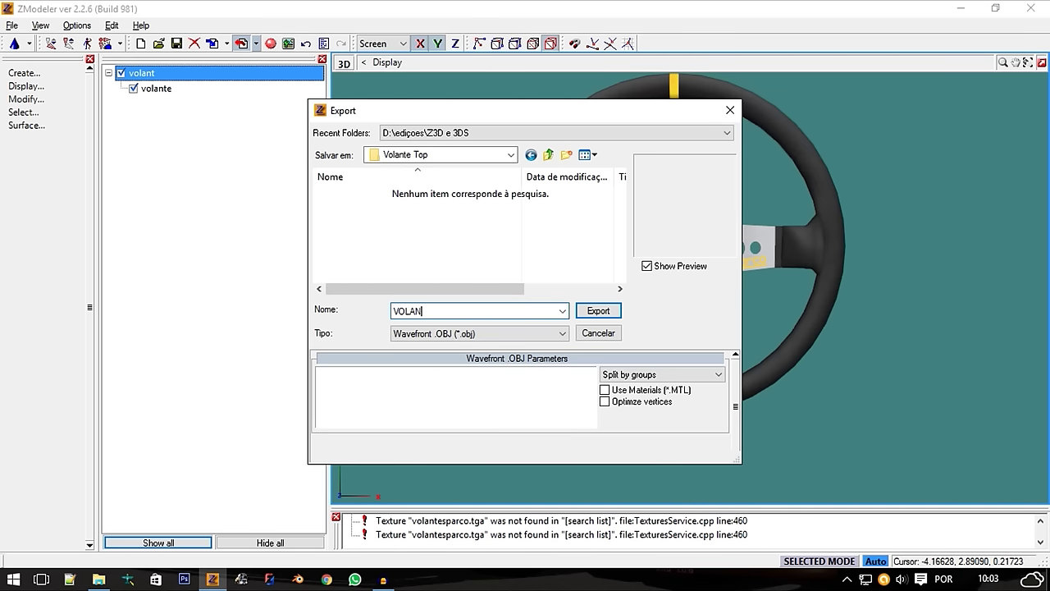
{"action": "type", "text": "VOLANTE SPARCO"}
{"action": "left_click", "coordinate": [596, 309]}
{"action": "mouse_move", "coordinate": [503, 253]}
{"action": "middle_mouse_down"}
{"action": "mouse_move", "coordinate": [625, 249]}
{"action": "mouse_move", "coordinate": [851, 127]}
{"action": "middle_mouse_up"}
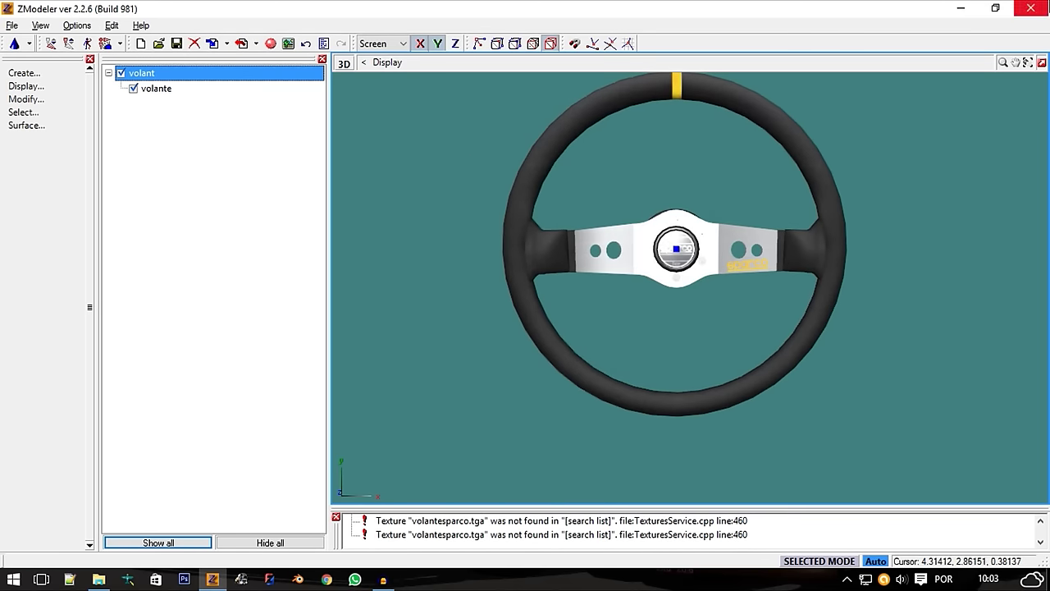
{"action": "left_click", "coordinate": [1030, 8]}
Close ZModeler and the volante folder, then start Blender past its splash screen
{"action": "left_click", "coordinate": [547, 329]}
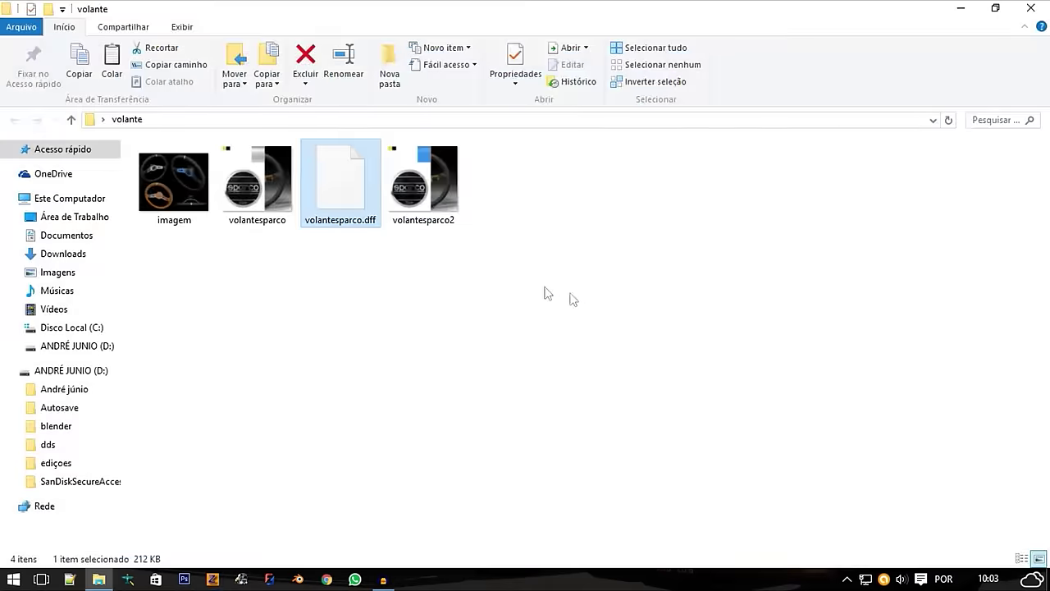
{"action": "left_click_drag", "start_coordinate": [650, 305], "coordinate": [600, 320]}
{"action": "left_click", "coordinate": [1030, 7]}
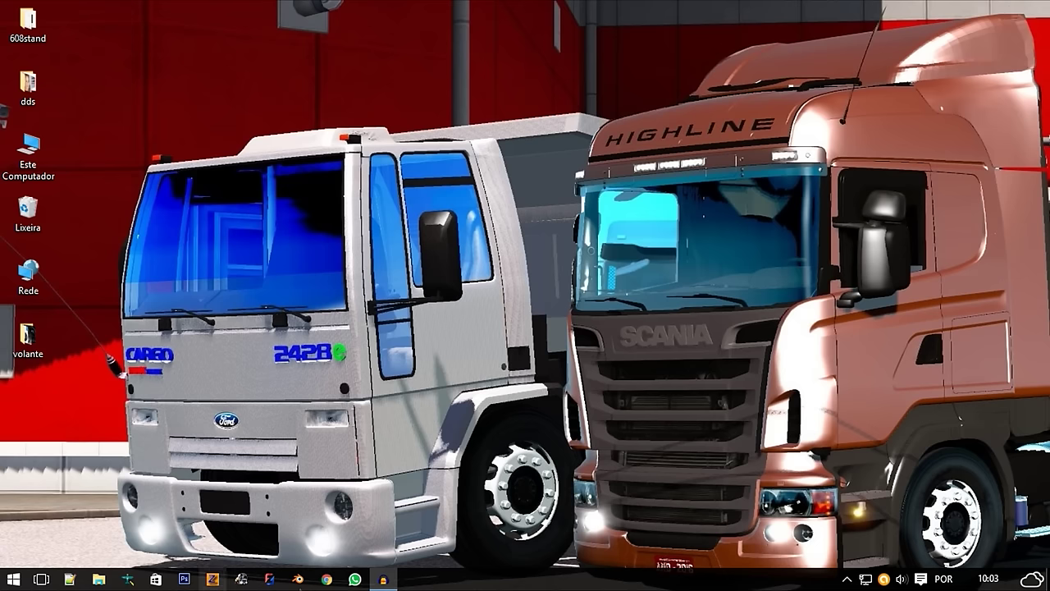
{"action": "left_click", "coordinate": [297, 579]}
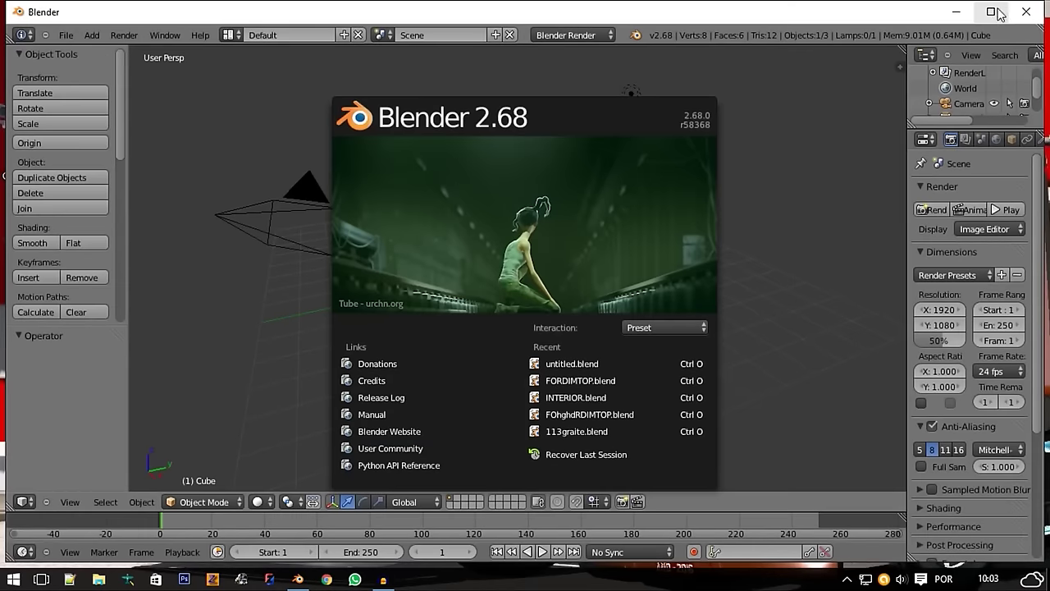
{"action": "left_click", "coordinate": [991, 11]}
Delete the default cube, camera and lamp from the scene
{"action": "key", "text": "a"}
{"action": "key", "text": "a"}
{"action": "key", "text": "x"}
{"action": "left_click", "coordinate": [637, 288]}
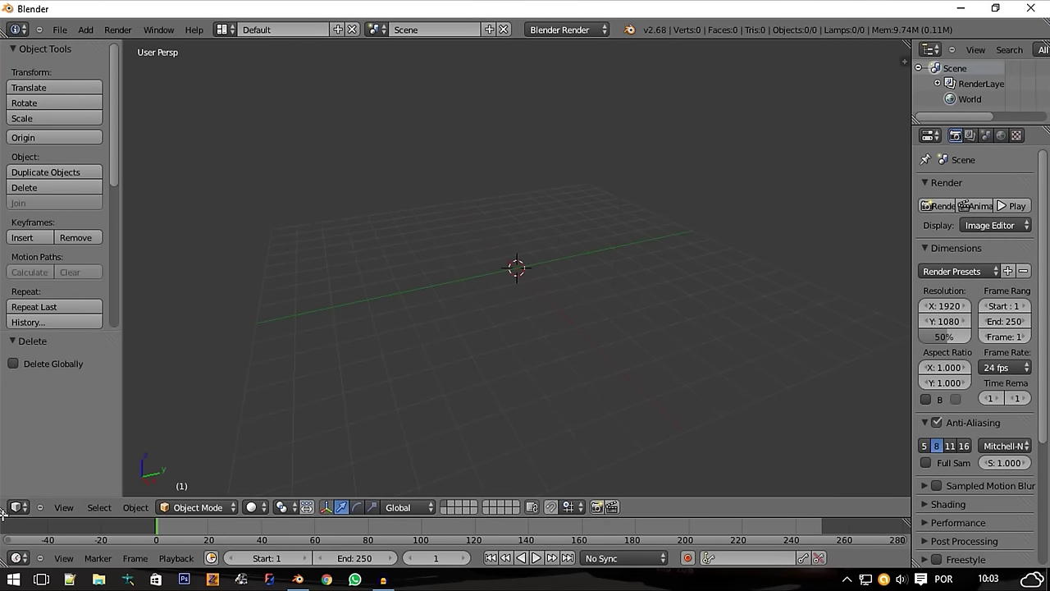
Rearrange areas into a widened render Properties editor and hide the Tool Shelf
{"action": "left_click_drag", "start_coordinate": [919, 113], "coordinate": [951, 246]}
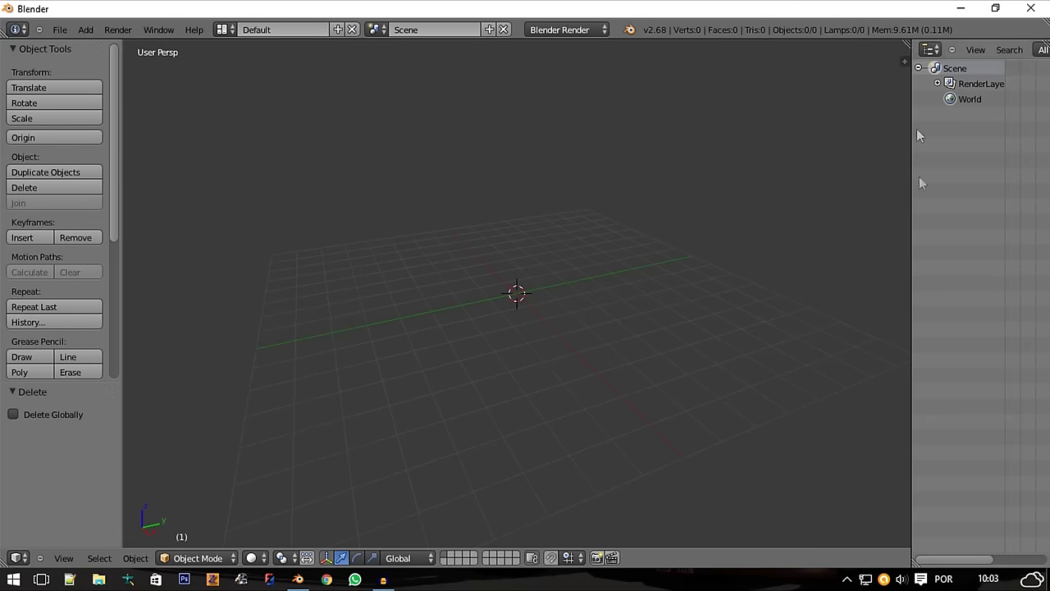
{"action": "left_click_drag", "start_coordinate": [905, 44], "coordinate": [769, 93]}
{"action": "left_click", "coordinate": [788, 557]}
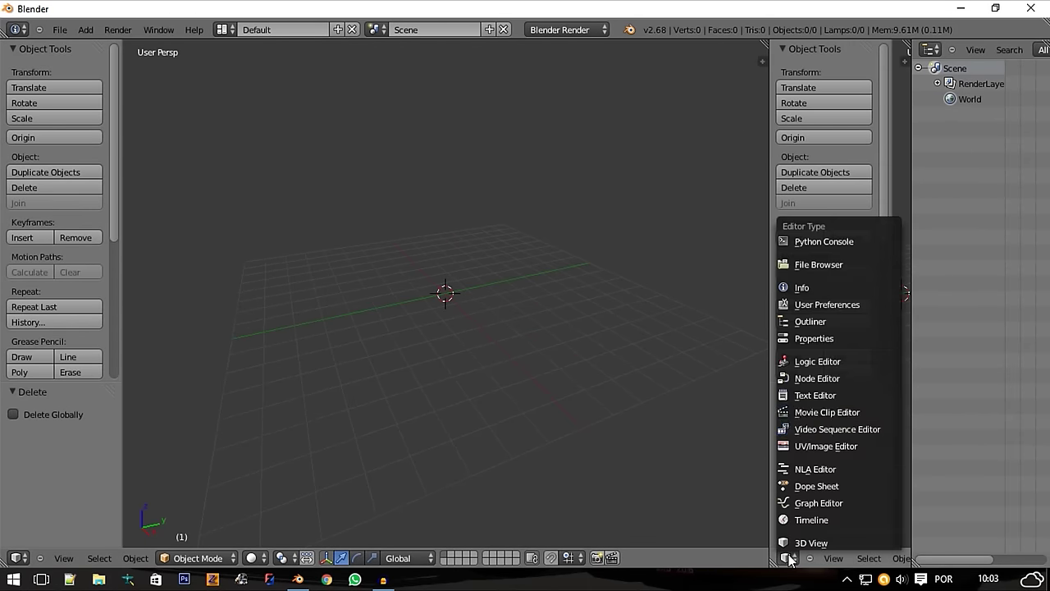
{"action": "left_click", "coordinate": [799, 344]}
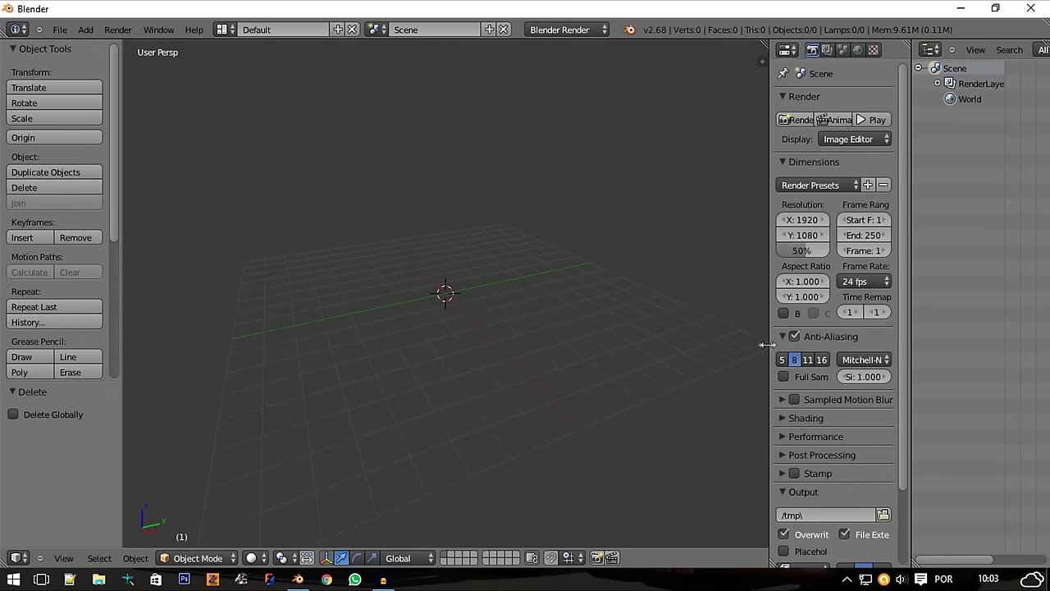
{"action": "left_click_drag", "start_coordinate": [767, 344], "coordinate": [703, 358]}
{"action": "left_click_drag", "start_coordinate": [908, 278], "coordinate": [873, 274]}
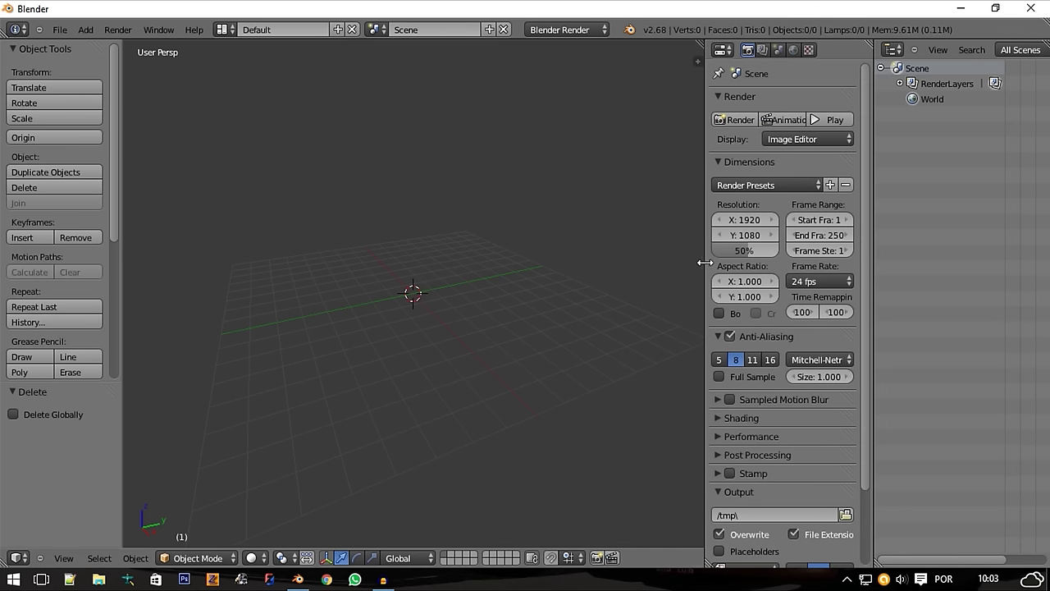
{"action": "left_click_drag", "start_coordinate": [705, 262], "coordinate": [694, 264]}
{"action": "left_click_drag", "start_coordinate": [122, 212], "coordinate": [5, 188]}
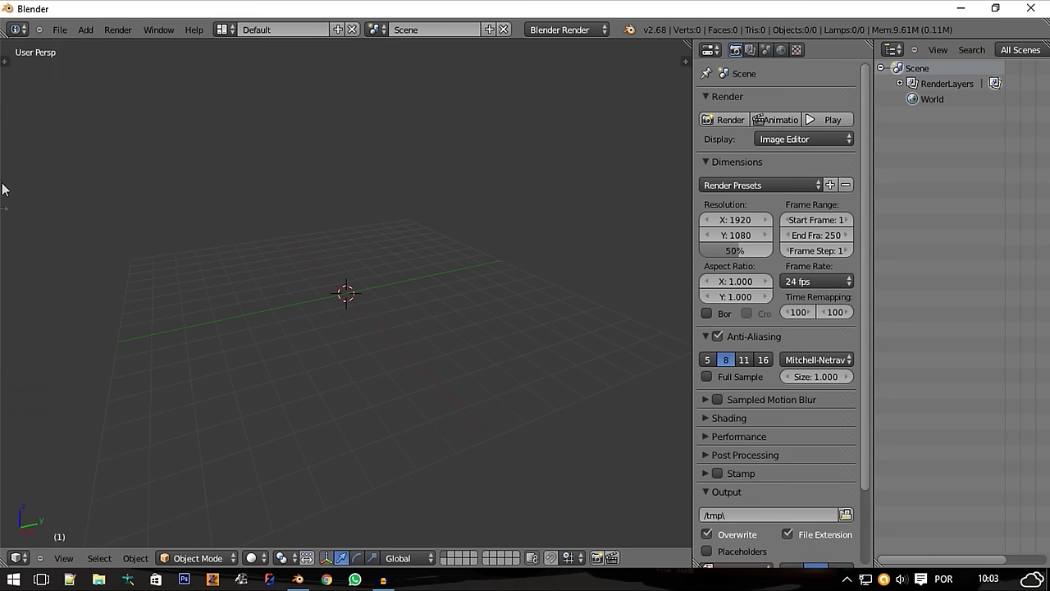
Start an SCSoft ETS2 .pmd import and set base 1.25 as the SCS base path
{"action": "left_click", "coordinate": [60, 29]}
{"action": "mouse_move", "coordinate": [100, 263]}
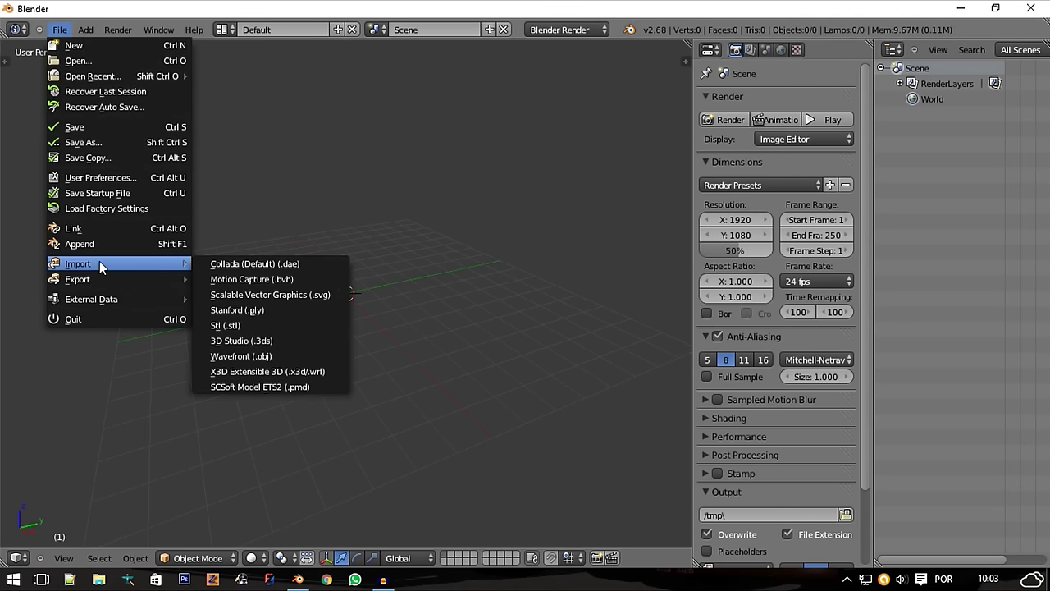
{"action": "left_click", "coordinate": [211, 385]}
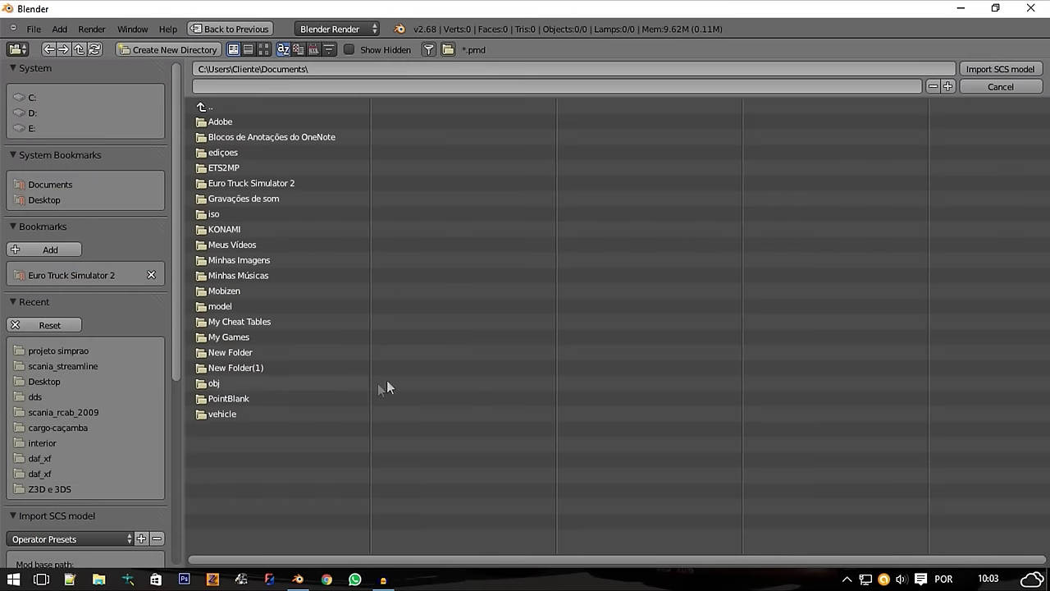
{"action": "left_click", "coordinate": [110, 276]}
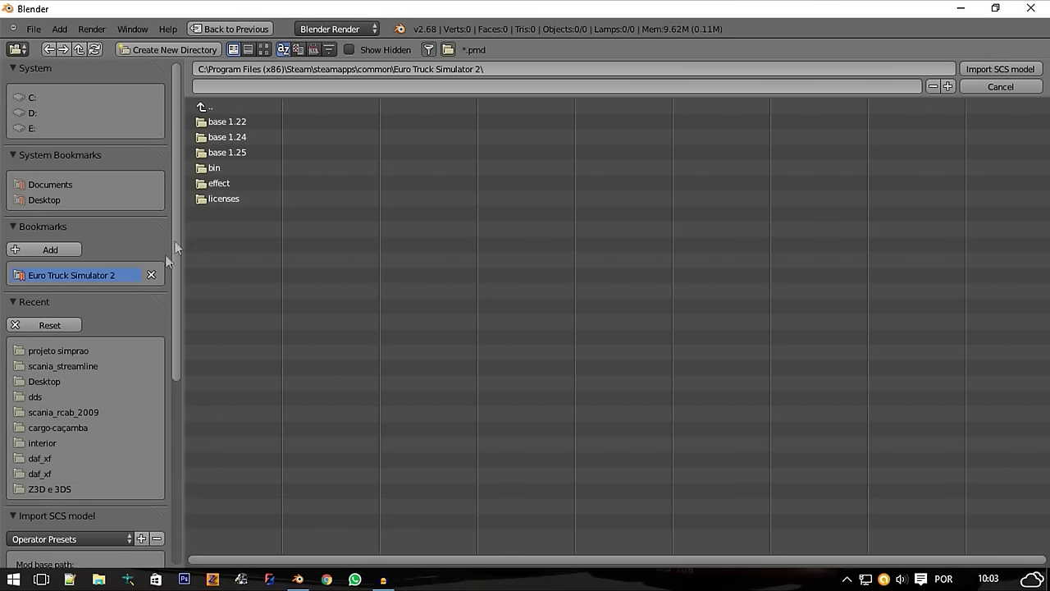
{"action": "left_click", "coordinate": [239, 154]}
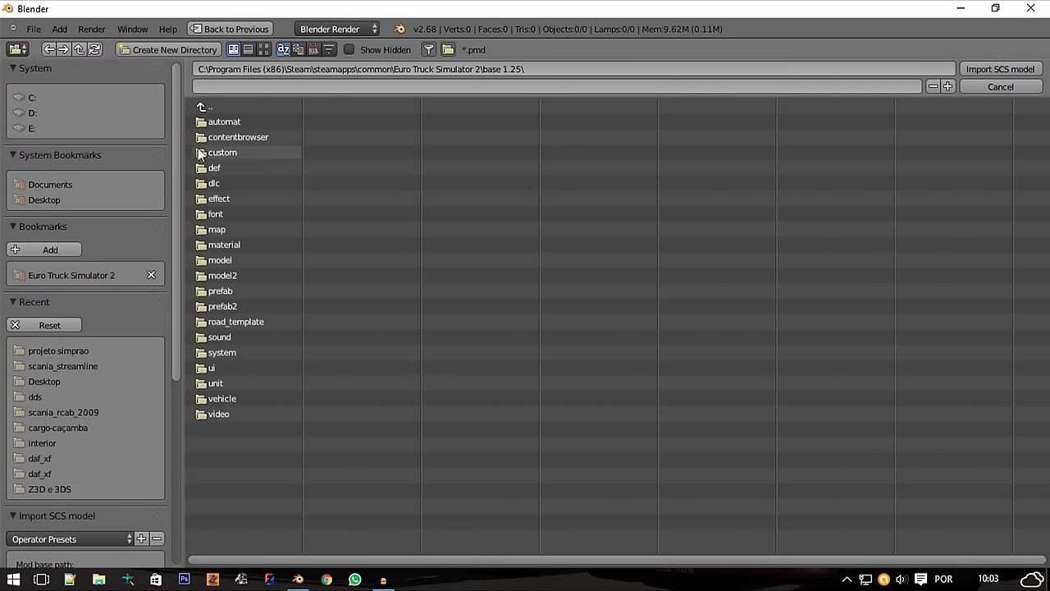
{"action": "scroll", "coordinate": [172, 246], "scroll_direction": "down", "scroll_amount": 6}
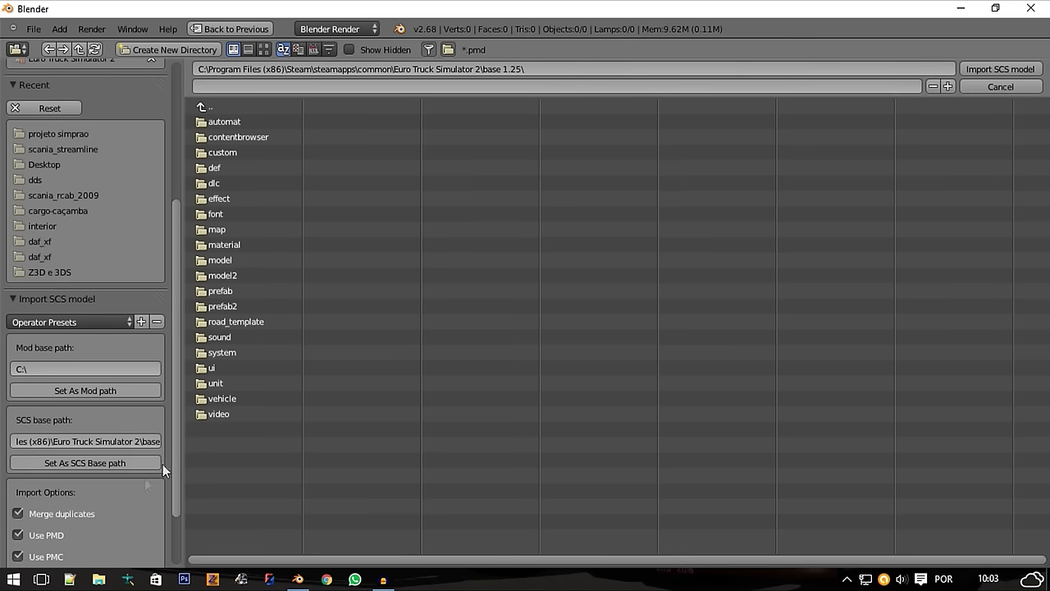
{"action": "left_click", "coordinate": [77, 459]}
Import default.pmd from vehicle\truck\upgrade\steering_w\daf_xf
{"action": "left_click", "coordinate": [229, 399]}
{"action": "left_click", "coordinate": [234, 182]}
{"action": "left_click", "coordinate": [236, 306]}
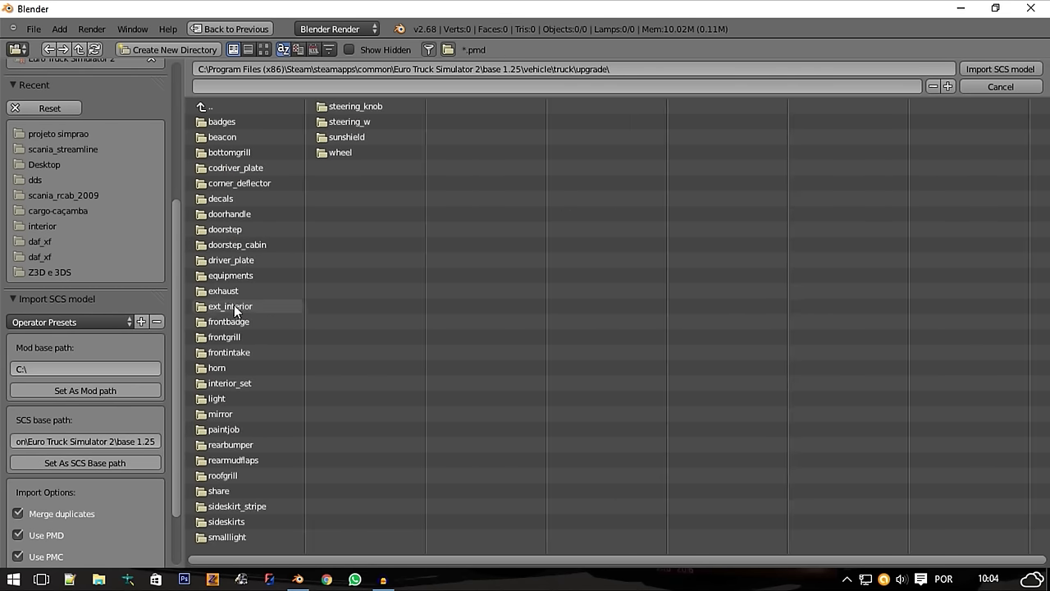
{"action": "left_click", "coordinate": [375, 124]}
{"action": "left_click_drag", "start_coordinate": [352, 412], "coordinate": [194, 116]}
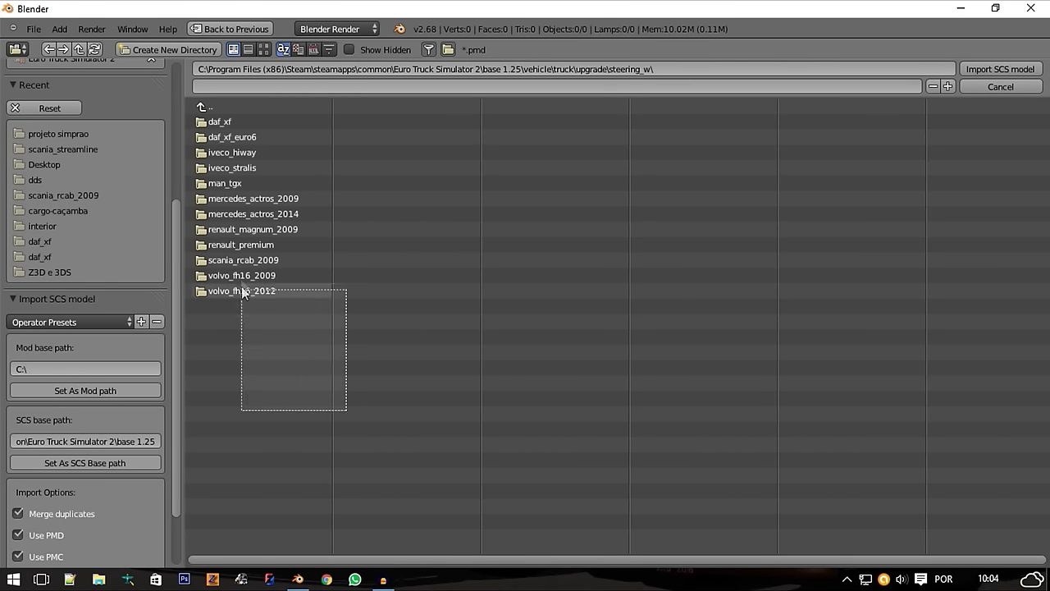
{"action": "left_click", "coordinate": [337, 423]}
{"action": "left_click_drag", "start_coordinate": [338, 427], "coordinate": [325, 391]}
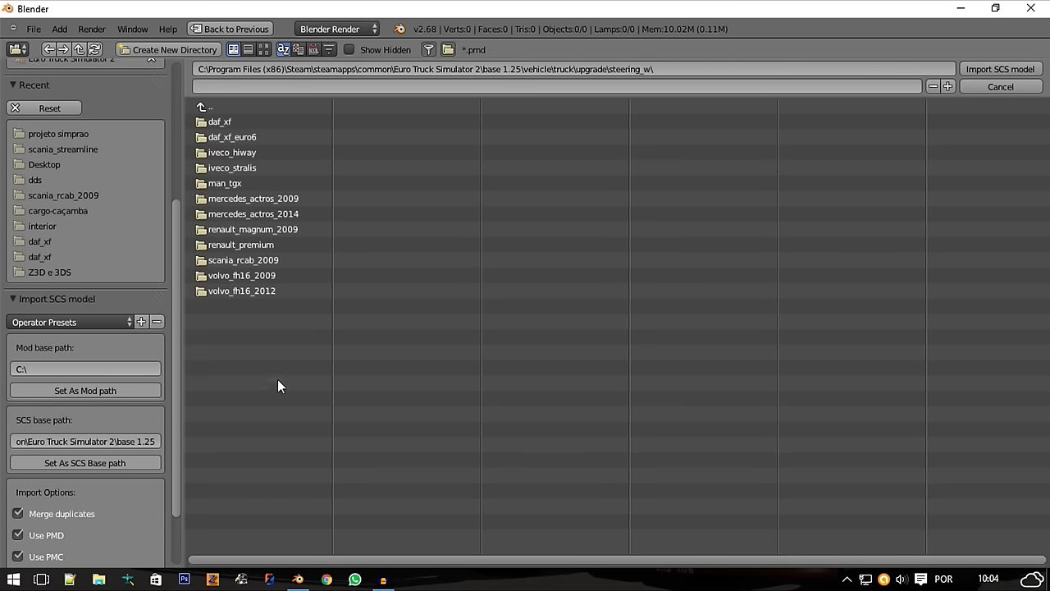
{"action": "left_click", "coordinate": [229, 123]}
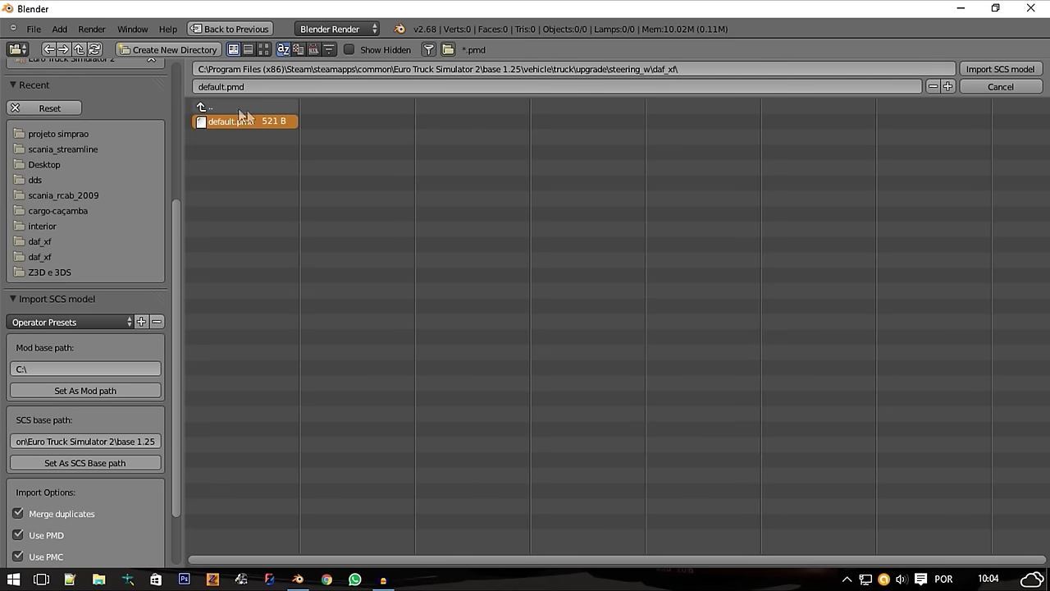
{"action": "left_click", "coordinate": [982, 70]}
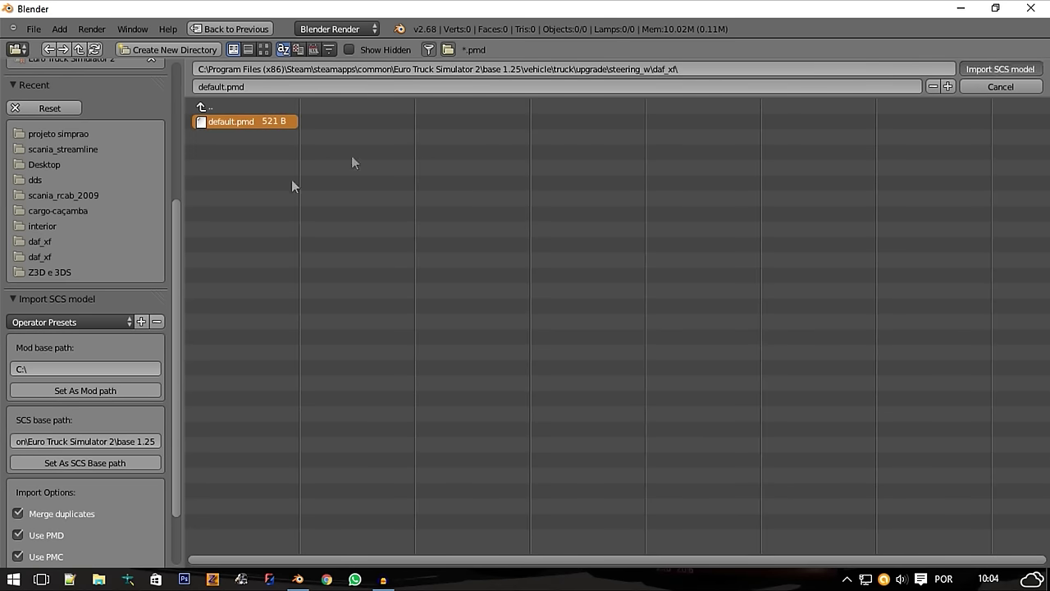
{"action": "scroll", "coordinate": [374, 364], "scroll_direction": "up", "scroll_amount": 3}
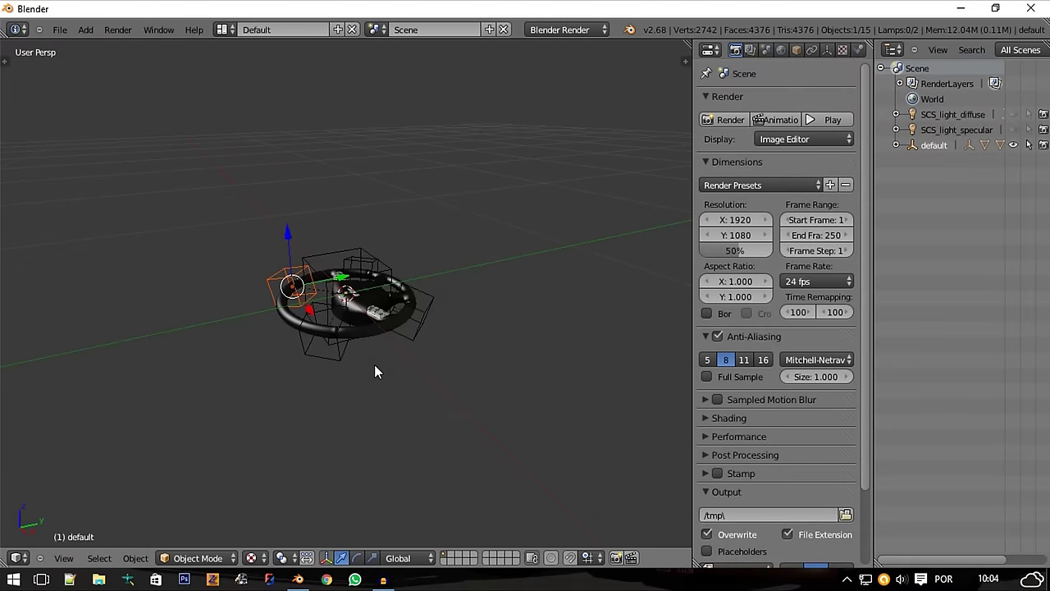
Orbit around the imported wheel inspecting its mesh and rim, then deselect everything
{"action": "scroll", "coordinate": [374, 364], "scroll_direction": "up", "scroll_amount": 4}
{"action": "scroll", "coordinate": [218, 376], "scroll_direction": "up", "scroll_amount": 2}
{"action": "scroll", "coordinate": [452, 424], "scroll_direction": "down", "scroll_amount": 6}
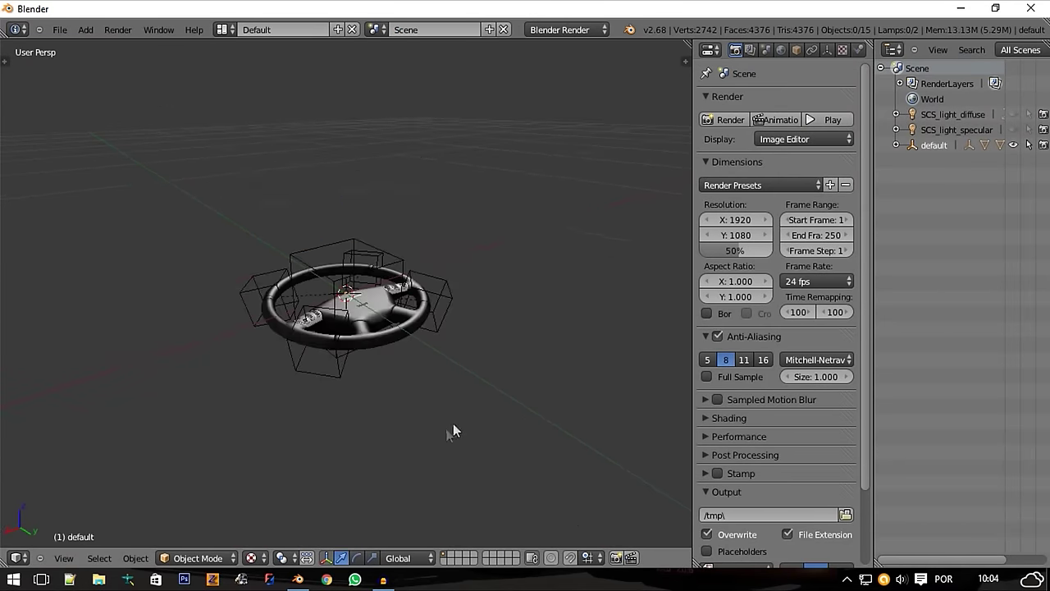
{"action": "right_click", "coordinate": [387, 342]}
{"action": "scroll", "coordinate": [360, 402], "scroll_direction": "up", "scroll_amount": 5}
{"action": "middle_click_drag", "start_coordinate": [360, 403], "coordinate": [323, 429]}
{"action": "middle_click_drag", "start_coordinate": [468, 436], "coordinate": [359, 317]}
{"action": "scroll", "coordinate": [360, 336], "scroll_direction": "down", "scroll_amount": 3}
{"action": "mouse_move", "coordinate": [365, 362]}
{"action": "middle_mouse_down"}
{"action": "mouse_move", "coordinate": [474, 469]}
{"action": "mouse_move", "coordinate": [503, 454]}
{"action": "middle_mouse_up"}
{"action": "right_click", "coordinate": [502, 402]}
{"action": "mouse_move", "coordinate": [502, 402]}
{"action": "middle_mouse_down"}
{"action": "mouse_move", "coordinate": [579, 442]}
{"action": "mouse_move", "coordinate": [570, 337]}
{"action": "mouse_move", "coordinate": [999, 177]}
{"action": "middle_mouse_up"}
{"action": "scroll", "coordinate": [494, 481], "scroll_direction": "up", "scroll_amount": 4}
{"action": "scroll", "coordinate": [481, 457], "scroll_direction": "down", "scroll_amount": 5}
{"action": "key", "text": "a"}
Delete unwanted DEFAULTPART meshes like Model0.6, Model0.1 and Model0.0, keeping Model0.2
{"action": "left_click", "coordinate": [896, 145]}
{"action": "left_click", "coordinate": [911, 160]}
{"action": "left_click", "coordinate": [941, 271]}
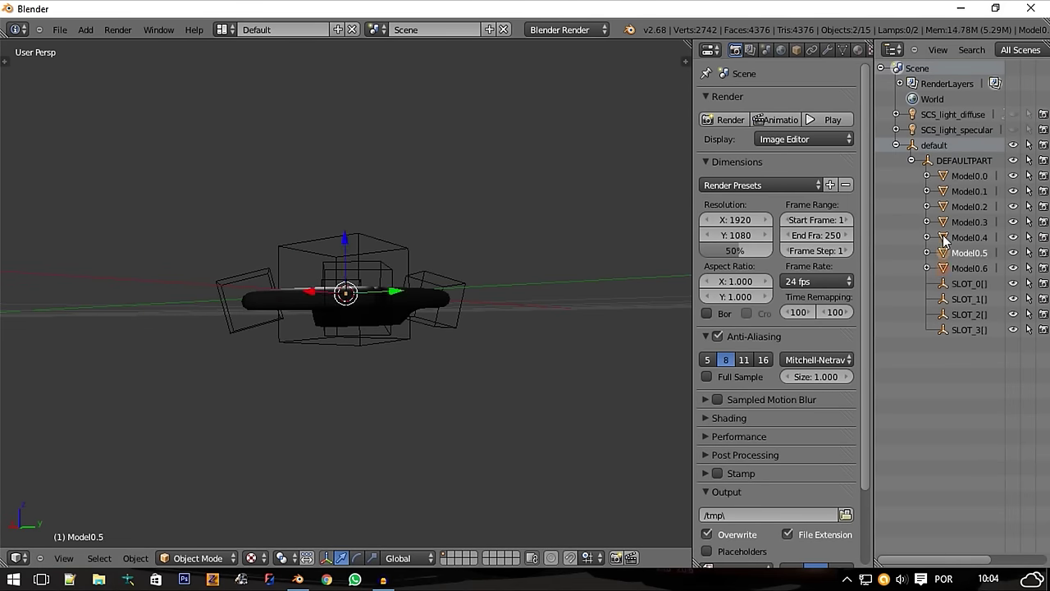
{"action": "left_click", "coordinate": [944, 191], "text": "ctrl"}
{"action": "left_click", "coordinate": [943, 176], "text": "ctrl"}
{"action": "mouse_move", "coordinate": [596, 316]}
{"action": "middle_mouse_down"}
{"action": "mouse_move", "coordinate": [479, 413]}
{"action": "mouse_move", "coordinate": [445, 466]}
{"action": "mouse_move", "coordinate": [370, 394]}
{"action": "mouse_move", "coordinate": [339, 385]}
{"action": "mouse_move", "coordinate": [292, 328]}
{"action": "mouse_move", "coordinate": [194, 333]}
{"action": "mouse_move", "coordinate": [341, 328]}
{"action": "mouse_move", "coordinate": [465, 416]}
{"action": "mouse_move", "coordinate": [386, 457]}
{"action": "mouse_move", "coordinate": [16, 103]}
{"action": "middle_mouse_up"}
{"action": "key", "text": "x"}
{"action": "left_click", "coordinate": [480, 413]}
{"action": "right_click", "coordinate": [370, 394]}
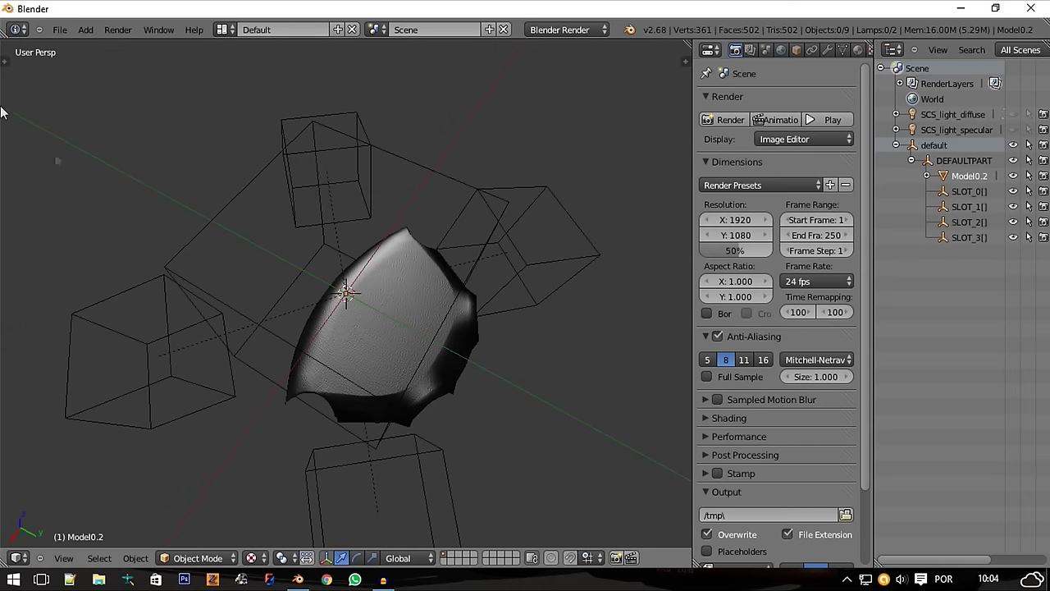
Import VOLANTE SPARCO.obj as Wavefront OBJ from D:\edições\Z3D e 3DS\Acessorios\Volante Top
{"action": "left_click", "coordinate": [60, 29]}
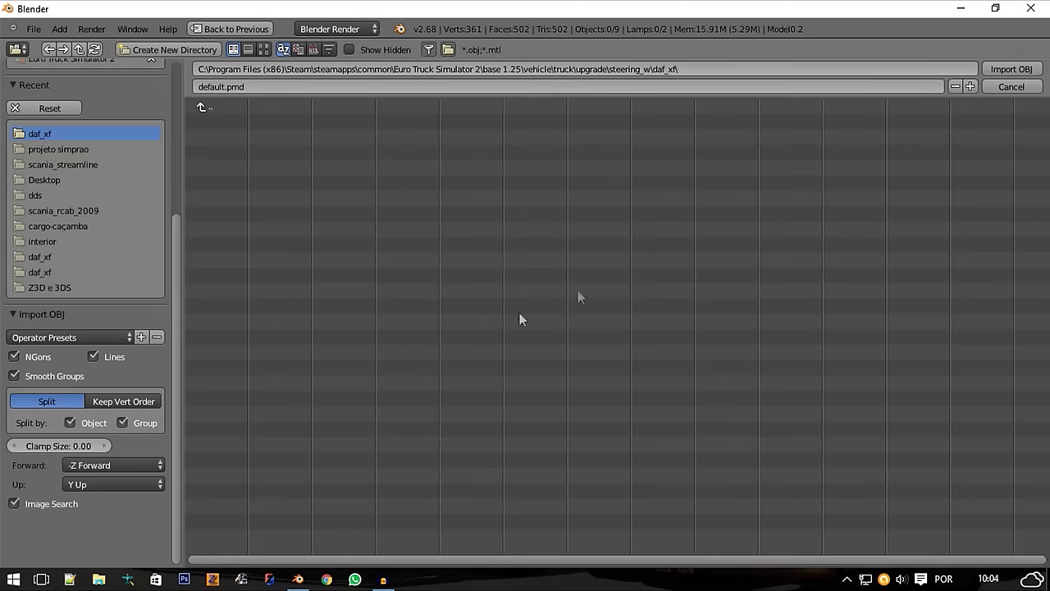
{"action": "scroll", "coordinate": [127, 115], "scroll_direction": "up", "scroll_amount": 5}
{"action": "scroll", "coordinate": [74, 188], "scroll_direction": "up", "scroll_amount": 1}
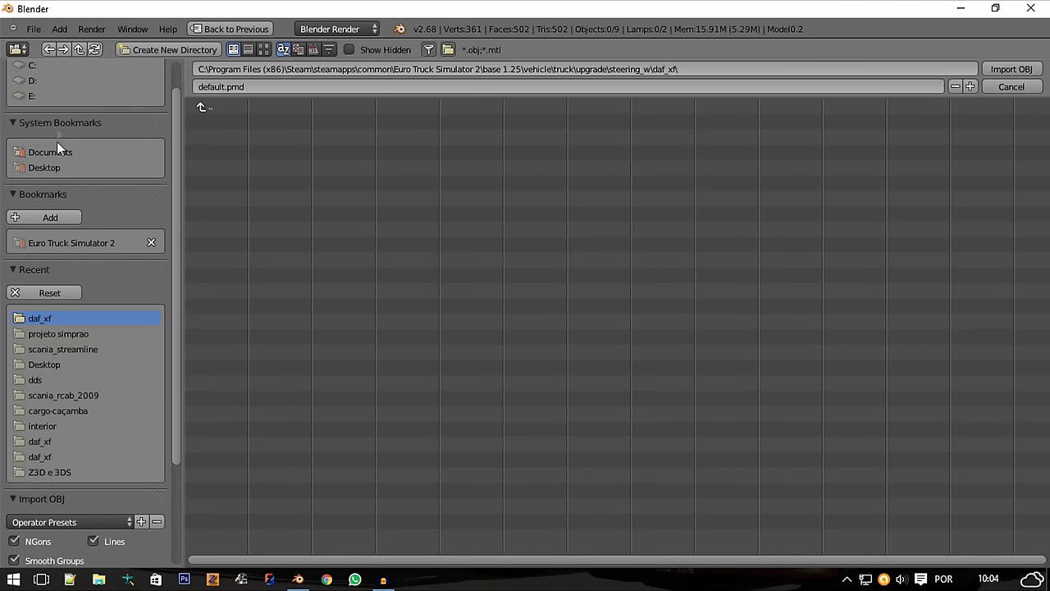
{"action": "left_click", "coordinate": [36, 80]}
{"action": "left_click", "coordinate": [223, 166]}
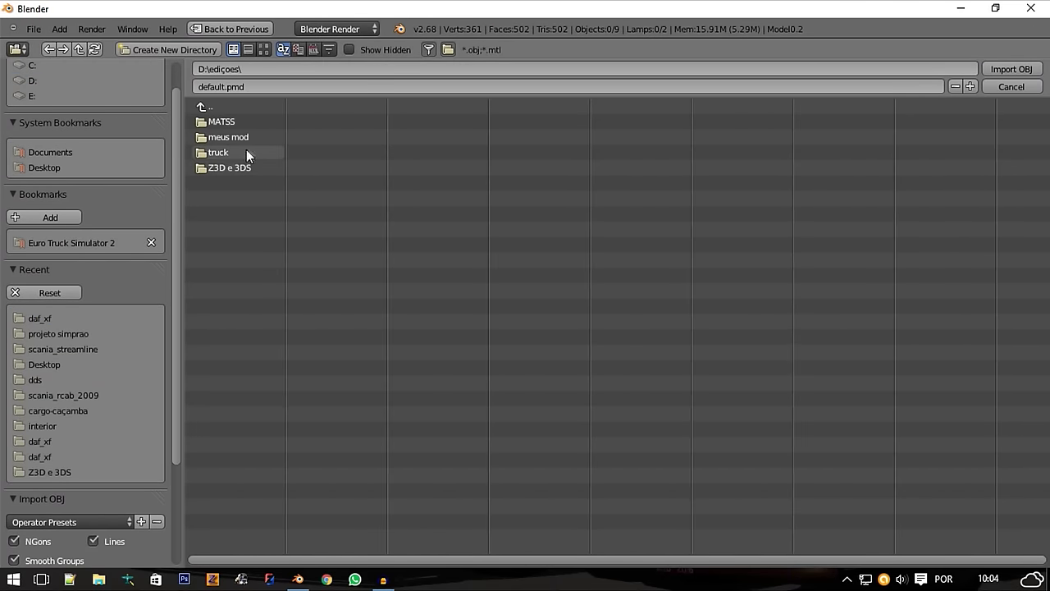
{"action": "left_click", "coordinate": [248, 138]}
{"action": "key", "text": "BackSpace"}
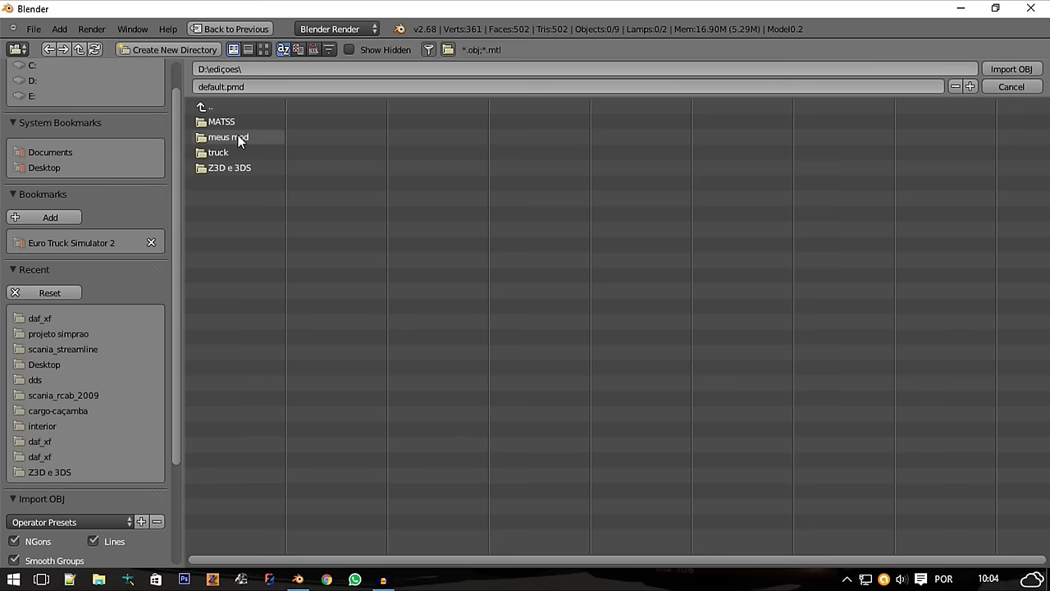
{"action": "left_click", "coordinate": [232, 167]}
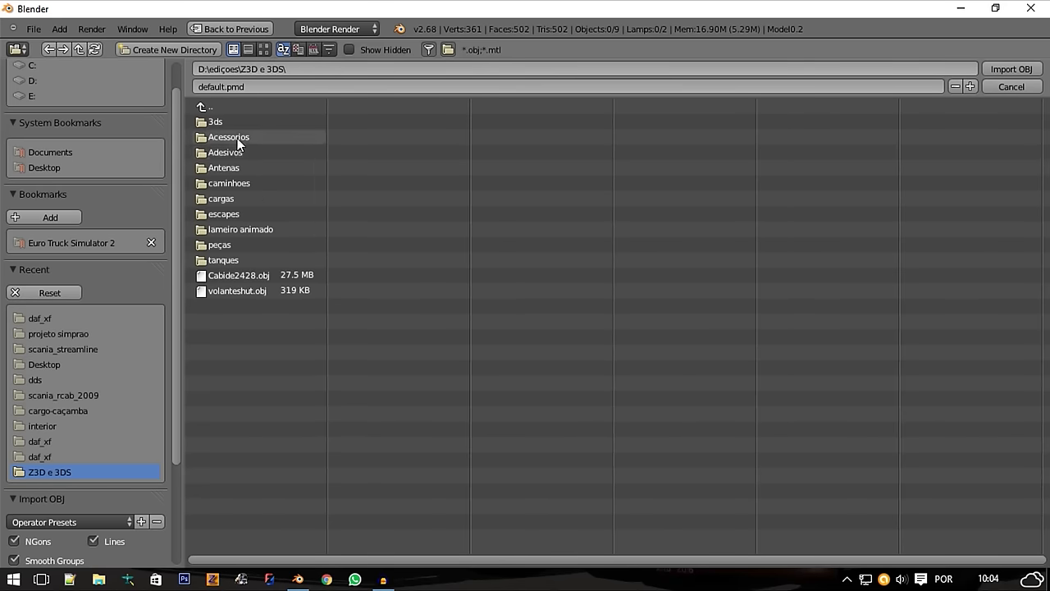
{"action": "left_click", "coordinate": [237, 137]}
{"action": "left_click", "coordinate": [242, 136]}
{"action": "left_click", "coordinate": [258, 121]}
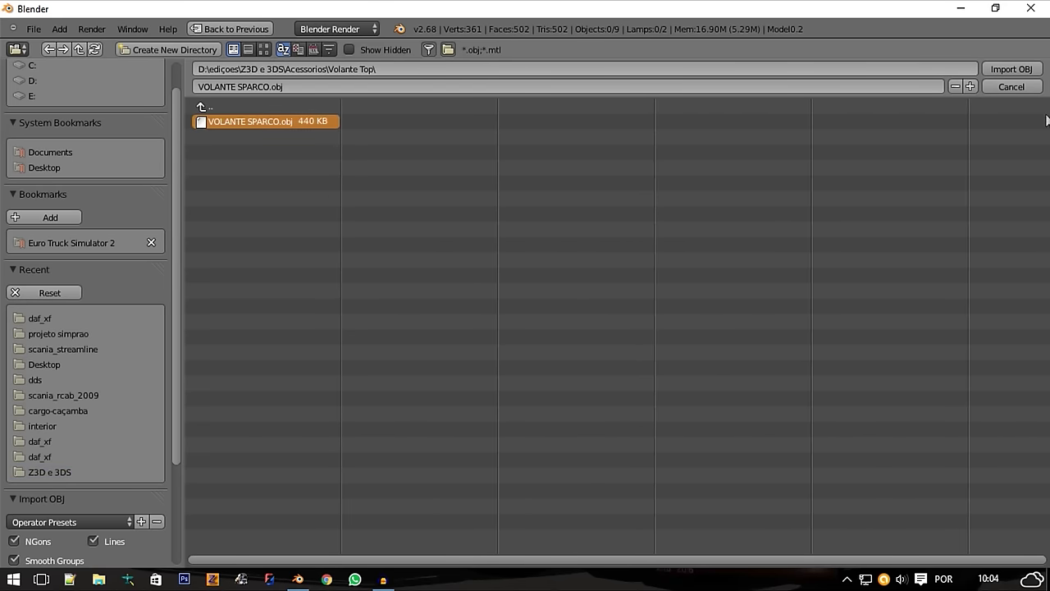
{"action": "left_click", "coordinate": [996, 72]}
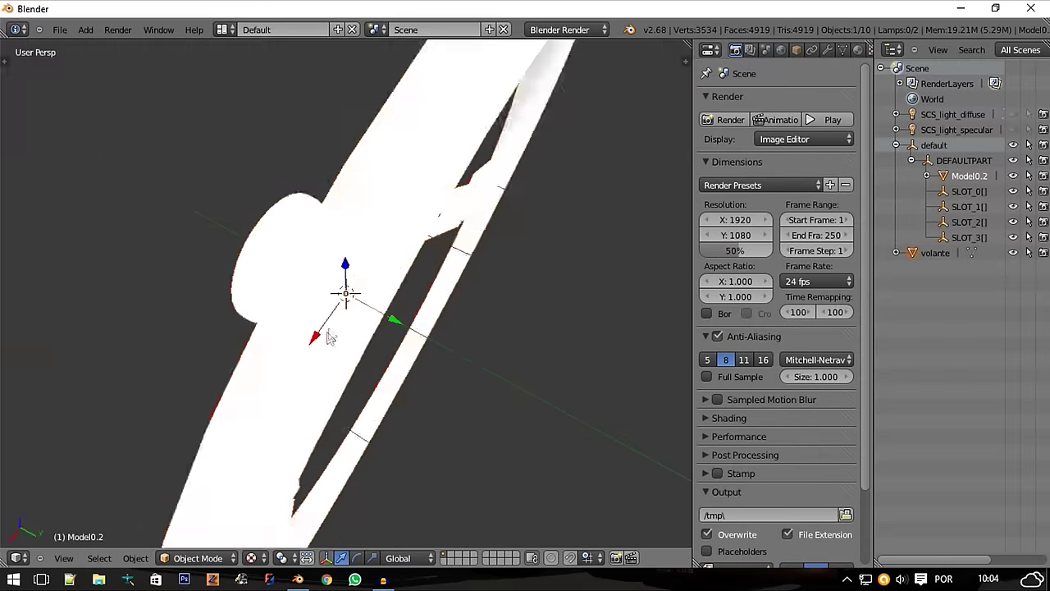
Rotate the imported wheel -90° about X so it lies flat
{"action": "scroll", "coordinate": [376, 349], "scroll_direction": "down", "scroll_amount": 5}
{"action": "middle_click_drag", "start_coordinate": [377, 350], "coordinate": [406, 351]}
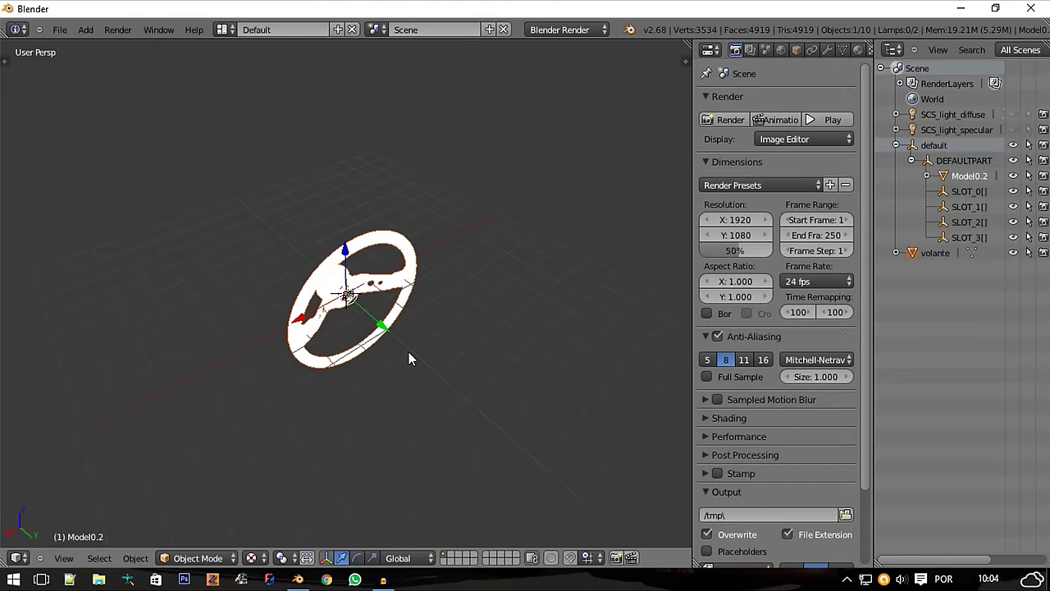
{"action": "key", "text": "r"}
{"action": "type", "text": "x"}
{"action": "type", "text": "90"}
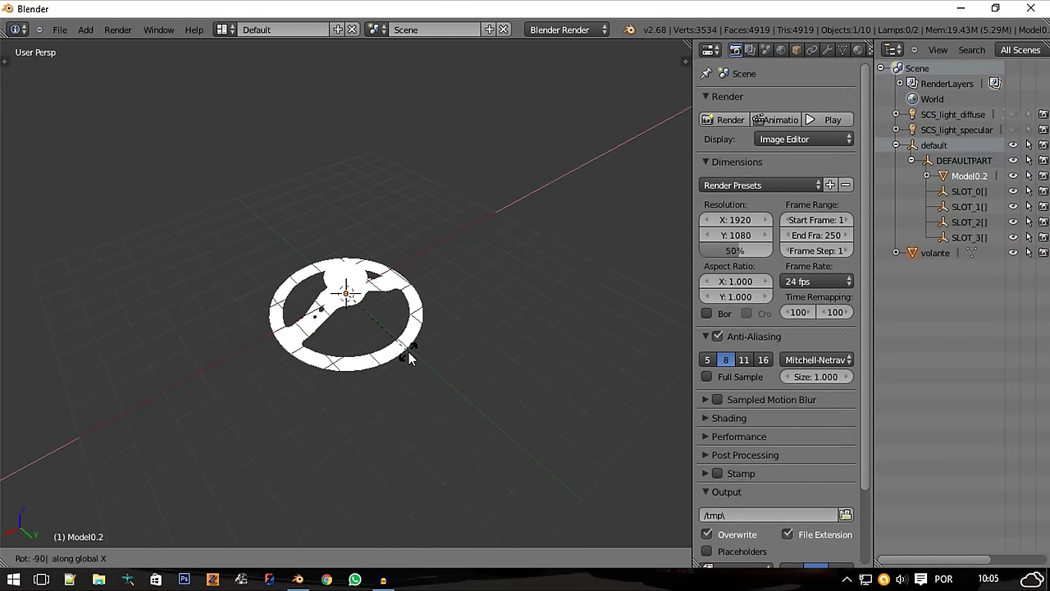
{"action": "key", "text": "Escape"}
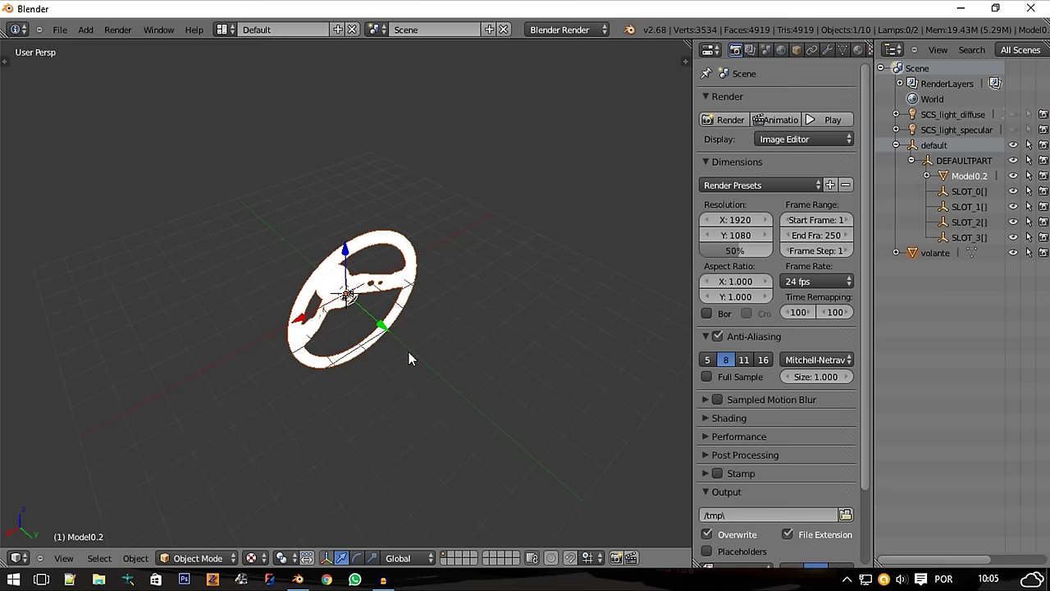
{"action": "type", "text": "rx90-"}
{"action": "key", "text": "Return"}
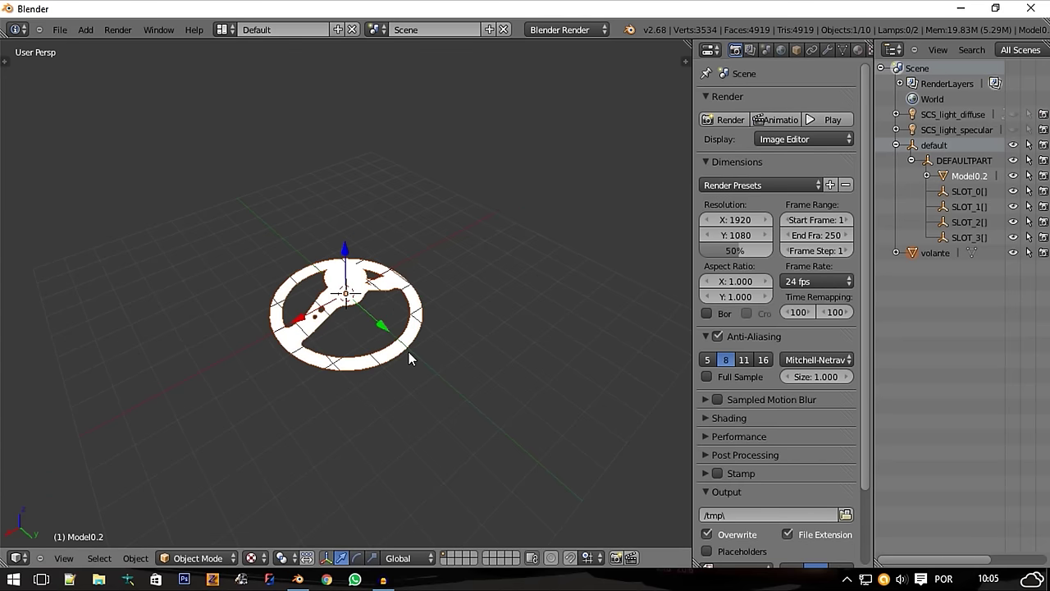
Rotate the wheel 90° about the Y axis
{"action": "scroll", "coordinate": [408, 352], "scroll_direction": "up", "scroll_amount": 2}
{"action": "scroll", "coordinate": [411, 333], "scroll_direction": "up", "scroll_amount": 3}
{"action": "scroll", "coordinate": [394, 279], "scroll_direction": "up", "scroll_amount": 4}
{"action": "middle_click_drag", "start_coordinate": [377, 237], "coordinate": [389, 408]}
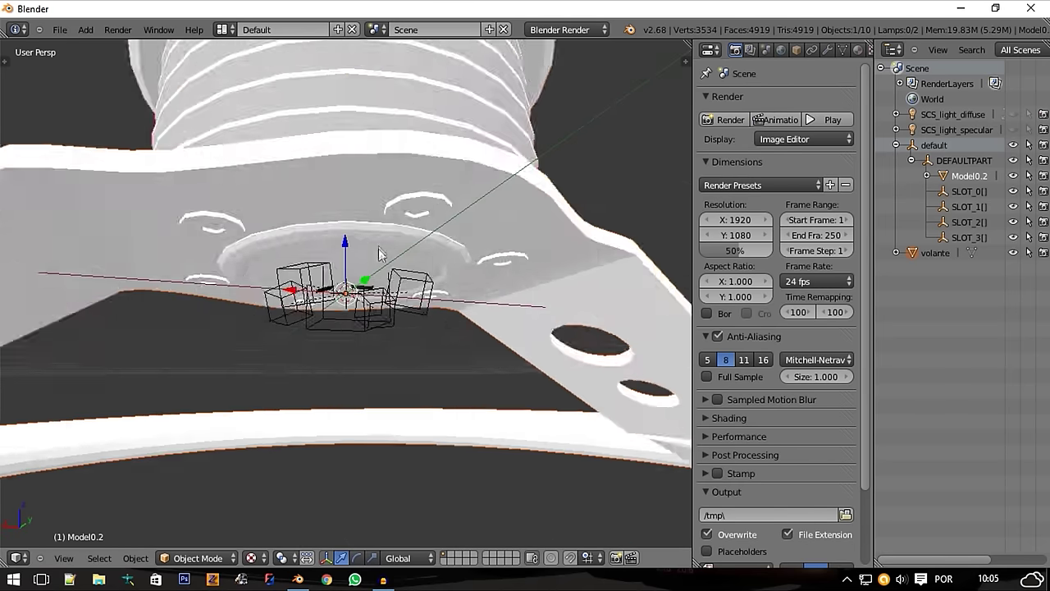
{"action": "scroll", "coordinate": [389, 407], "scroll_direction": "down", "scroll_amount": 3}
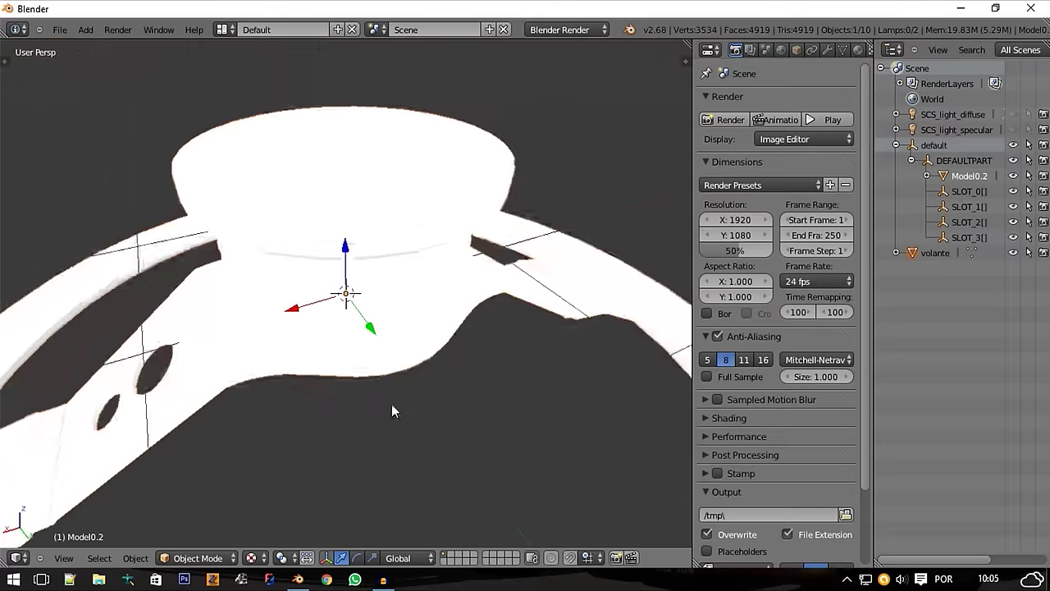
{"action": "type", "text": "ry90"}
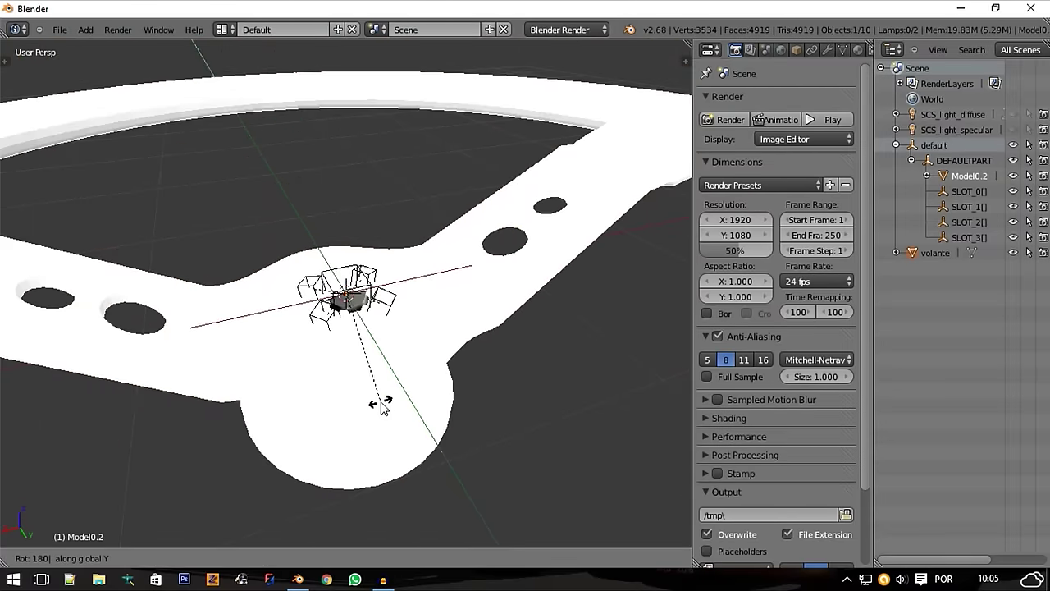
{"action": "key", "text": "Return"}
From the top view, scale the wheel down to about 0.89 to fit the hub
{"action": "mouse_move", "coordinate": [382, 403]}
{"action": "middle_mouse_down"}
{"action": "mouse_move", "coordinate": [370, 495]}
{"action": "mouse_move", "coordinate": [433, 495]}
{"action": "middle_mouse_up"}
{"action": "scroll", "coordinate": [459, 486], "scroll_direction": "down", "scroll_amount": 2}
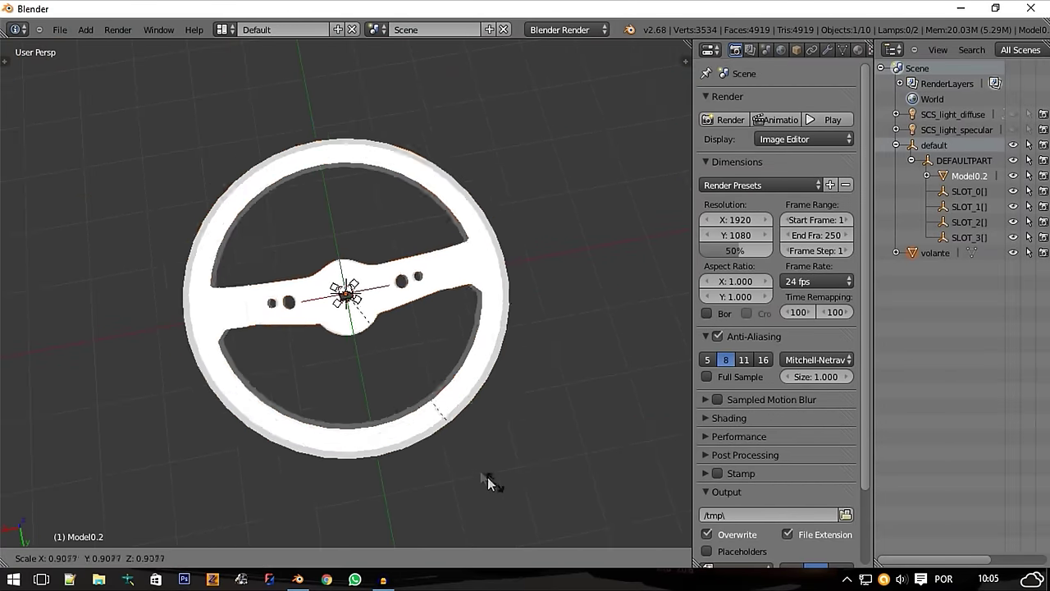
{"action": "scroll", "coordinate": [379, 362], "scroll_direction": "down", "scroll_amount": 3}
{"action": "scroll", "coordinate": [379, 363], "scroll_direction": "up", "scroll_amount": 1}
{"action": "scroll", "coordinate": [488, 464], "scroll_direction": "up", "scroll_amount": 4}
{"action": "scroll", "coordinate": [496, 457], "scroll_direction": "down", "scroll_amount": 2}
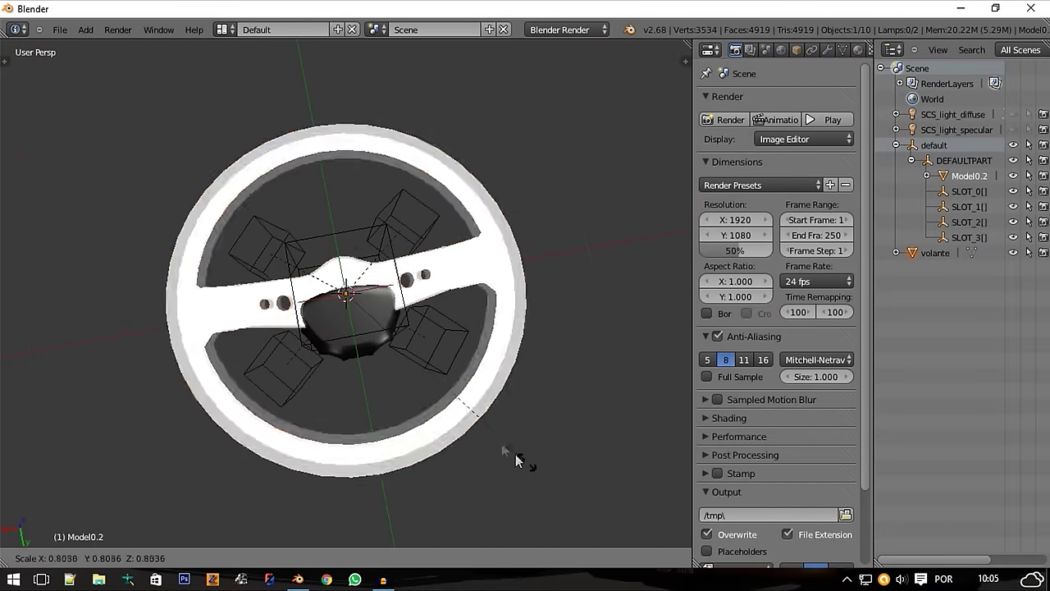
{"action": "scroll", "coordinate": [427, 384], "scroll_direction": "down", "scroll_amount": 2}
{"action": "key", "text": "KP_8"}
{"action": "key", "text": "KP_8"}
{"action": "key", "text": "KP_8"}
{"action": "key", "text": "KP_7"}
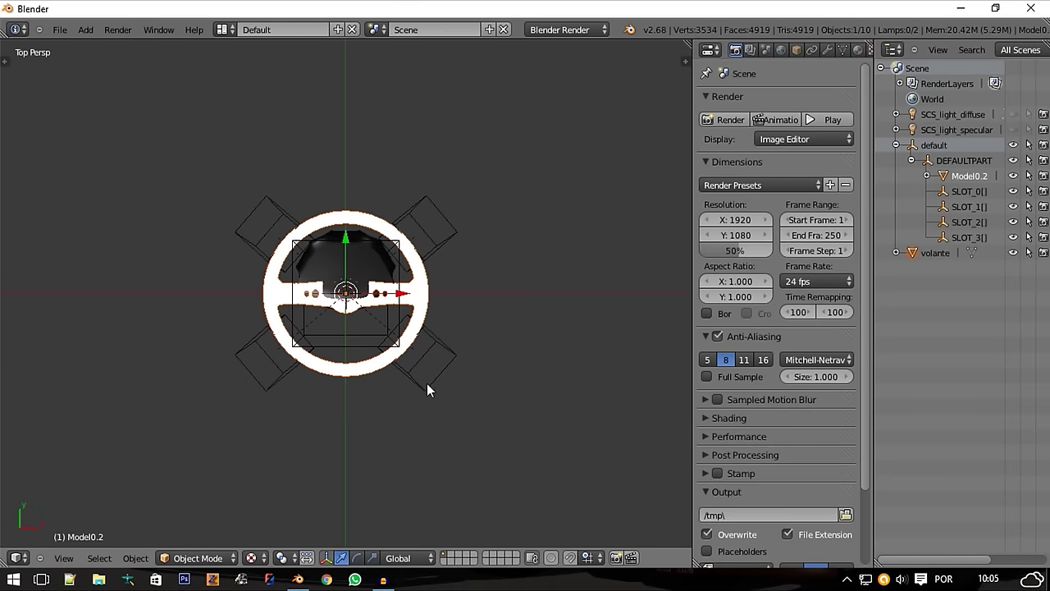
{"action": "scroll", "coordinate": [427, 390], "scroll_direction": "up", "scroll_amount": 5}
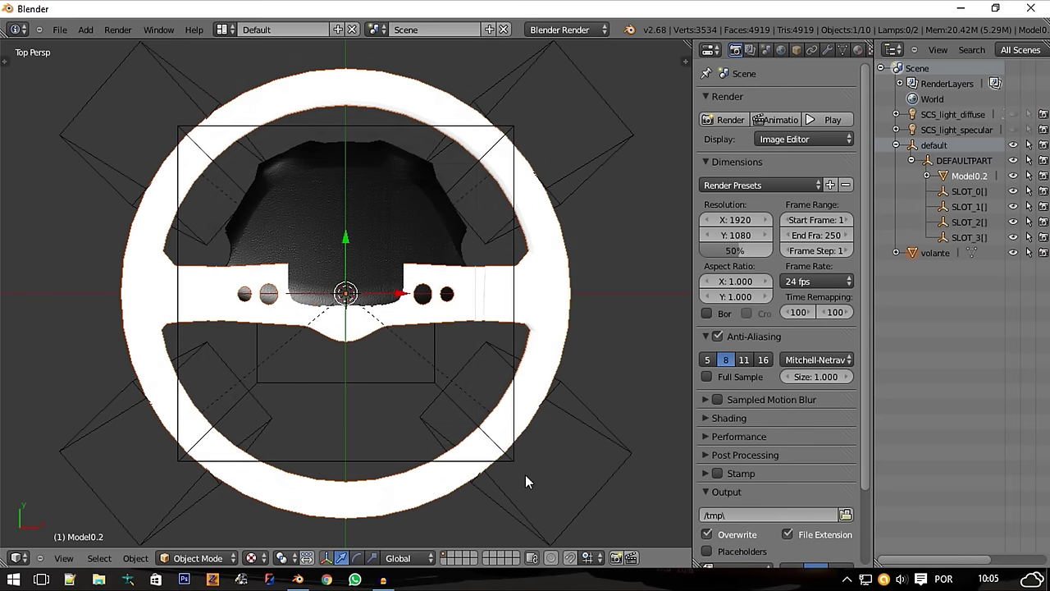
{"action": "scroll", "coordinate": [461, 484], "scroll_direction": "down", "scroll_amount": 4}
{"action": "key", "text": "s"}
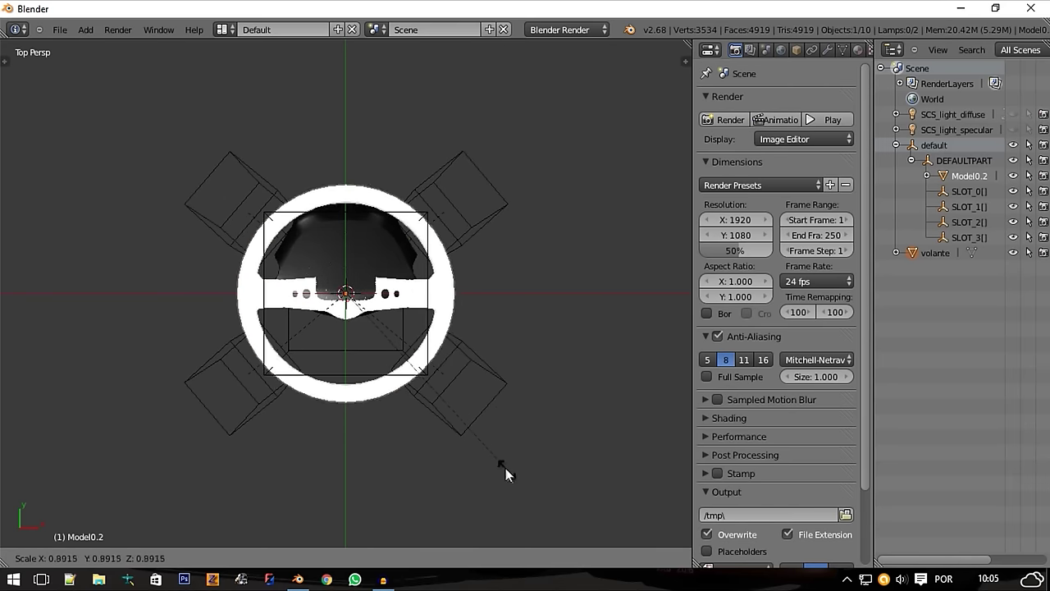
{"action": "left_click", "coordinate": [521, 481]}
{"action": "mouse_move", "coordinate": [474, 425]}
{"action": "middle_mouse_down"}
{"action": "mouse_move", "coordinate": [572, 281]}
{"action": "mouse_move", "coordinate": [741, 339]}
{"action": "mouse_move", "coordinate": [626, 262]}
{"action": "middle_mouse_up"}
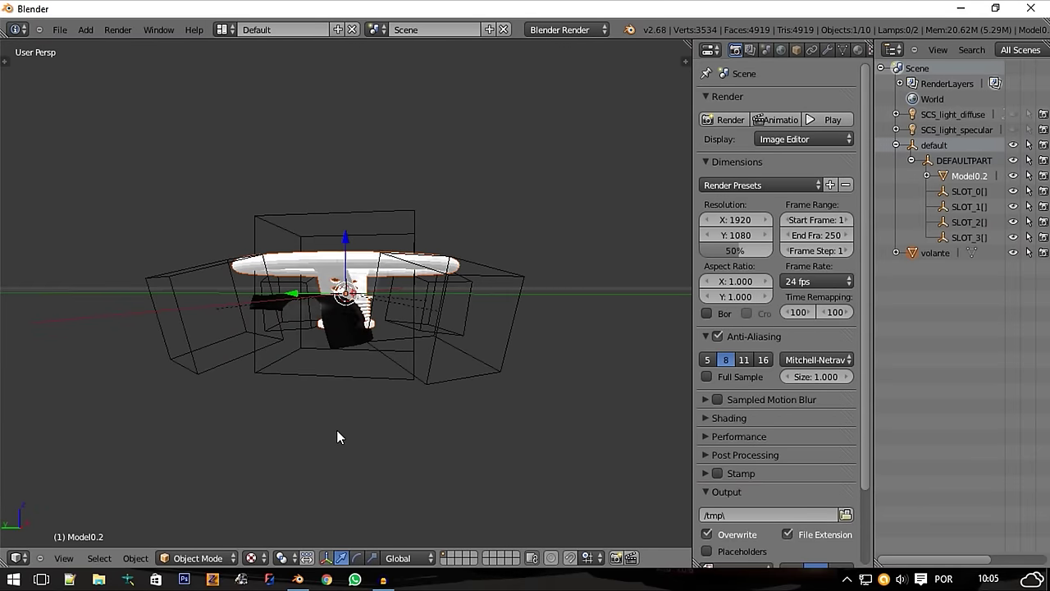
In right orthographic view, move the hub model slightly down along Z
{"action": "key", "text": "KP_3"}
{"action": "scroll", "coordinate": [337, 430], "scroll_direction": "up", "scroll_amount": 2}
{"action": "key", "text": "KP_5"}
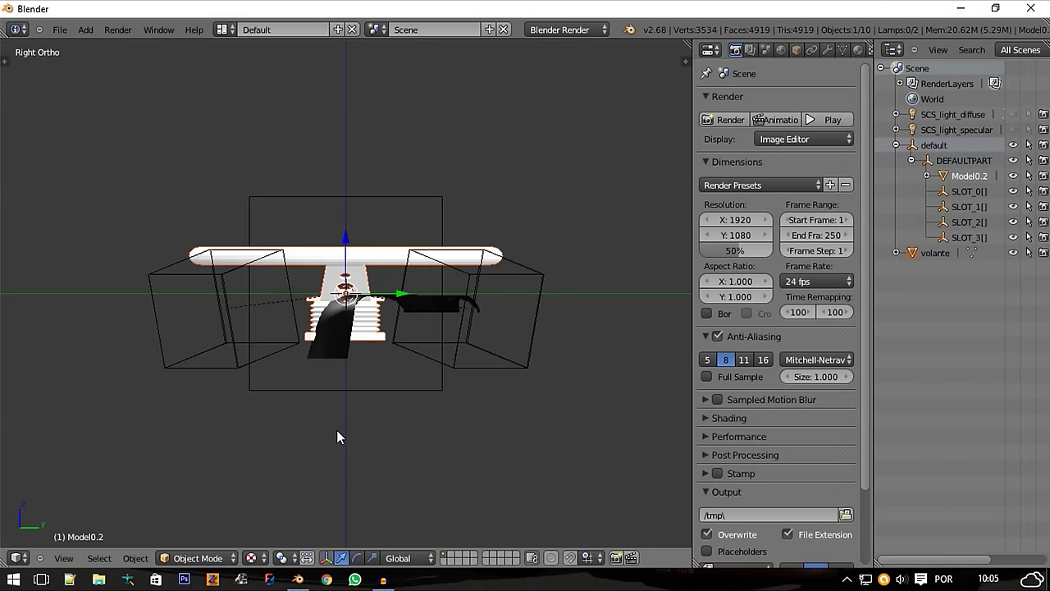
{"action": "scroll", "coordinate": [336, 430], "scroll_direction": "up", "scroll_amount": 2}
{"action": "scroll", "coordinate": [336, 429], "scroll_direction": "up", "scroll_amount": 2}
{"action": "scroll", "coordinate": [351, 363], "scroll_direction": "up", "scroll_amount": 2}
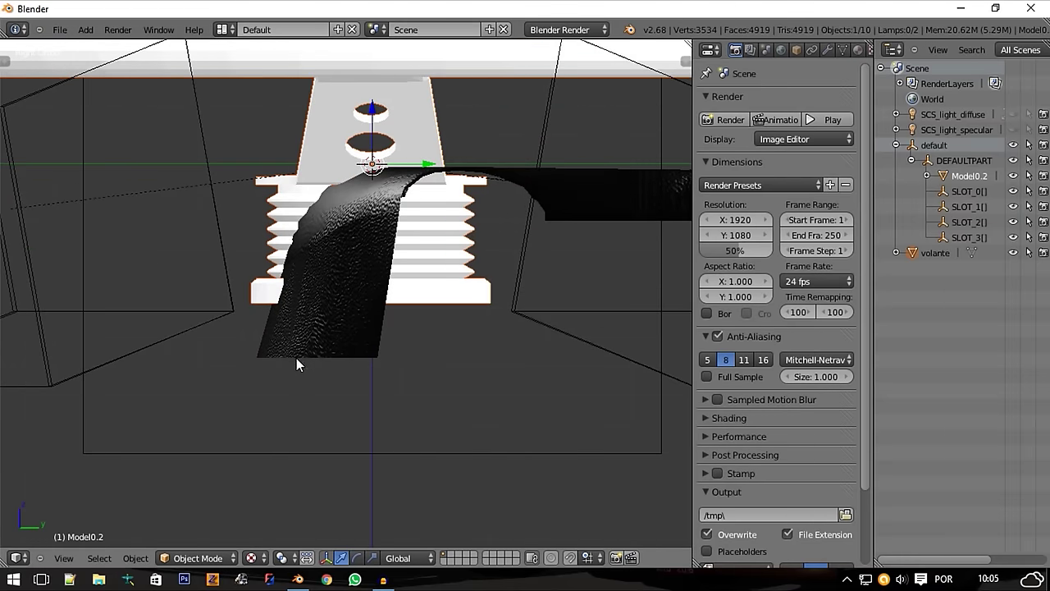
{"action": "left_click_drag", "start_coordinate": [374, 114], "coordinate": [370, 166]}
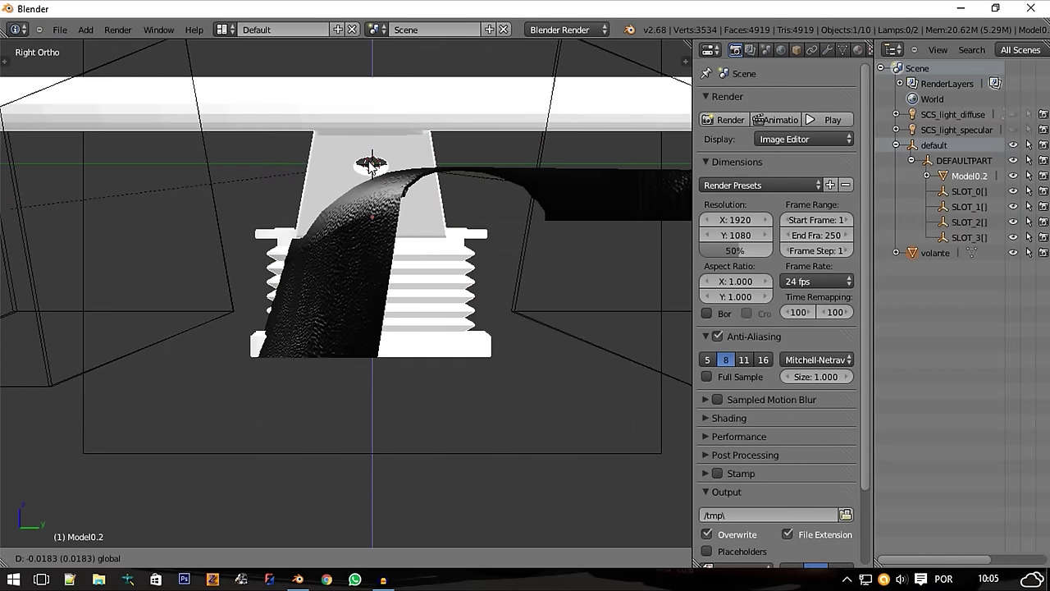
{"action": "key", "text": "KP_8"}
{"action": "key", "text": "KP_8"}
Apply location and rotation to the selected piece
{"action": "key", "text": "KP_8"}
{"action": "key", "text": "KP_8"}
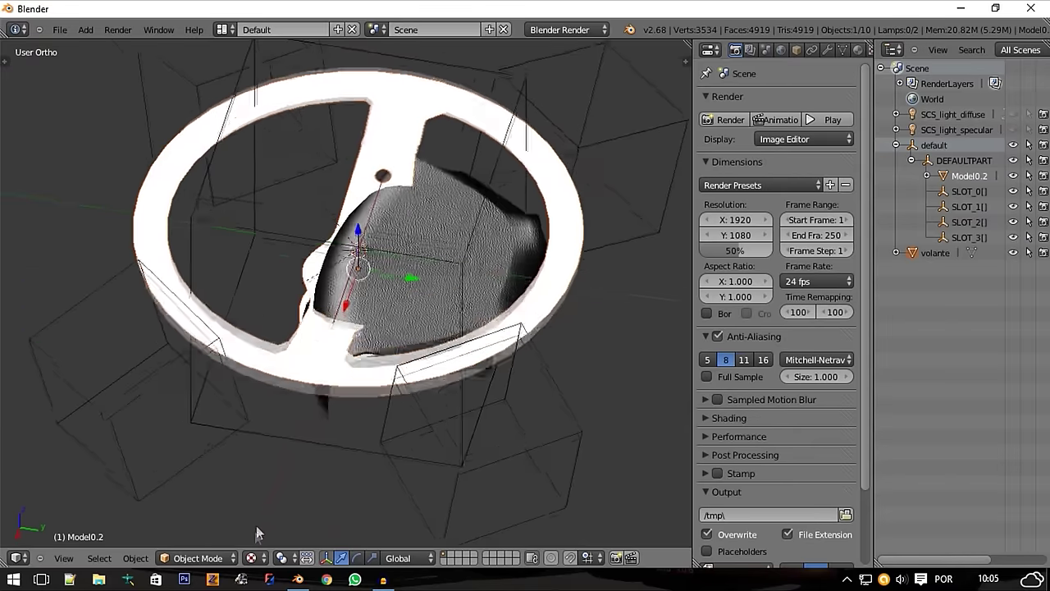
{"action": "key", "text": "KP_8"}
{"action": "left_click", "coordinate": [795, 50]}
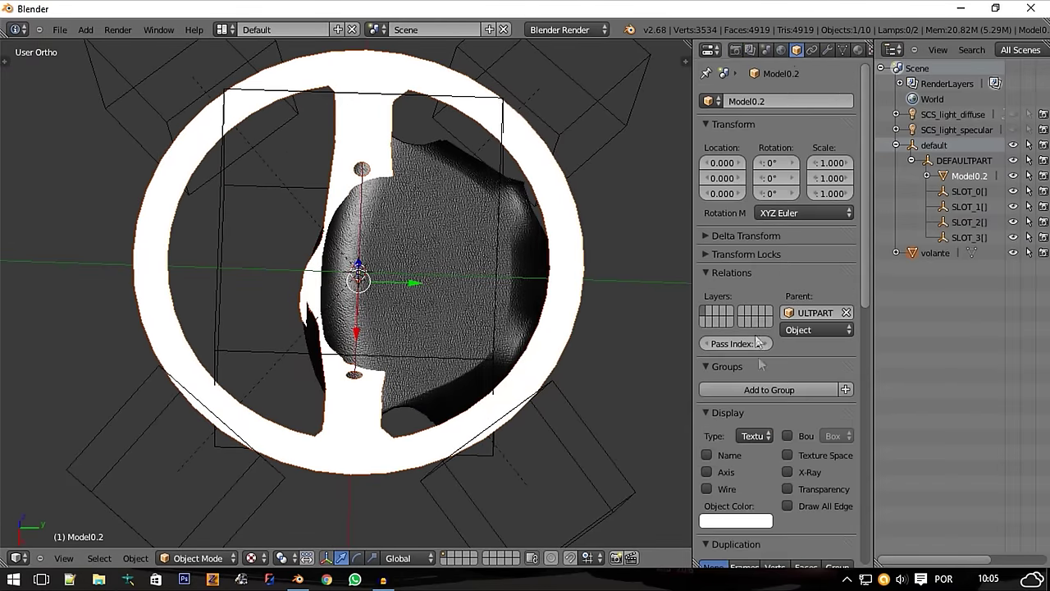
{"action": "scroll", "coordinate": [762, 380], "scroll_direction": "down", "scroll_amount": 10}
{"action": "scroll", "coordinate": [762, 380], "scroll_direction": "down", "scroll_amount": 5}
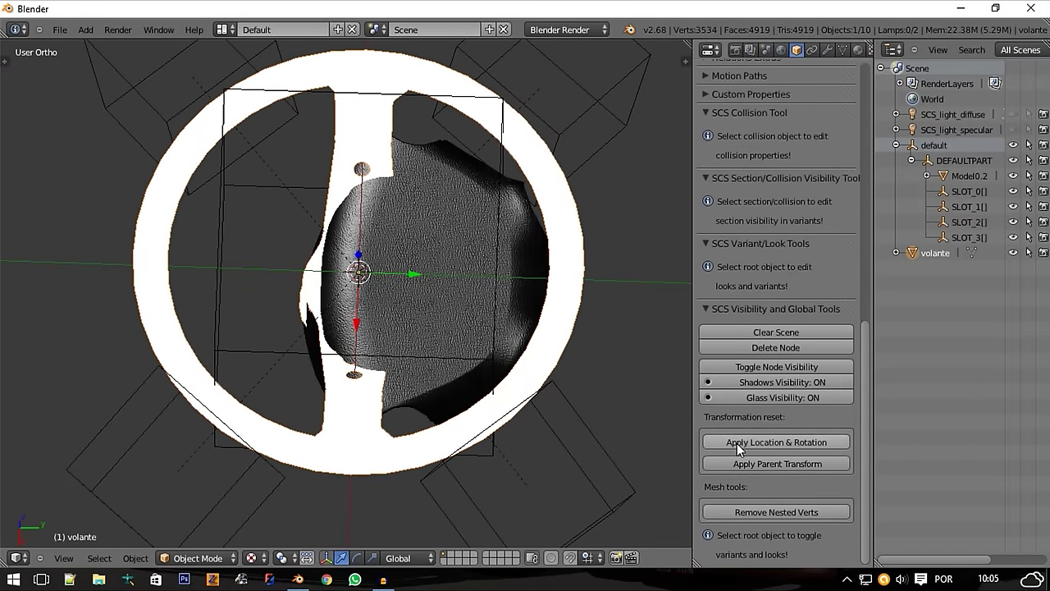
{"action": "left_click", "coordinate": [736, 443]}
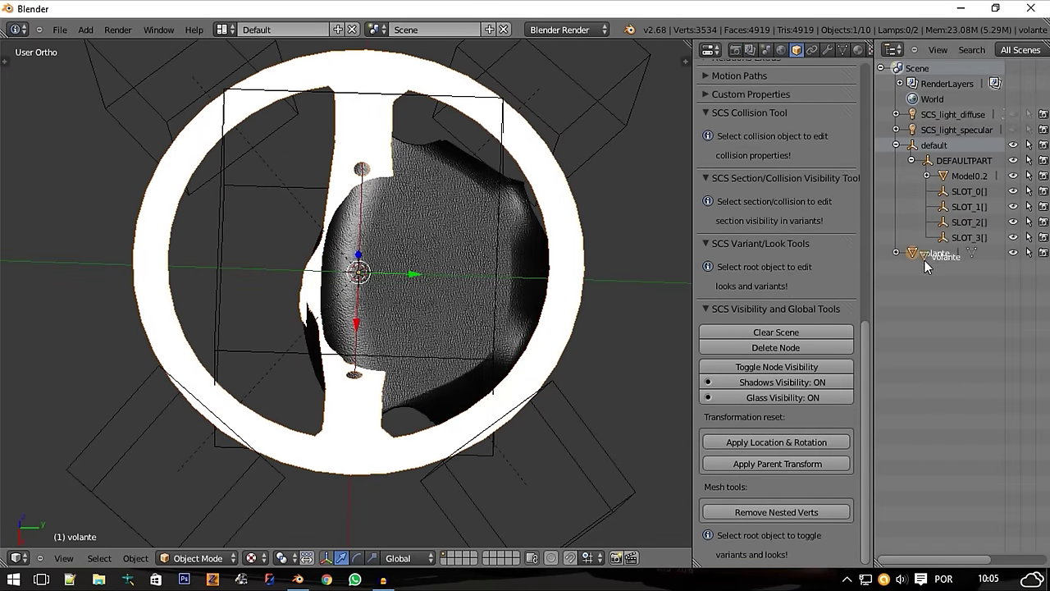
Parent volante under DEFAULTPART and apply the parent transform
{"action": "left_click_drag", "start_coordinate": [941, 256], "coordinate": [937, 159]}
{"action": "left_click", "coordinate": [761, 465]}
{"action": "scroll", "coordinate": [552, 424], "scroll_direction": "down", "scroll_amount": 4}
{"action": "scroll", "coordinate": [551, 420], "scroll_direction": "up", "scroll_amount": 1}
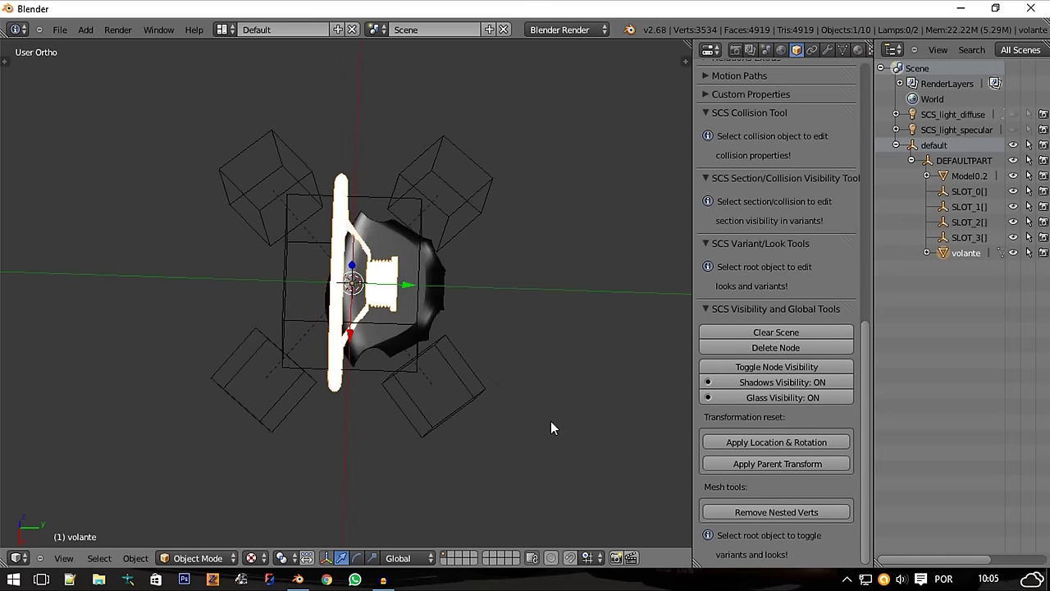
Rotate the wheel -90° about X, apply location and rotation, and reselect volante
{"action": "type", "text": "rx-90"}
{"action": "key", "text": "Return"}
{"action": "mouse_move", "coordinate": [550, 421]}
{"action": "middle_mouse_down"}
{"action": "mouse_move", "coordinate": [501, 420]}
{"action": "mouse_move", "coordinate": [606, 476]}
{"action": "middle_mouse_up"}
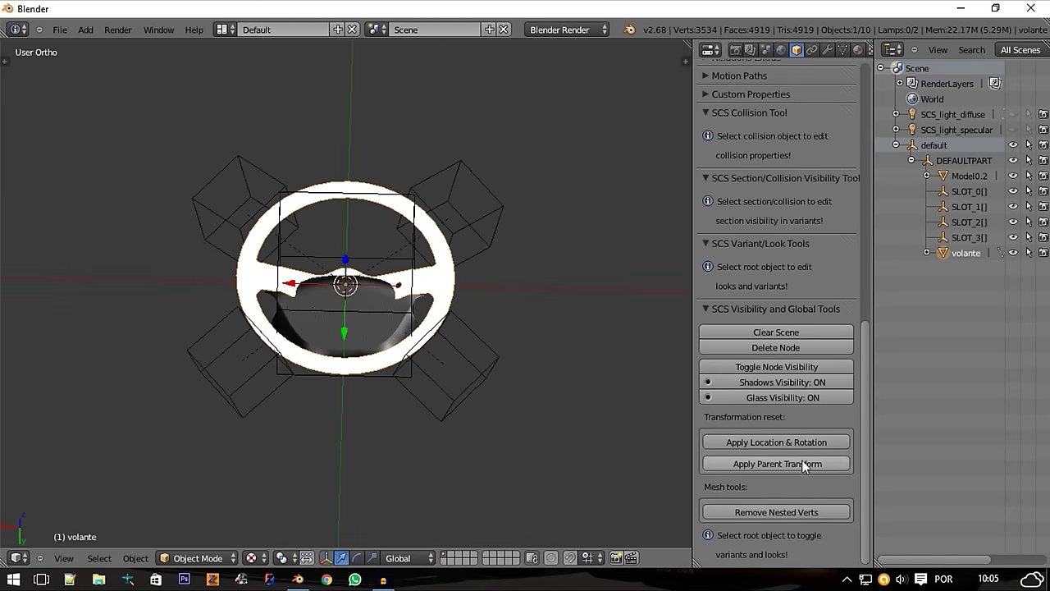
{"action": "left_click", "coordinate": [744, 437]}
{"action": "mouse_move", "coordinate": [574, 394]}
{"action": "middle_mouse_down"}
{"action": "mouse_move", "coordinate": [431, 377]}
{"action": "mouse_move", "coordinate": [424, 336]}
{"action": "mouse_move", "coordinate": [490, 408]}
{"action": "mouse_move", "coordinate": [490, 265]}
{"action": "middle_mouse_up"}
{"action": "scroll", "coordinate": [425, 338], "scroll_direction": "up", "scroll_amount": 4}
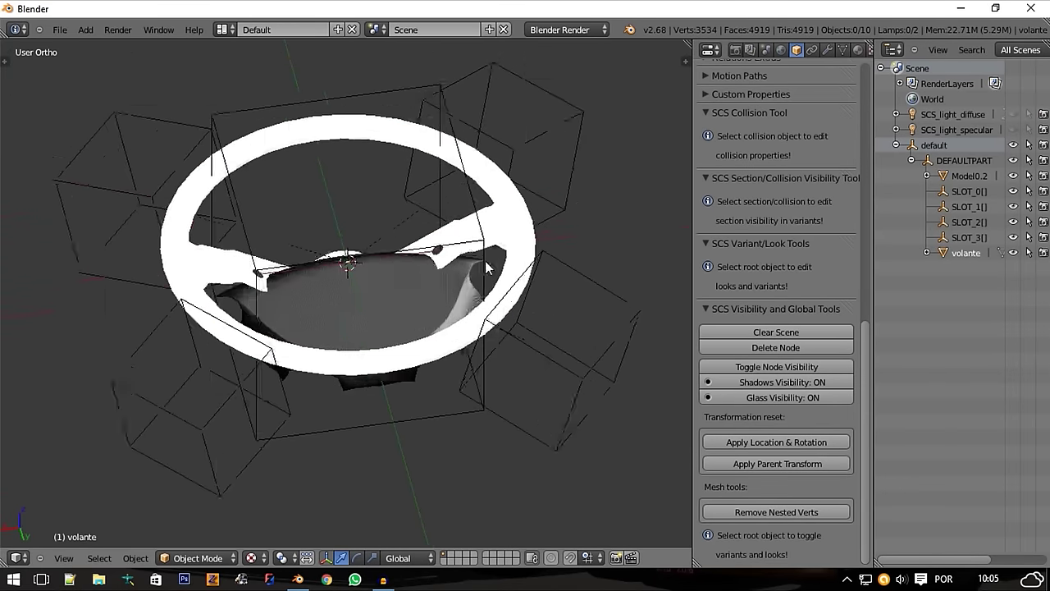
{"action": "scroll", "coordinate": [321, 175], "scroll_direction": "down", "scroll_amount": 5}
{"action": "right_click", "coordinate": [348, 202]}
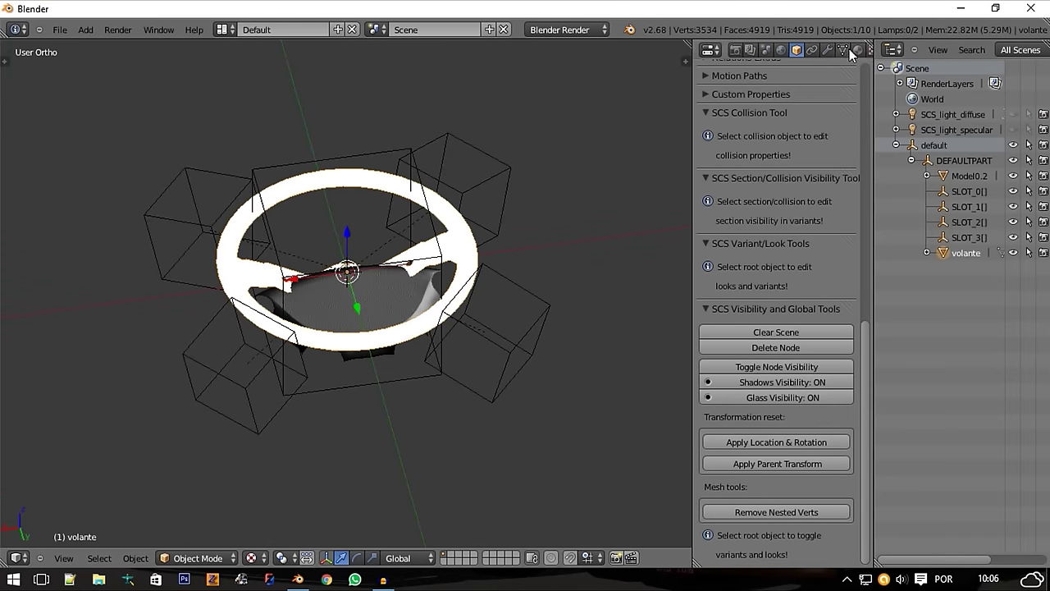
Add a Col vertex colour layer to the wheel's mesh data
{"action": "left_click", "coordinate": [843, 50]}
{"action": "left_click", "coordinate": [857, 475]}
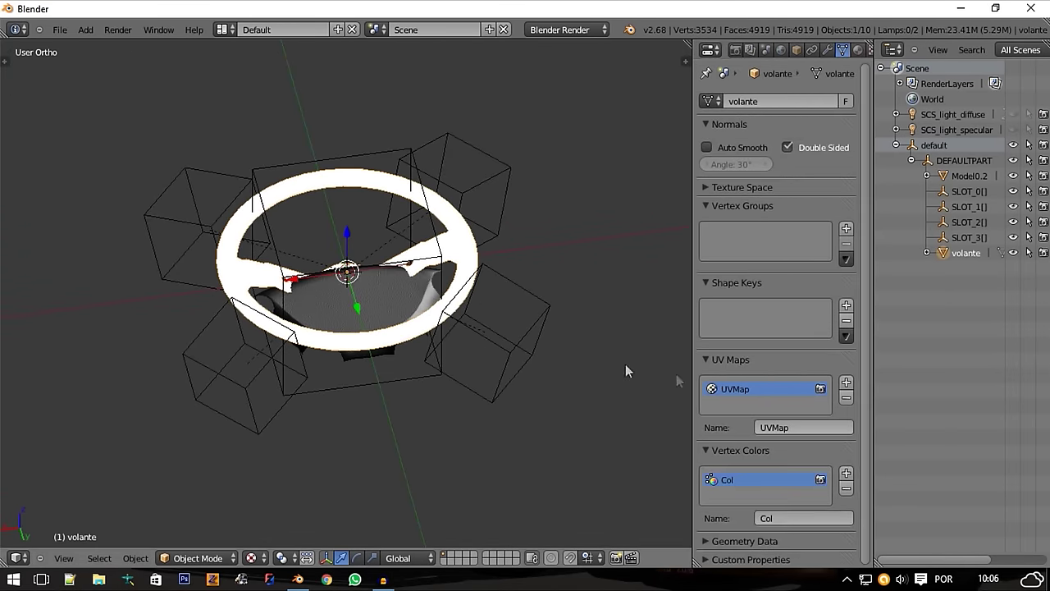
{"action": "scroll", "coordinate": [153, 125], "scroll_direction": "up", "scroll_amount": 1}
Show the wheel's material settings in a widened Properties editor
{"action": "left_click", "coordinate": [7, 60]}
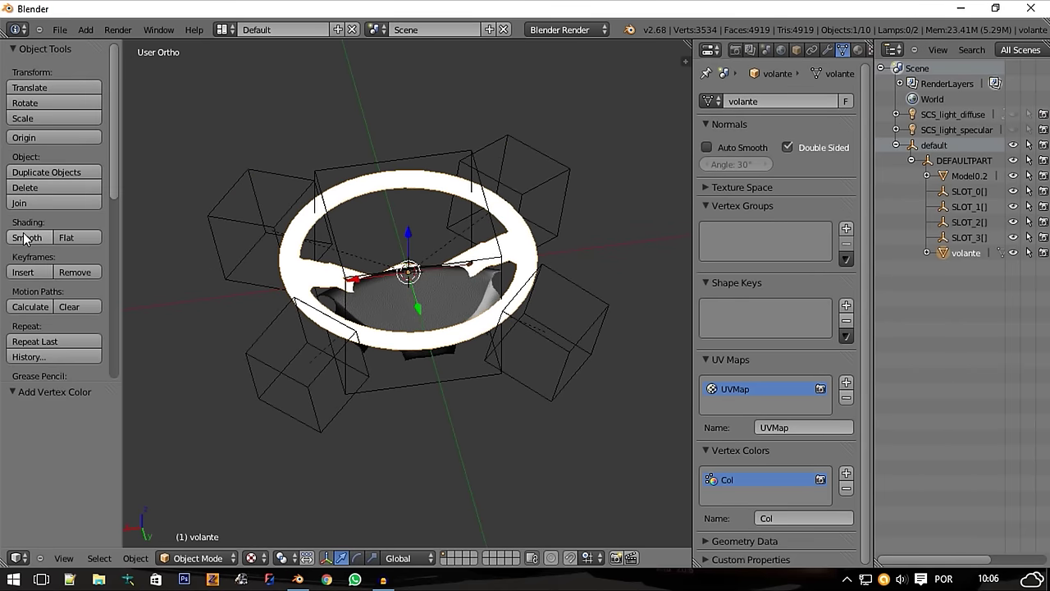
{"action": "left_click_drag", "start_coordinate": [120, 237], "coordinate": [56, 315]}
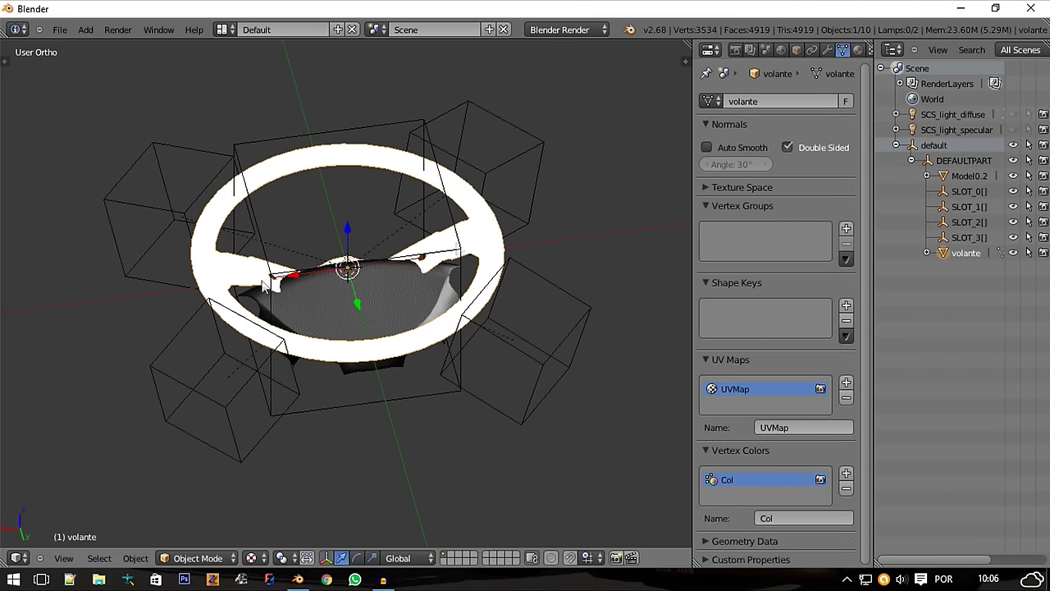
{"action": "left_click", "coordinate": [857, 51]}
{"action": "mouse_move", "coordinate": [693, 128]}
{"action": "left_mouse_down"}
{"action": "mouse_move", "coordinate": [622, 140]}
{"action": "mouse_move", "coordinate": [631, 145]}
{"action": "left_mouse_up"}
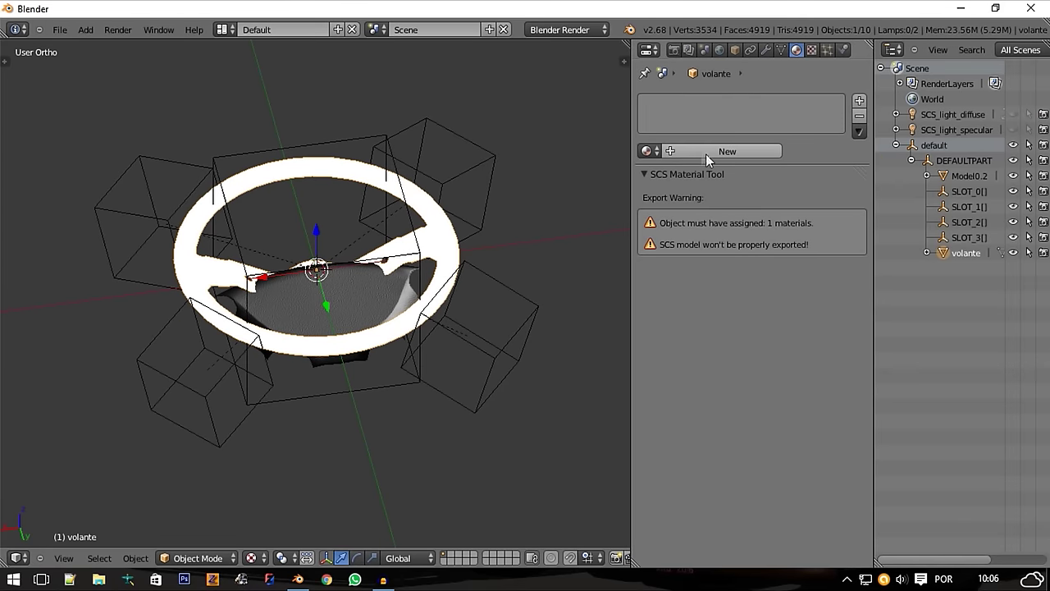
Create the wheel material named volantesparco and bring up its texture slots
{"action": "left_click", "coordinate": [710, 152]}
{"action": "type", "text": "volantesparc"}
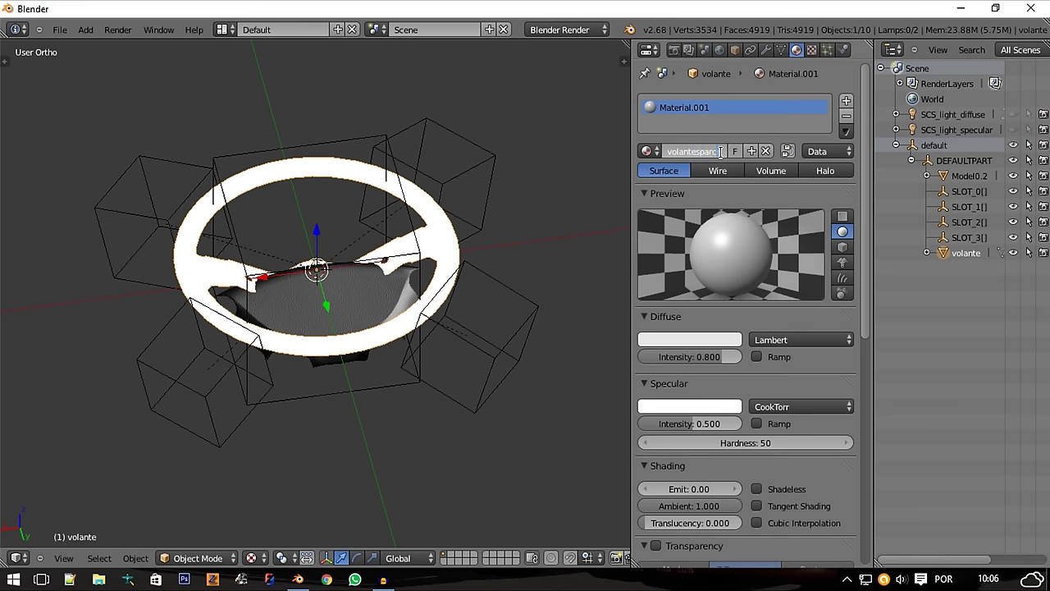
{"action": "type", "text": "o"}
{"action": "key", "text": "Return"}
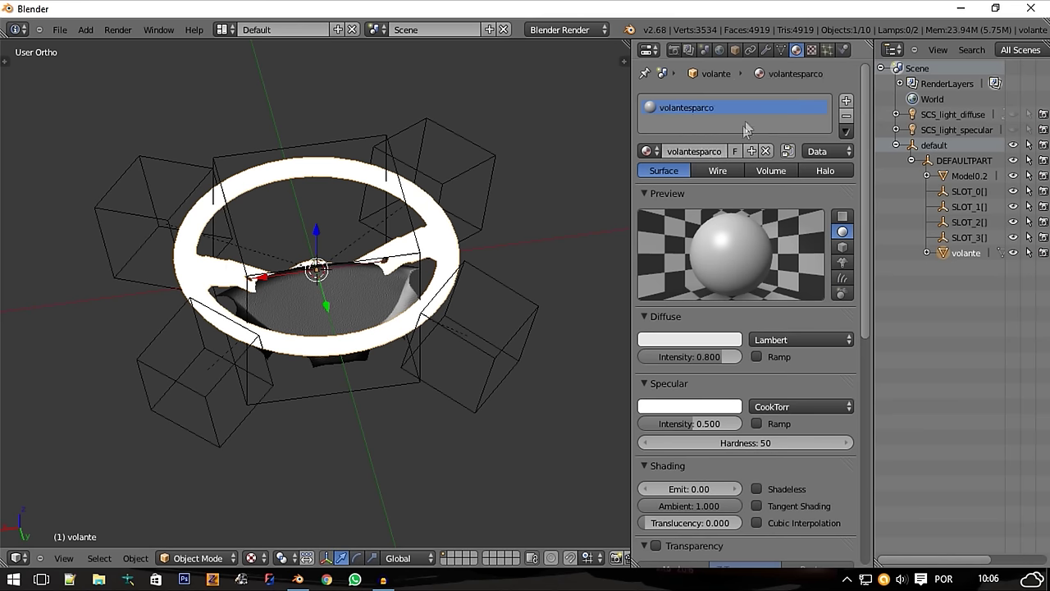
{"action": "scroll", "coordinate": [865, 80], "scroll_direction": "down", "scroll_amount": 10}
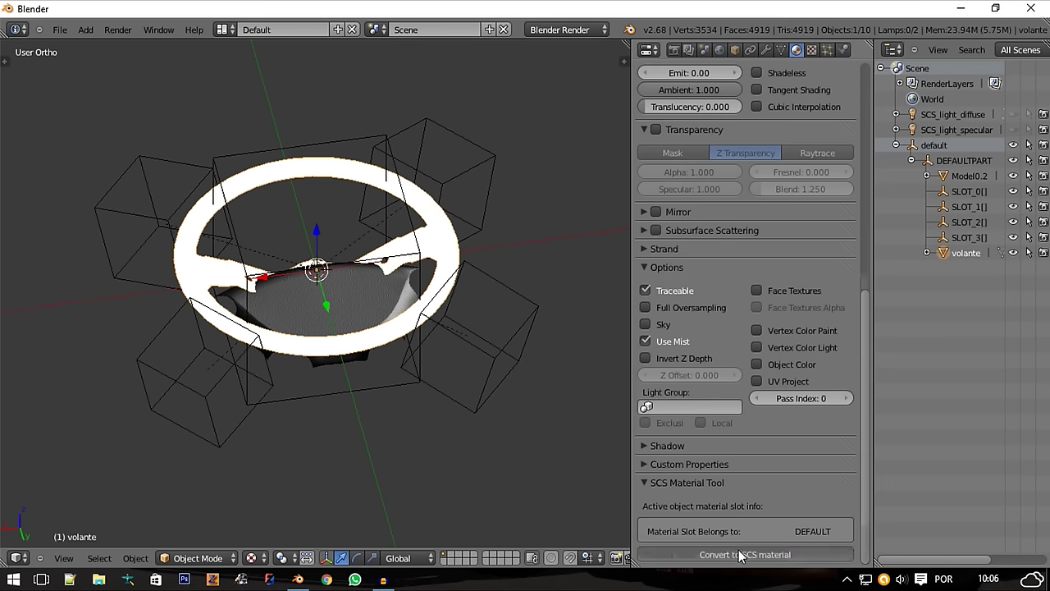
{"action": "scroll", "coordinate": [763, 549], "scroll_direction": "down", "scroll_amount": 2}
{"action": "left_click", "coordinate": [811, 51]}
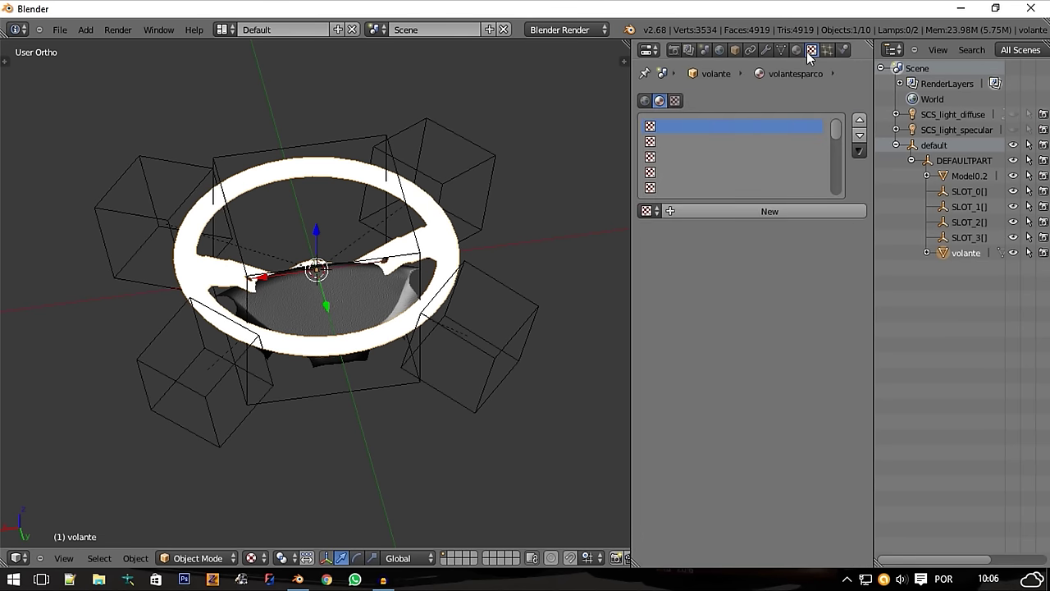
Add a new Image or Movie texture named volantesparco
{"action": "left_click", "coordinate": [754, 212]}
{"action": "left_click", "coordinate": [709, 212]}
{"action": "type", "text": "volantesparco"}
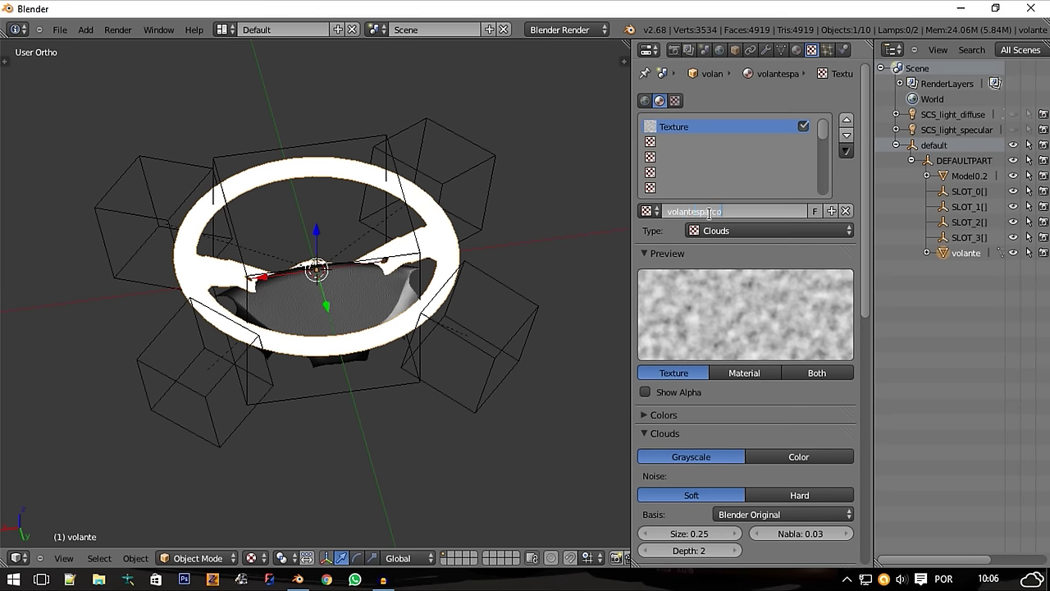
{"action": "key", "text": "Return"}
{"action": "left_click", "coordinate": [755, 230]}
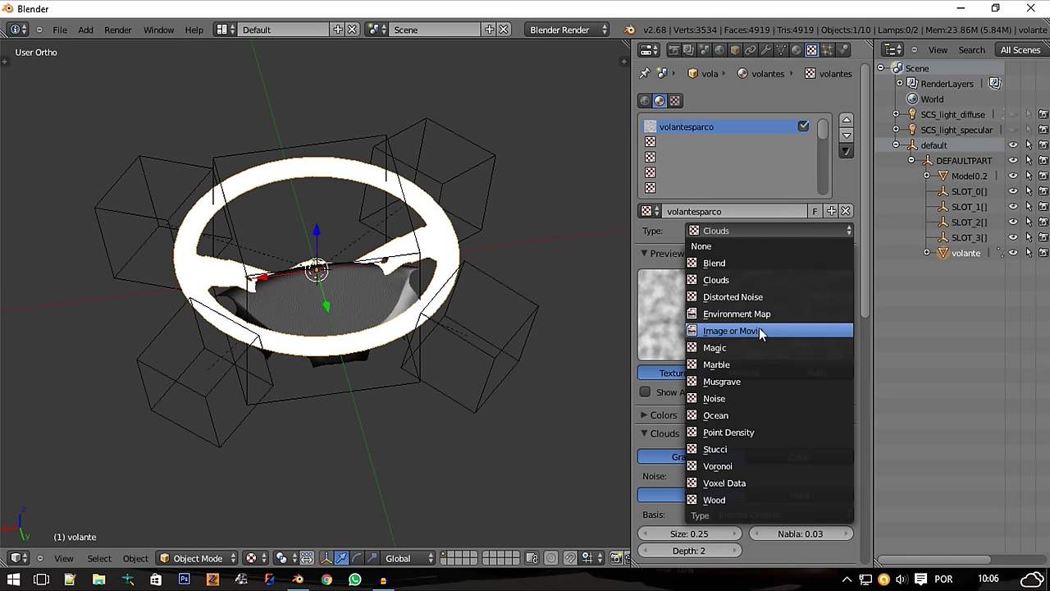
{"action": "left_click", "coordinate": [758, 331]}
Browse to the Desktop volante folder for the image, then minimize Blender
{"action": "left_click", "coordinate": [804, 460]}
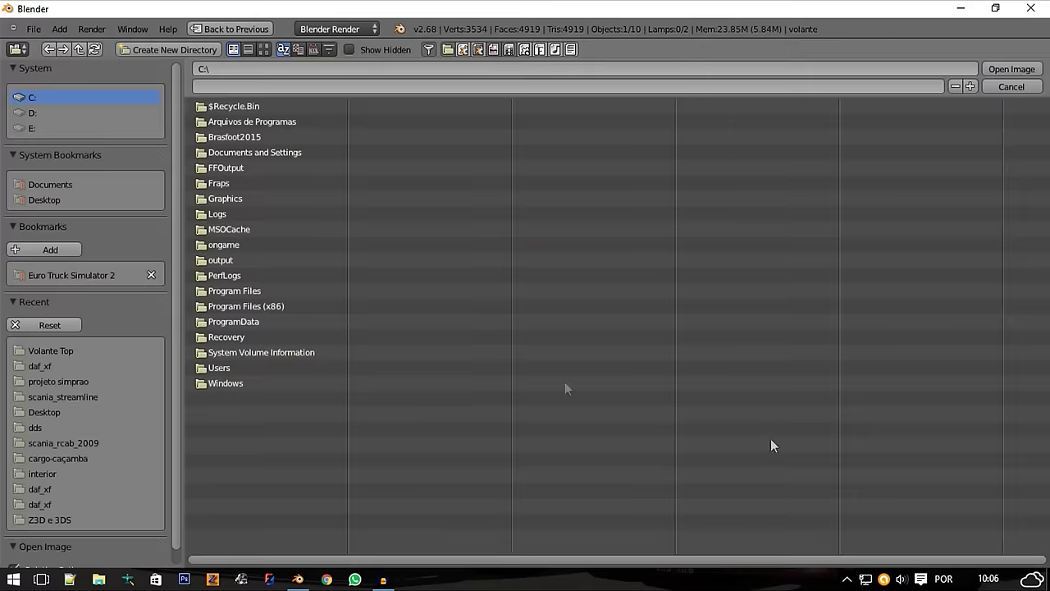
{"action": "left_click", "coordinate": [41, 201]}
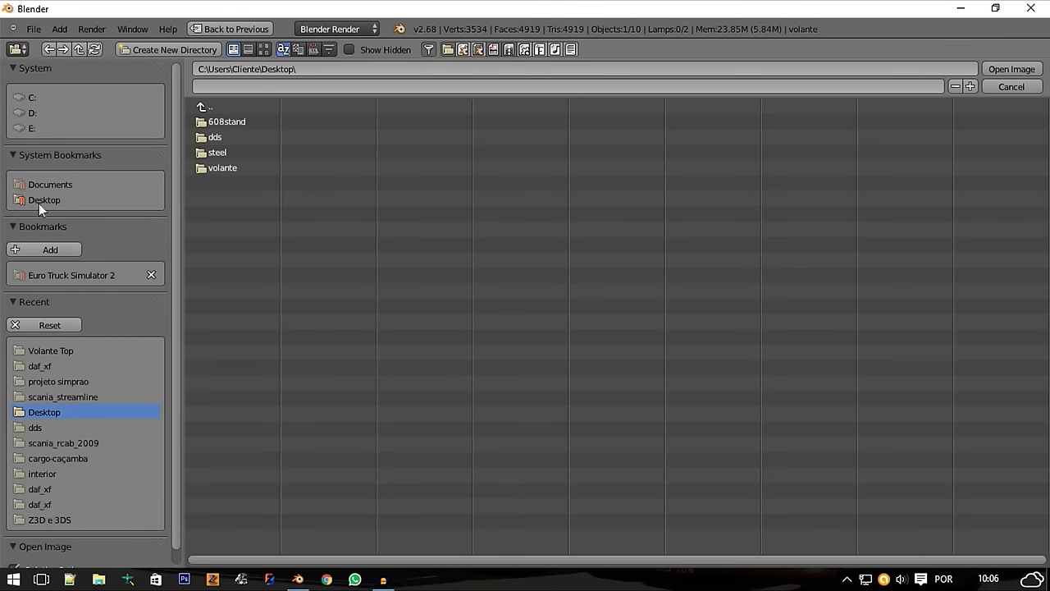
{"action": "left_click", "coordinate": [217, 166]}
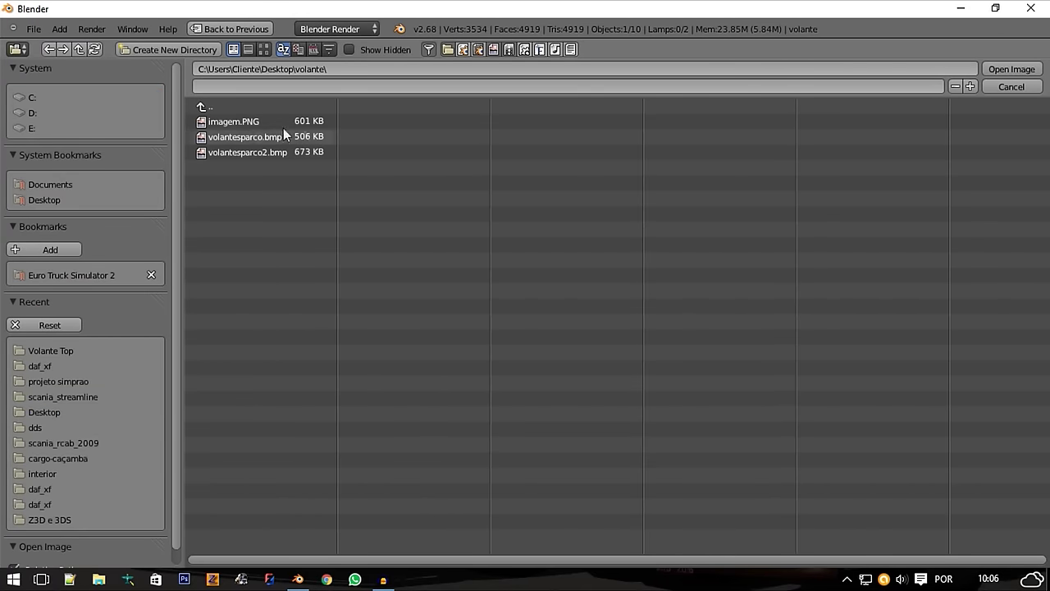
{"action": "left_click", "coordinate": [961, 8]}
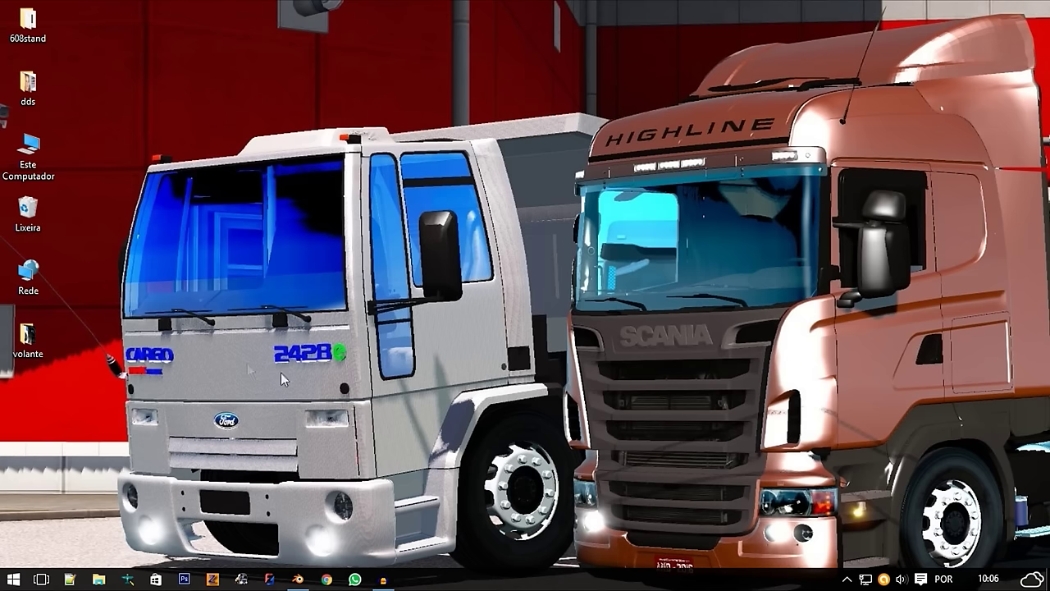
Place DXTBmp beside the volante folder and load volantesparco.bmp into it
{"action": "left_click", "coordinate": [127, 579]}
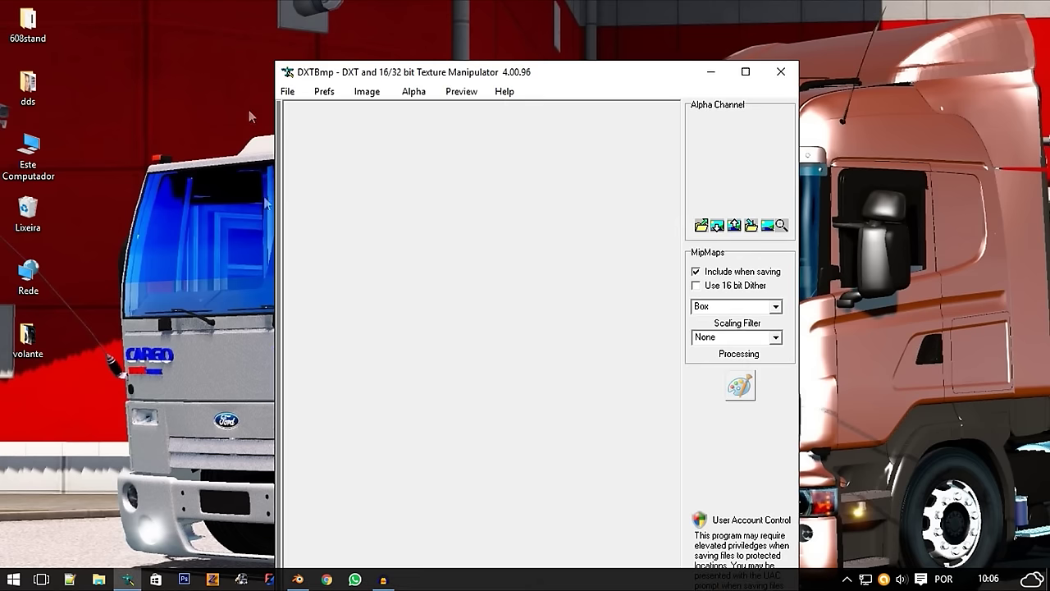
{"action": "mouse_move", "coordinate": [352, 71]}
{"action": "left_mouse_down"}
{"action": "mouse_move", "coordinate": [943, 68]}
{"action": "mouse_move", "coordinate": [1049, 87]}
{"action": "left_mouse_up"}
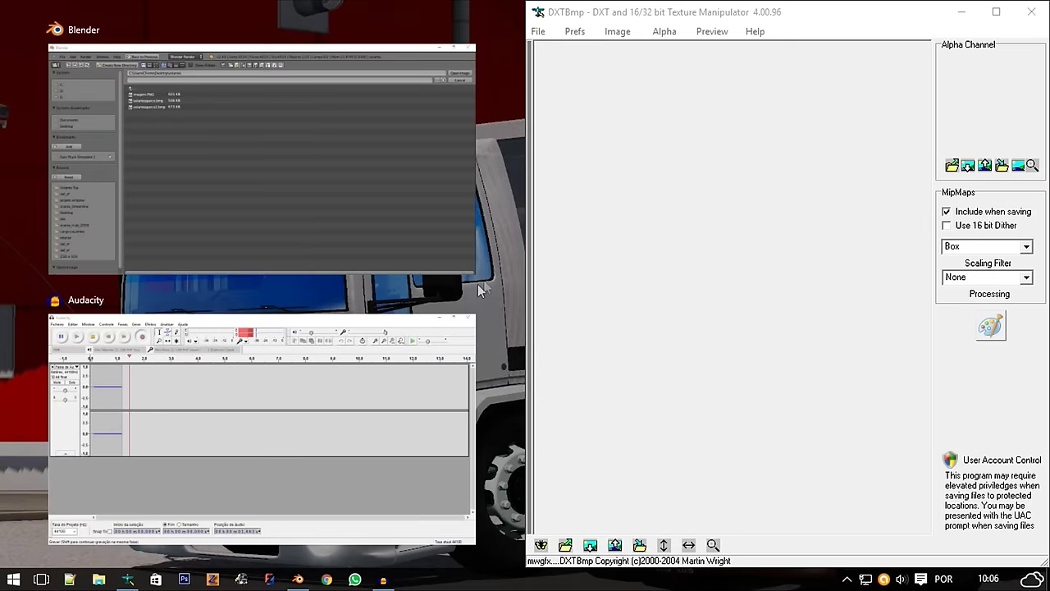
{"action": "left_click", "coordinate": [505, 278]}
{"action": "double_click", "coordinate": [28, 335]}
{"action": "key", "text": "super+Left"}
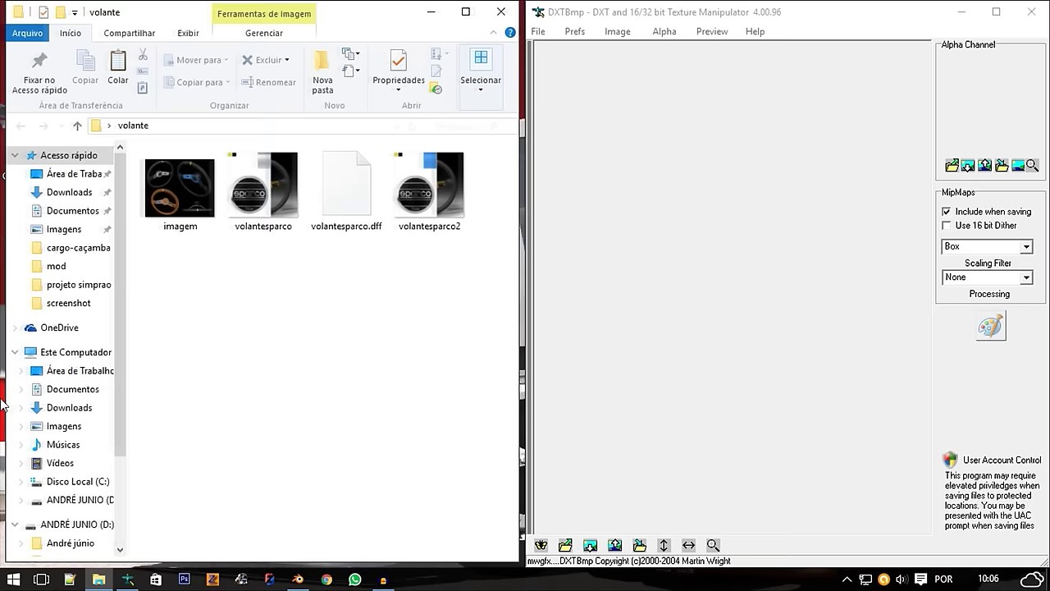
{"action": "left_click_drag", "start_coordinate": [275, 211], "coordinate": [621, 191]}
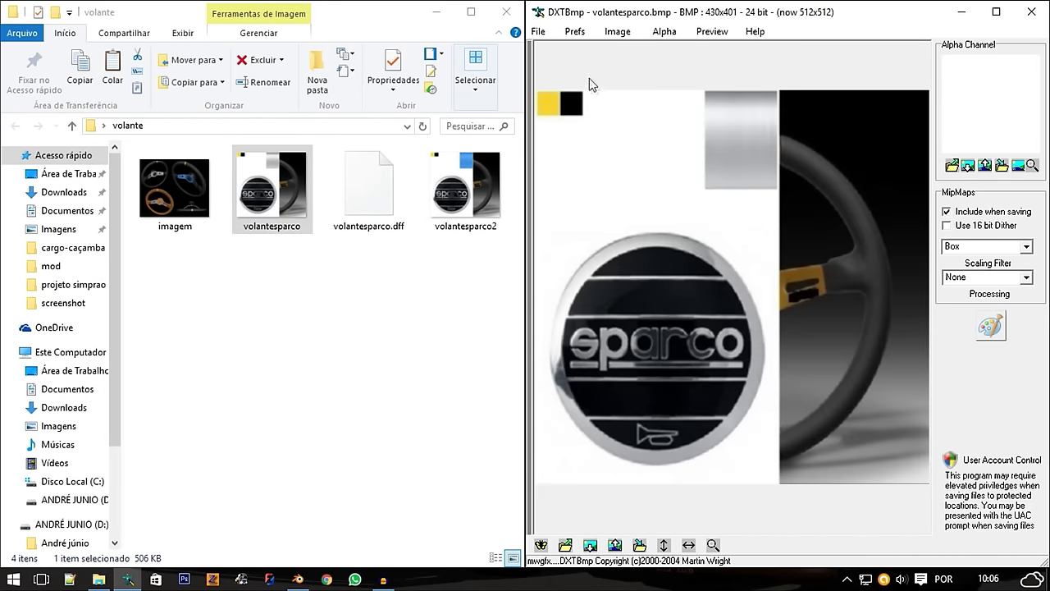
Save the image as a DDS DXT5 texture in Desktop\dds, then close both windows
{"action": "left_click", "coordinate": [539, 31]}
{"action": "left_click", "coordinate": [697, 82]}
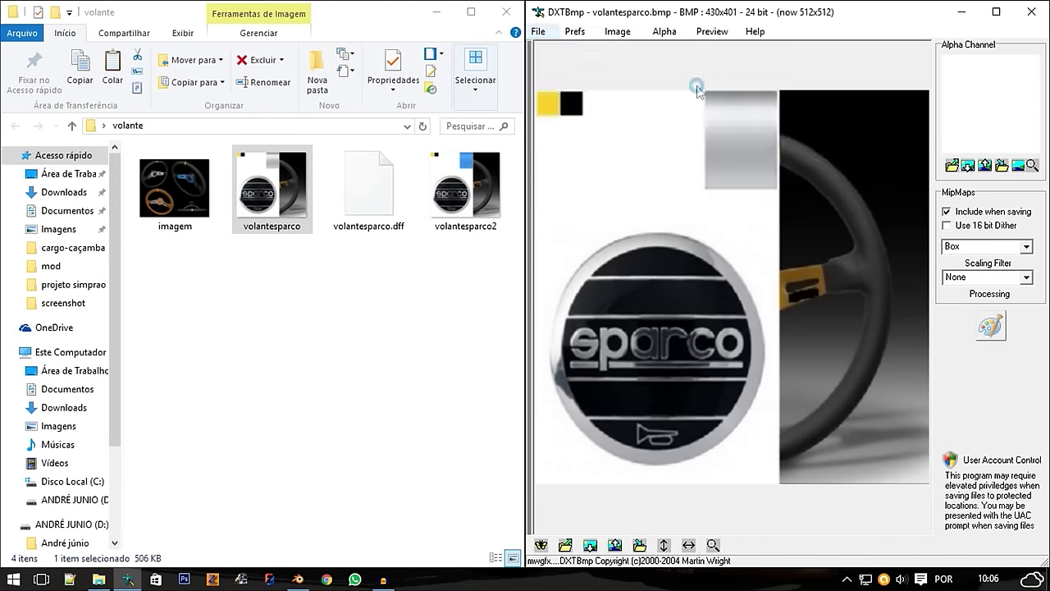
{"action": "left_click", "coordinate": [522, 169]}
{"action": "scroll", "coordinate": [483, 205], "scroll_direction": "up", "scroll_amount": 2}
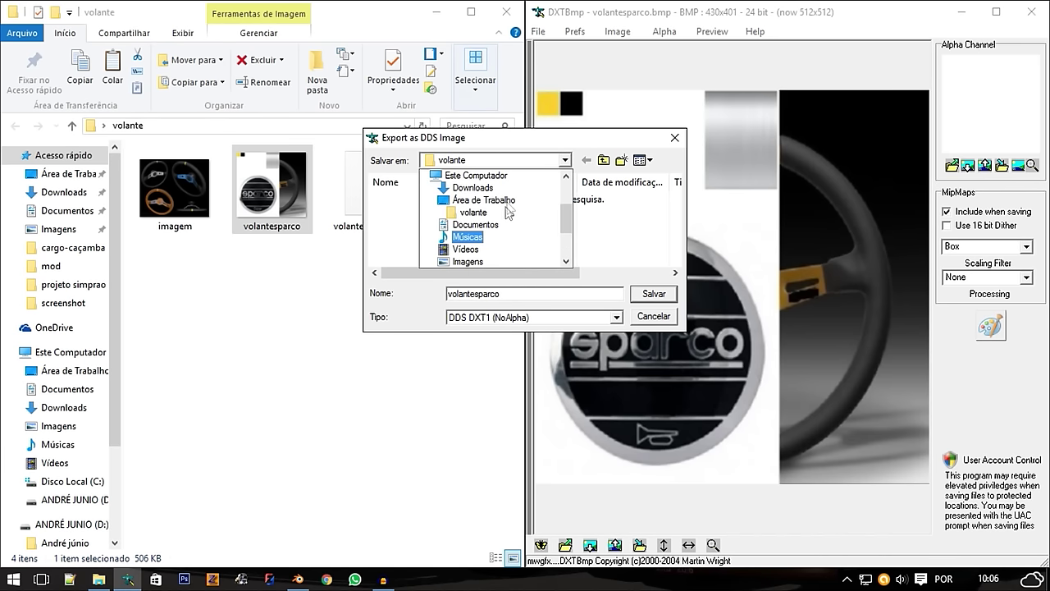
{"action": "left_click", "coordinate": [472, 199]}
{"action": "double_click", "coordinate": [489, 234]}
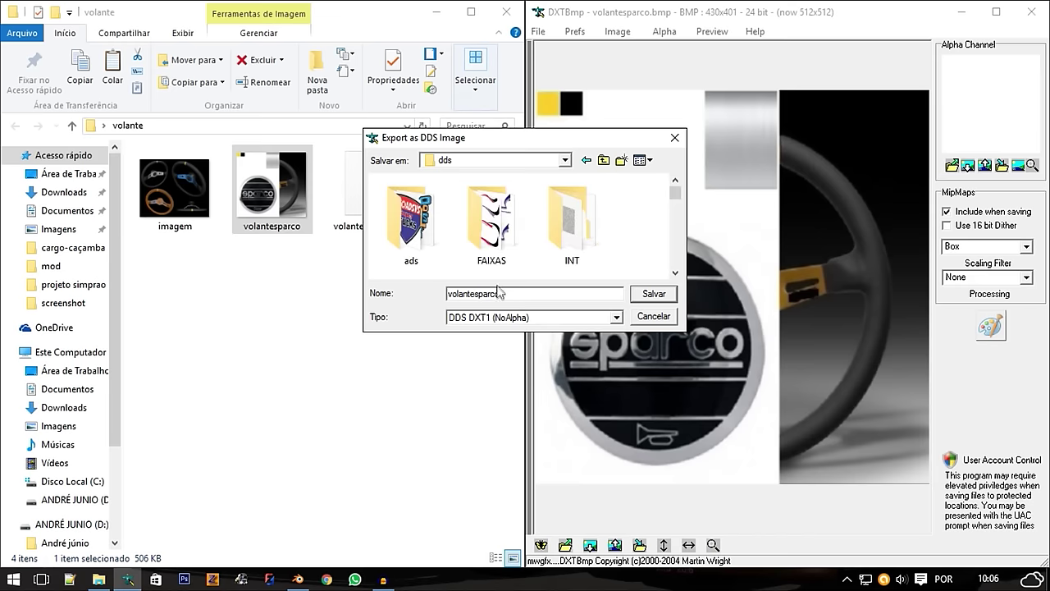
{"action": "left_click", "coordinate": [569, 320]}
{"action": "left_click", "coordinate": [566, 363]}
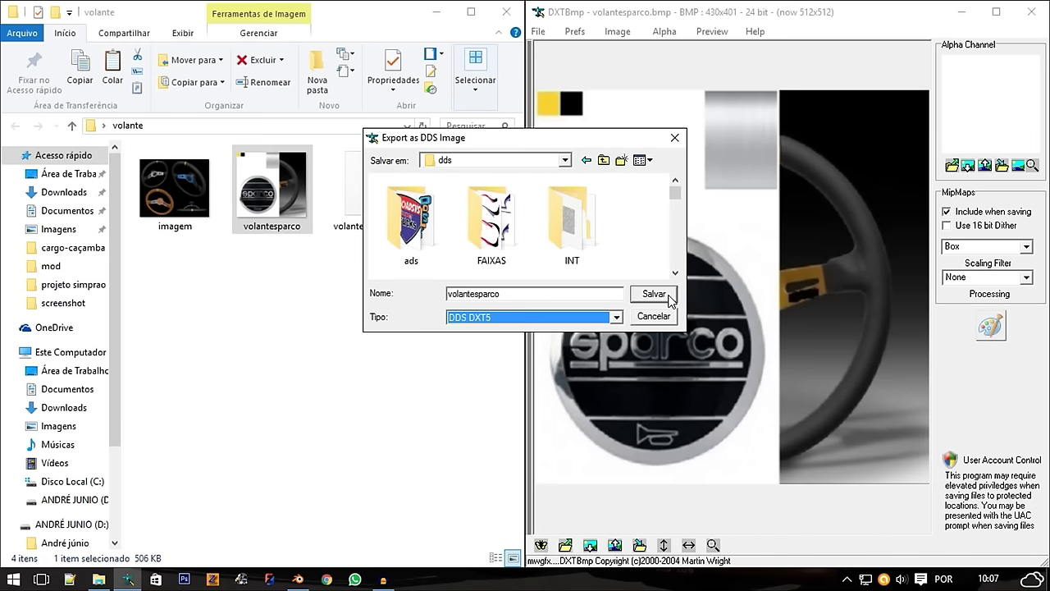
{"action": "left_click", "coordinate": [665, 294]}
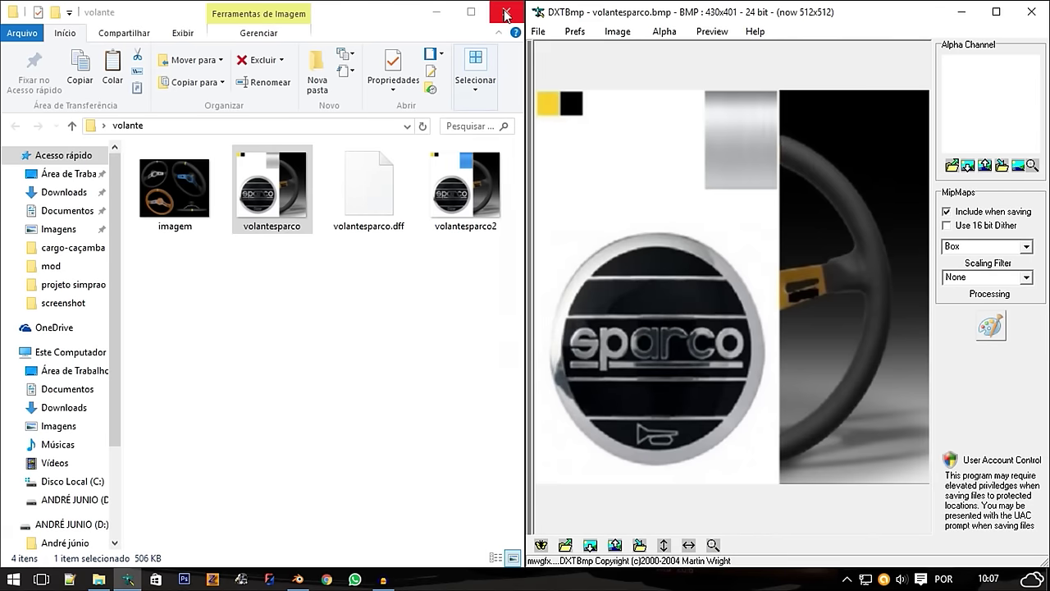
{"action": "left_click", "coordinate": [506, 11]}
{"action": "left_click", "coordinate": [1031, 12]}
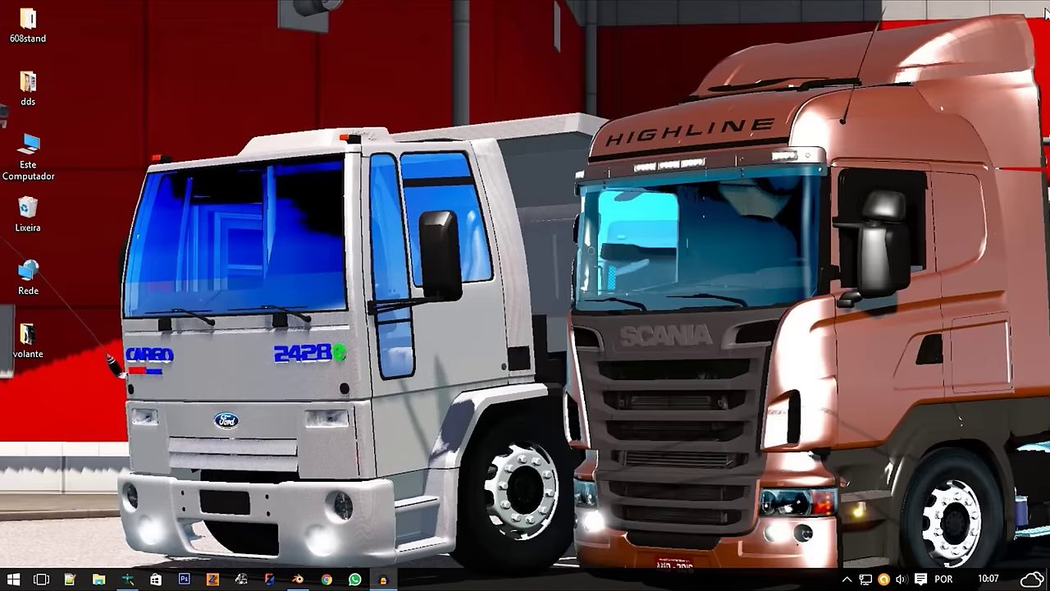
Back in Blender, load volantesparco.dds from the dds folder as the texture image
{"action": "left_click", "coordinate": [300, 579]}
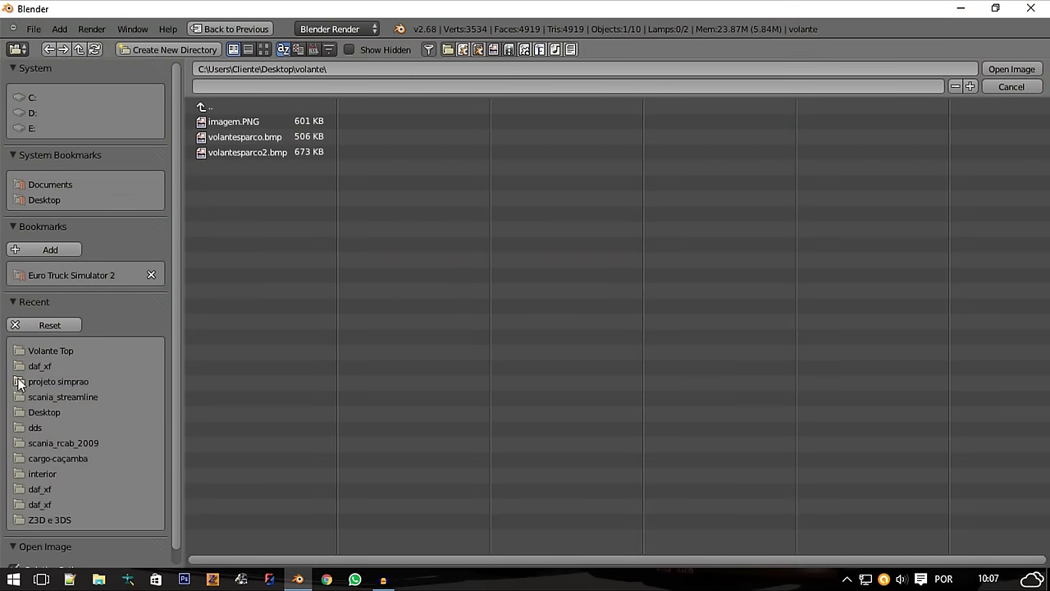
{"action": "left_click", "coordinate": [34, 427]}
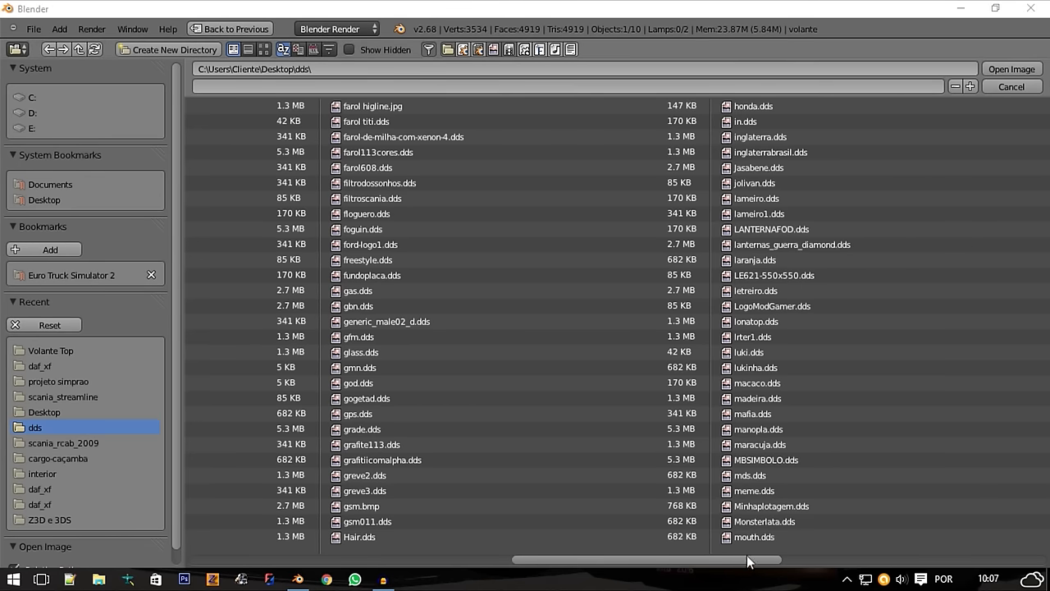
{"action": "scroll", "coordinate": [633, 566], "scroll_direction": "down", "scroll_amount": 8}
{"action": "left_click", "coordinate": [939, 291]}
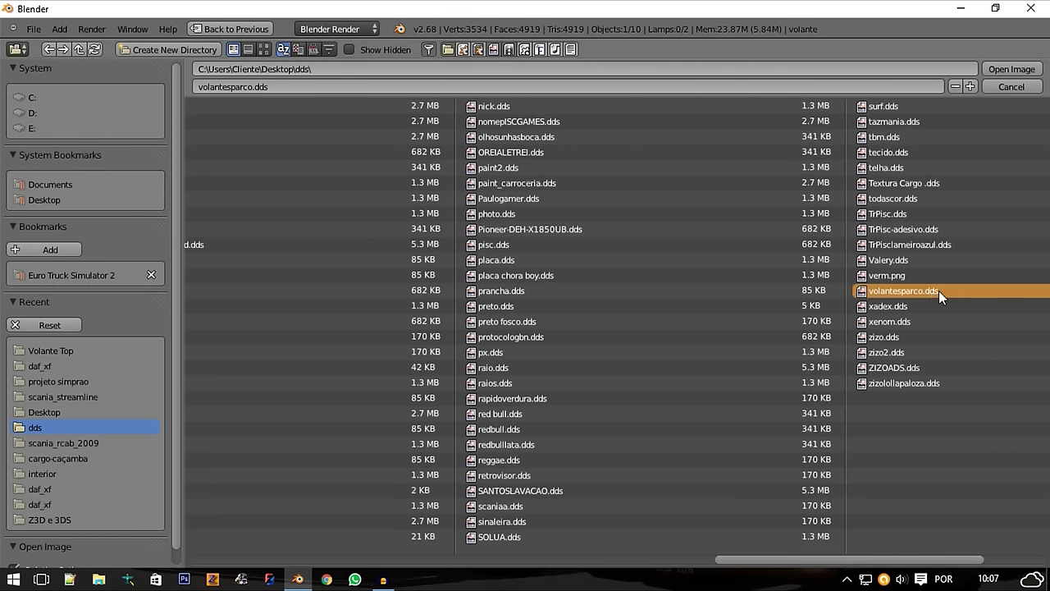
{"action": "left_click", "coordinate": [1008, 69]}
Set the texture's mapping coordinates to UV
{"action": "mouse_move", "coordinate": [489, 436]}
{"action": "middle_mouse_down"}
{"action": "mouse_move", "coordinate": [436, 485]}
{"action": "mouse_move", "coordinate": [469, 491]}
{"action": "middle_mouse_up"}
{"action": "scroll", "coordinate": [308, 183], "scroll_direction": "up", "scroll_amount": 5}
{"action": "middle_click_drag", "start_coordinate": [308, 190], "coordinate": [345, 205]}
{"action": "scroll", "coordinate": [760, 490], "scroll_direction": "down", "scroll_amount": 5}
{"action": "scroll", "coordinate": [760, 489], "scroll_direction": "down", "scroll_amount": 2}
{"action": "left_click", "coordinate": [754, 485]}
{"action": "left_click", "coordinate": [726, 419]}
{"action": "mouse_move", "coordinate": [556, 430]}
{"action": "middle_mouse_down"}
{"action": "mouse_move", "coordinate": [579, 479]}
{"action": "mouse_move", "coordinate": [562, 452]}
{"action": "mouse_move", "coordinate": [576, 407]}
{"action": "mouse_move", "coordinate": [478, 383]}
{"action": "mouse_move", "coordinate": [445, 324]}
{"action": "mouse_move", "coordinate": [191, 282]}
{"action": "mouse_move", "coordinate": [399, 403]}
{"action": "mouse_move", "coordinate": [360, 234]}
{"action": "mouse_move", "coordinate": [374, 246]}
{"action": "mouse_move", "coordinate": [296, 263]}
{"action": "mouse_move", "coordinate": [241, 298]}
{"action": "mouse_move", "coordinate": [355, 400]}
{"action": "mouse_move", "coordinate": [456, 335]}
{"action": "mouse_move", "coordinate": [508, 265]}
{"action": "mouse_move", "coordinate": [449, 285]}
{"action": "mouse_move", "coordinate": [496, 311]}
{"action": "mouse_move", "coordinate": [307, 520]}
{"action": "mouse_move", "coordinate": [331, 445]}
{"action": "mouse_move", "coordinate": [332, 476]}
{"action": "mouse_move", "coordinate": [461, 466]}
{"action": "mouse_move", "coordinate": [555, 491]}
{"action": "mouse_move", "coordinate": [531, 484]}
{"action": "middle_mouse_up"}
{"action": "scroll", "coordinate": [355, 223], "scroll_direction": "up", "scroll_amount": 4}
{"action": "scroll", "coordinate": [499, 316], "scroll_direction": "down", "scroll_amount": 4}
{"action": "key", "text": "s"}
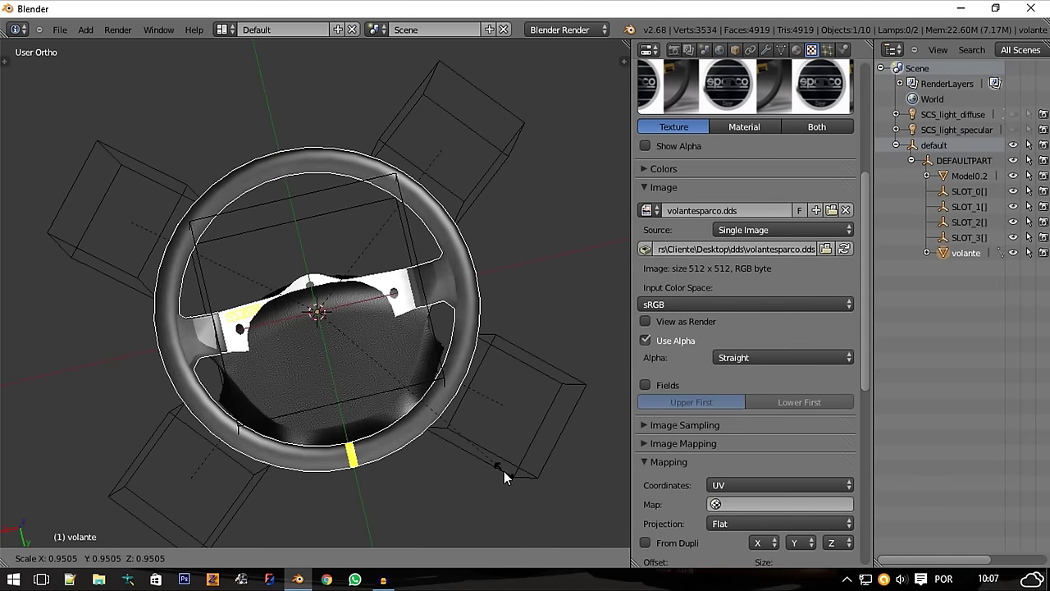
Confirm the slightly smaller wheel scale and convert the texture to an SCS texture
{"action": "left_click", "coordinate": [503, 471]}
{"action": "scroll", "coordinate": [541, 479], "scroll_direction": "down", "scroll_amount": 5}
{"action": "scroll", "coordinate": [767, 90], "scroll_direction": "up", "scroll_amount": 2}
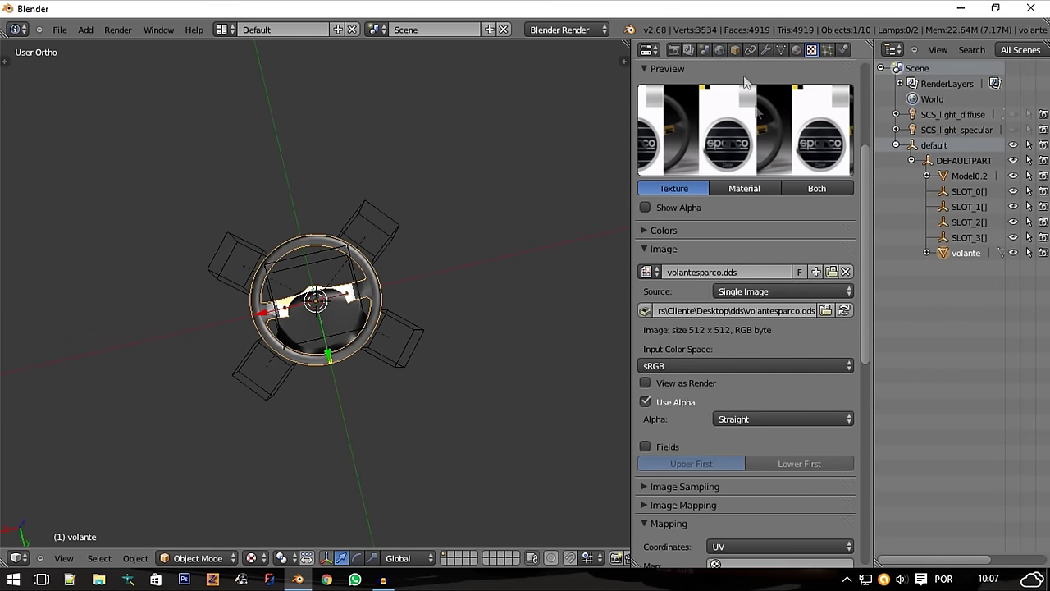
{"action": "scroll", "coordinate": [785, 305], "scroll_direction": "down", "scroll_amount": 8}
{"action": "scroll", "coordinate": [814, 420], "scroll_direction": "down", "scroll_amount": 5}
{"action": "left_click", "coordinate": [730, 554]}
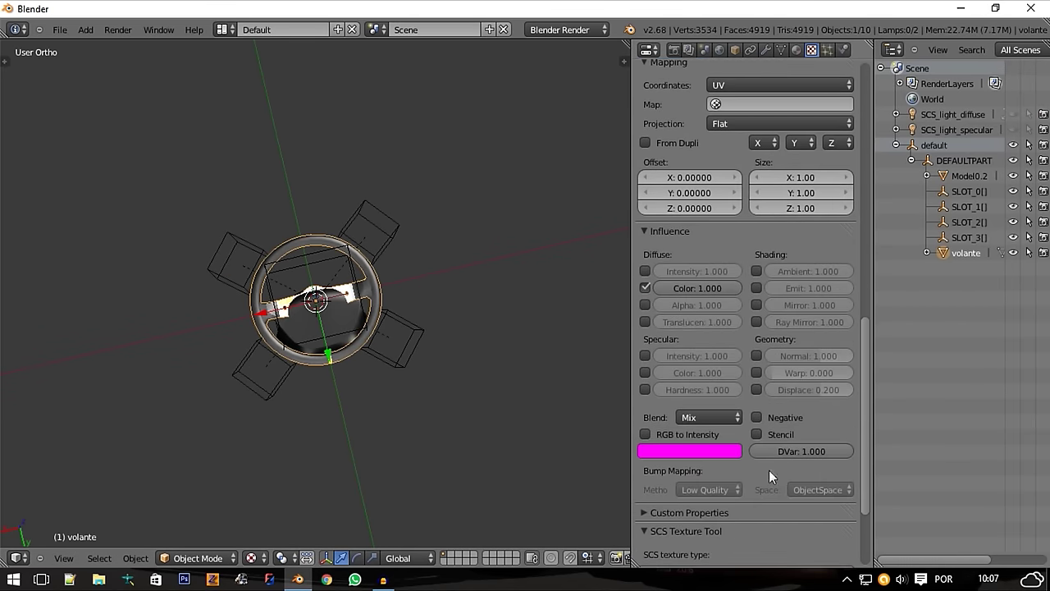
Apply the wheel's location and rotation in the object properties
{"action": "left_click_drag", "start_coordinate": [870, 361], "coordinate": [876, 19]}
{"action": "left_click", "coordinate": [734, 50]}
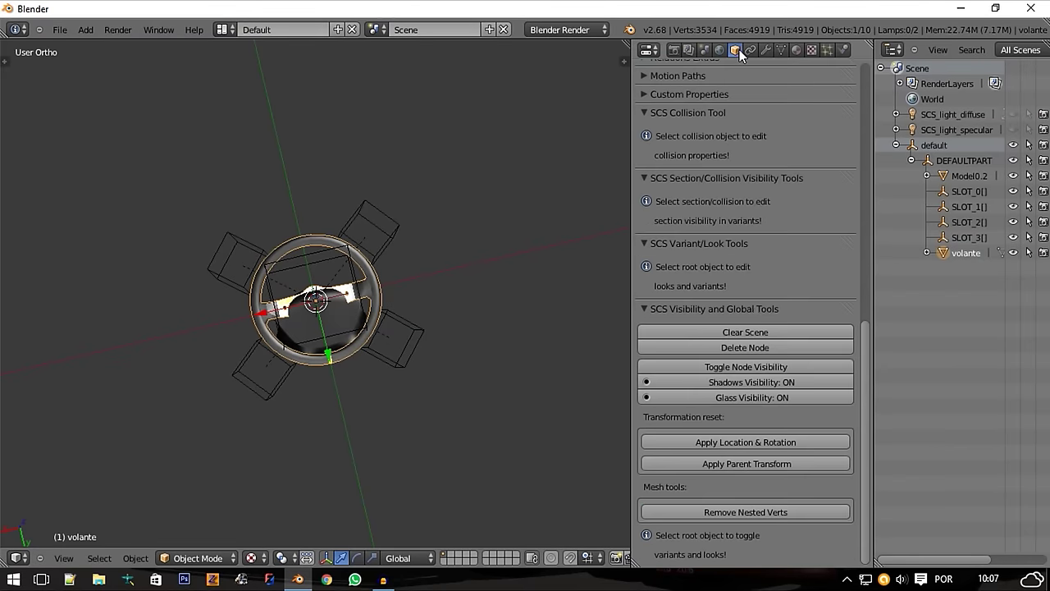
{"action": "left_click", "coordinate": [729, 442]}
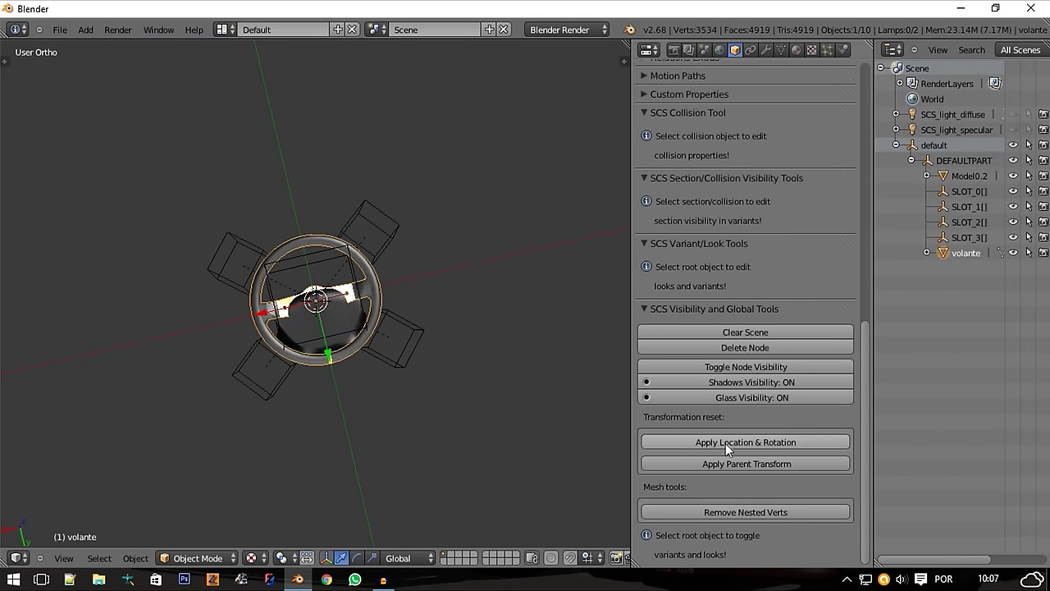
{"action": "left_click", "coordinate": [716, 444]}
{"action": "scroll", "coordinate": [329, 311], "scroll_direction": "up", "scroll_amount": 5}
Delete the Model0.2 object
{"action": "left_click", "coordinate": [968, 175]}
{"action": "key", "text": "x"}
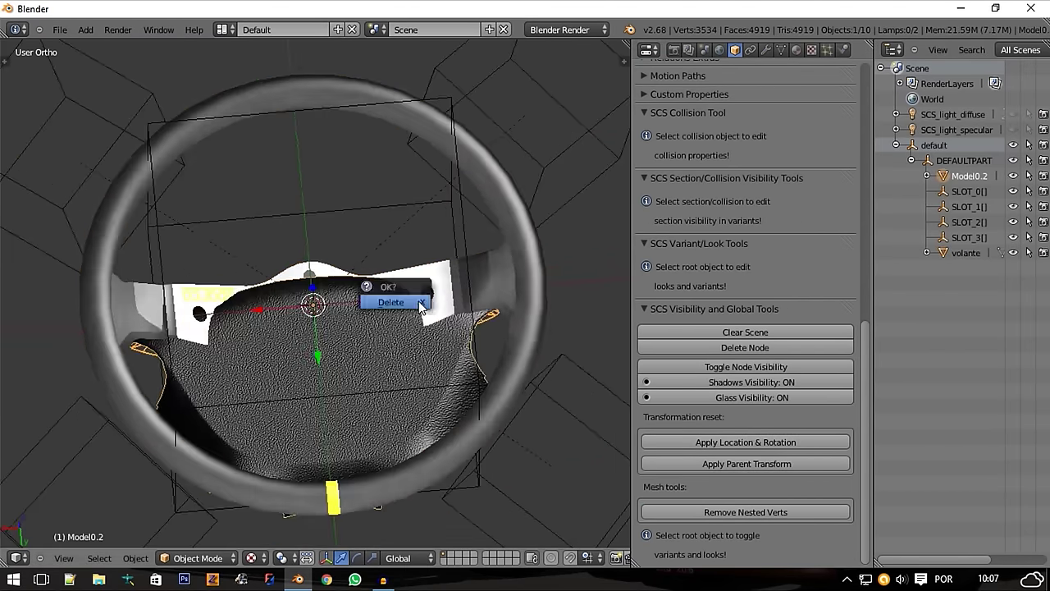
{"action": "left_click", "coordinate": [421, 303]}
Turn the volante wheel 180° around Y and apply its location and rotation
{"action": "mouse_move", "coordinate": [481, 360]}
{"action": "middle_mouse_down"}
{"action": "mouse_move", "coordinate": [498, 386]}
{"action": "mouse_move", "coordinate": [491, 307]}
{"action": "mouse_move", "coordinate": [465, 443]}
{"action": "mouse_move", "coordinate": [437, 475]}
{"action": "mouse_move", "coordinate": [368, 416]}
{"action": "middle_mouse_up"}
{"action": "right_click", "coordinate": [464, 443]}
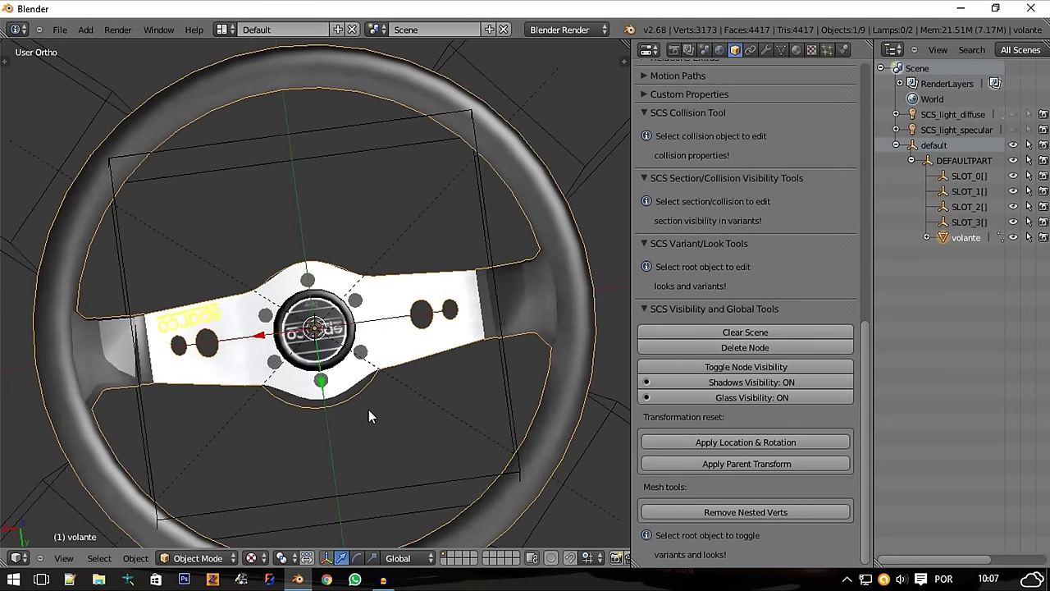
{"action": "type", "text": "ry180"}
{"action": "key", "text": "Return"}
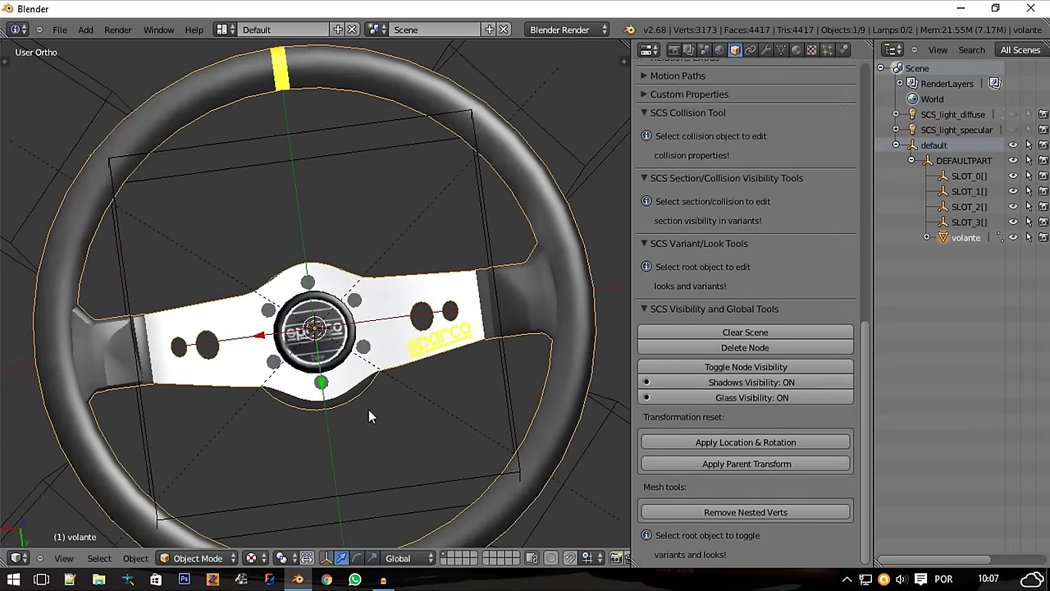
{"action": "scroll", "coordinate": [368, 409], "scroll_direction": "down", "scroll_amount": 4}
{"action": "middle_click_drag", "start_coordinate": [367, 406], "coordinate": [483, 316]}
{"action": "scroll", "coordinate": [429, 422], "scroll_direction": "up", "scroll_amount": 6}
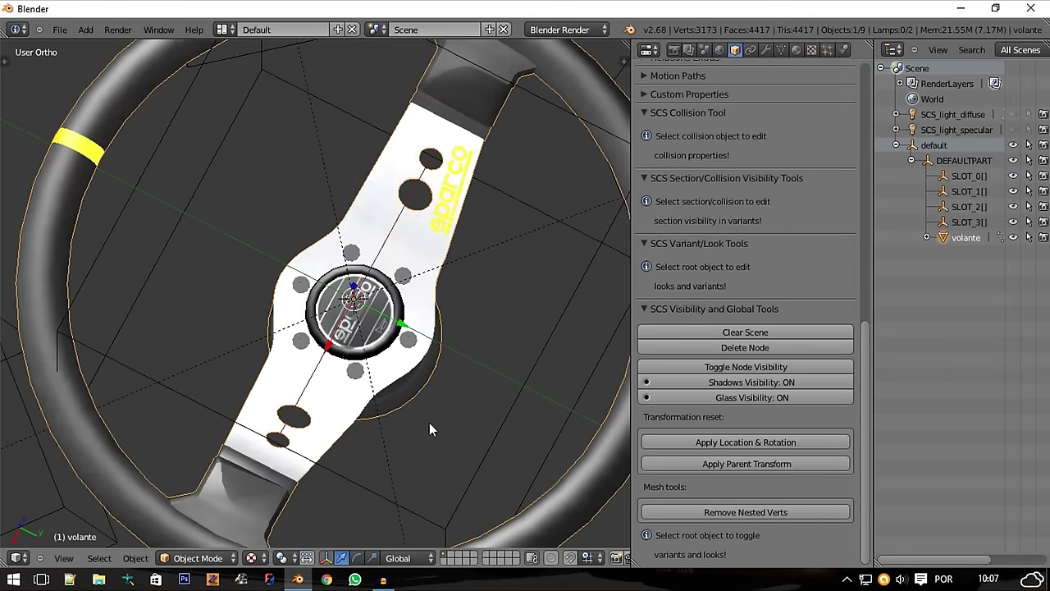
{"action": "left_click", "coordinate": [741, 440]}
Start renaming the root object default in the Outliner
{"action": "mouse_move", "coordinate": [377, 459]}
{"action": "middle_mouse_down"}
{"action": "mouse_move", "coordinate": [335, 459]}
{"action": "mouse_move", "coordinate": [336, 347]}
{"action": "mouse_move", "coordinate": [199, 318]}
{"action": "mouse_move", "coordinate": [222, 238]}
{"action": "middle_mouse_up"}
{"action": "scroll", "coordinate": [449, 382], "scroll_direction": "up", "scroll_amount": 3}
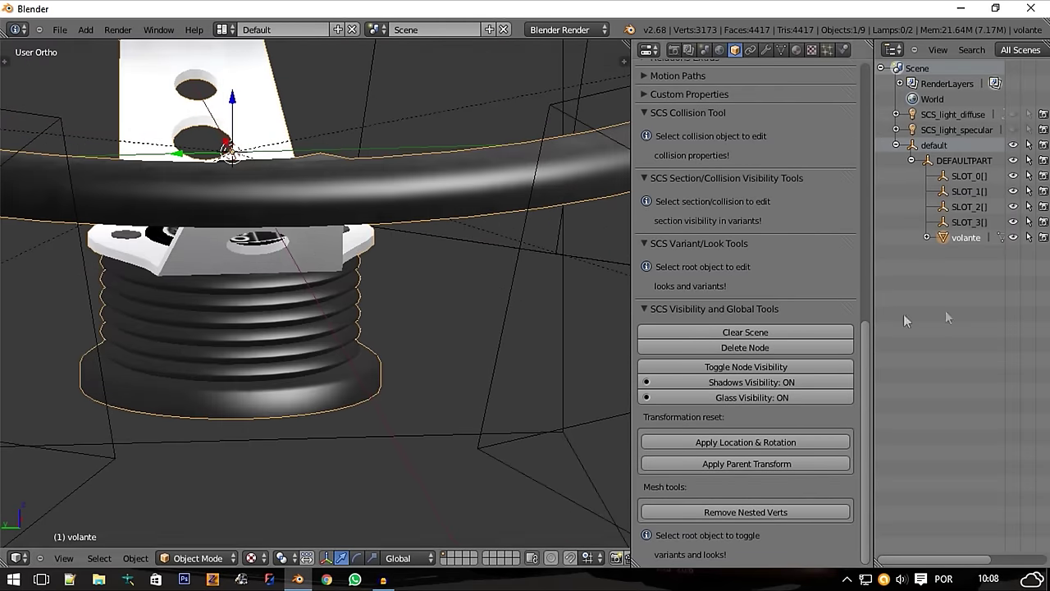
{"action": "double_click", "coordinate": [968, 144]}
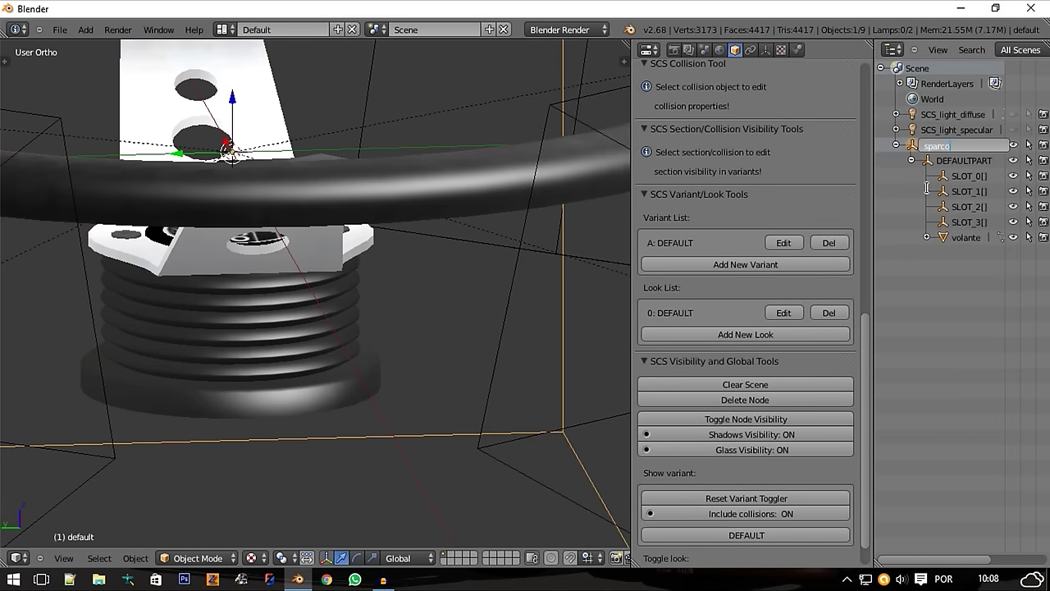
Confirm the root name 'sparco' and lower the volante wheel material's diffuse intensity to 0.335
{"action": "key", "text": "Return"}
{"action": "scroll", "coordinate": [424, 301], "scroll_direction": "down", "scroll_amount": 4}
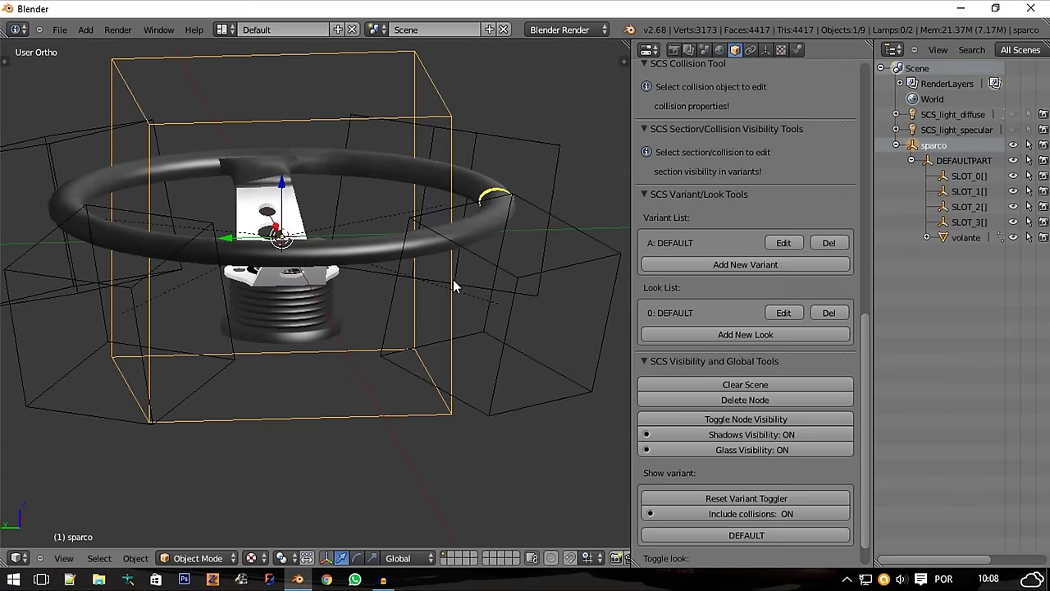
{"action": "right_click", "coordinate": [451, 245]}
{"action": "left_click", "coordinate": [796, 50]}
{"action": "scroll", "coordinate": [721, 246], "scroll_direction": "up", "scroll_amount": 6}
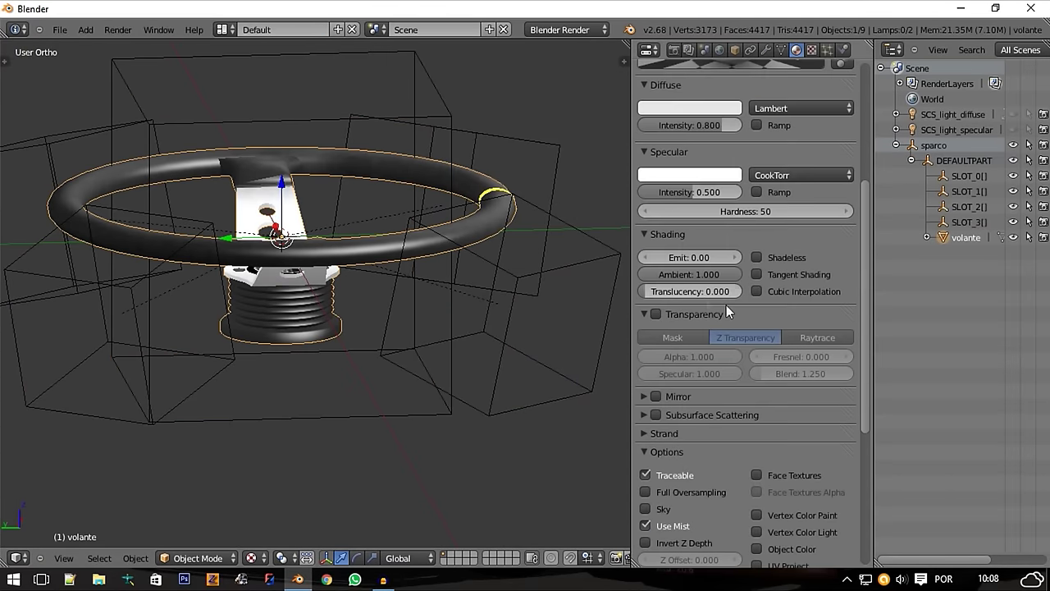
{"action": "scroll", "coordinate": [721, 301], "scroll_direction": "up", "scroll_amount": 4}
{"action": "scroll", "coordinate": [738, 328], "scroll_direction": "up", "scroll_amount": 1}
{"action": "left_click_drag", "start_coordinate": [712, 358], "coordinate": [664, 364]}
Deselect everything, orbit around the wheel and select the SLOT_0 locator
{"action": "key", "text": "a"}
{"action": "mouse_move", "coordinate": [442, 339]}
{"action": "middle_mouse_down"}
{"action": "mouse_move", "coordinate": [563, 408]}
{"action": "mouse_move", "coordinate": [545, 438]}
{"action": "mouse_move", "coordinate": [552, 408]}
{"action": "middle_mouse_up"}
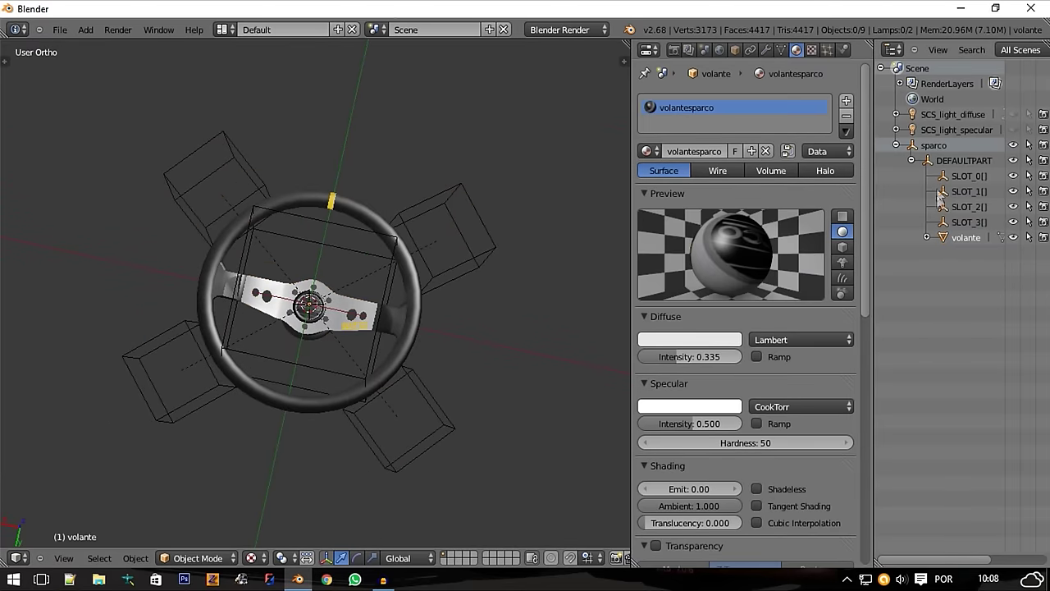
{"action": "mouse_move", "coordinate": [328, 270]}
{"action": "middle_mouse_down"}
{"action": "mouse_move", "coordinate": [364, 268]}
{"action": "mouse_move", "coordinate": [422, 125]}
{"action": "middle_mouse_up"}
{"action": "right_click", "coordinate": [405, 180]}
{"action": "mouse_move", "coordinate": [404, 180]}
{"action": "middle_mouse_down"}
{"action": "mouse_move", "coordinate": [300, 161]}
{"action": "mouse_move", "coordinate": [470, 164]}
{"action": "mouse_move", "coordinate": [550, 262]}
{"action": "mouse_move", "coordinate": [448, 233]}
{"action": "mouse_move", "coordinate": [269, 106]}
{"action": "mouse_move", "coordinate": [304, 71]}
{"action": "mouse_move", "coordinate": [378, 202]}
{"action": "middle_mouse_up"}
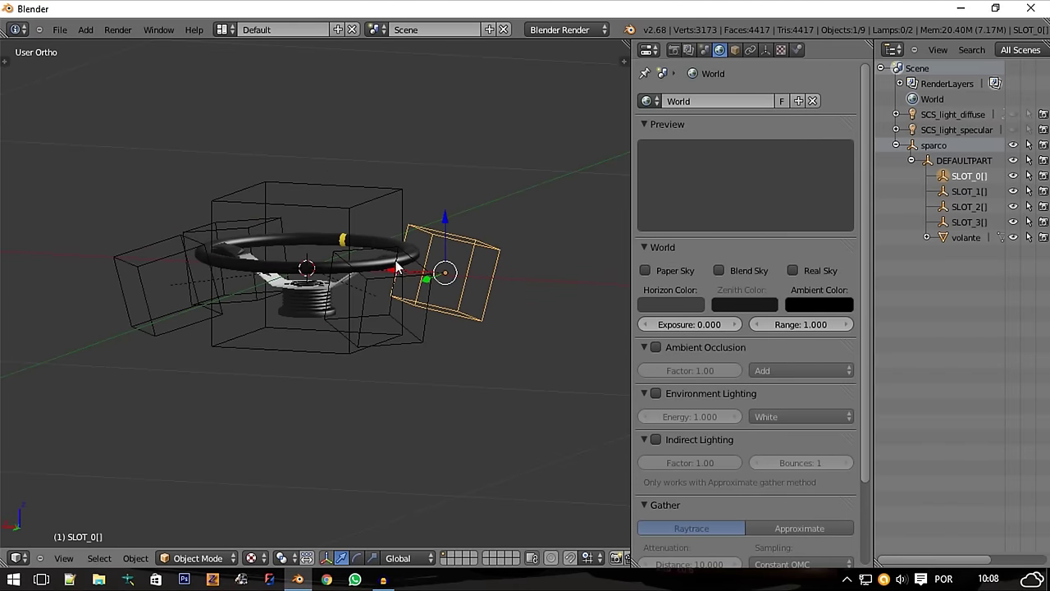
{"action": "mouse_move", "coordinate": [443, 274]}
{"action": "middle_mouse_down"}
{"action": "mouse_move", "coordinate": [500, 277]}
{"action": "mouse_move", "coordinate": [531, 381]}
{"action": "middle_mouse_up"}
{"action": "scroll", "coordinate": [500, 277], "scroll_direction": "up", "scroll_amount": 4}
{"action": "scroll", "coordinate": [509, 321], "scroll_direction": "up", "scroll_amount": 2}
{"action": "scroll", "coordinate": [531, 381], "scroll_direction": "down", "scroll_amount": 5}
{"action": "middle_click_drag", "start_coordinate": [492, 283], "coordinate": [312, 188]}
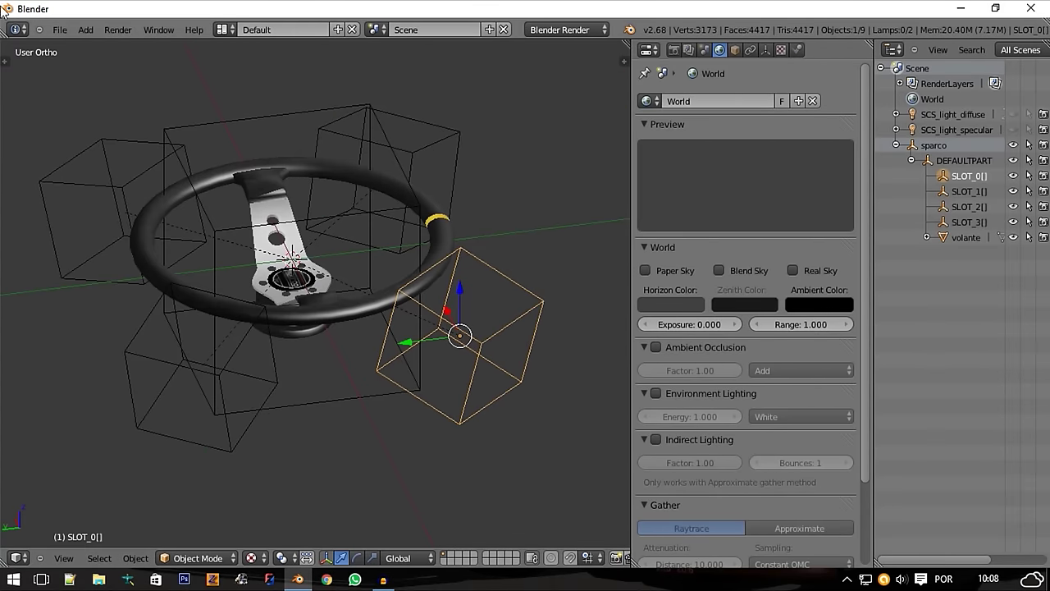
{"action": "left_click", "coordinate": [69, 31]}
{"action": "mouse_move", "coordinate": [78, 279]}
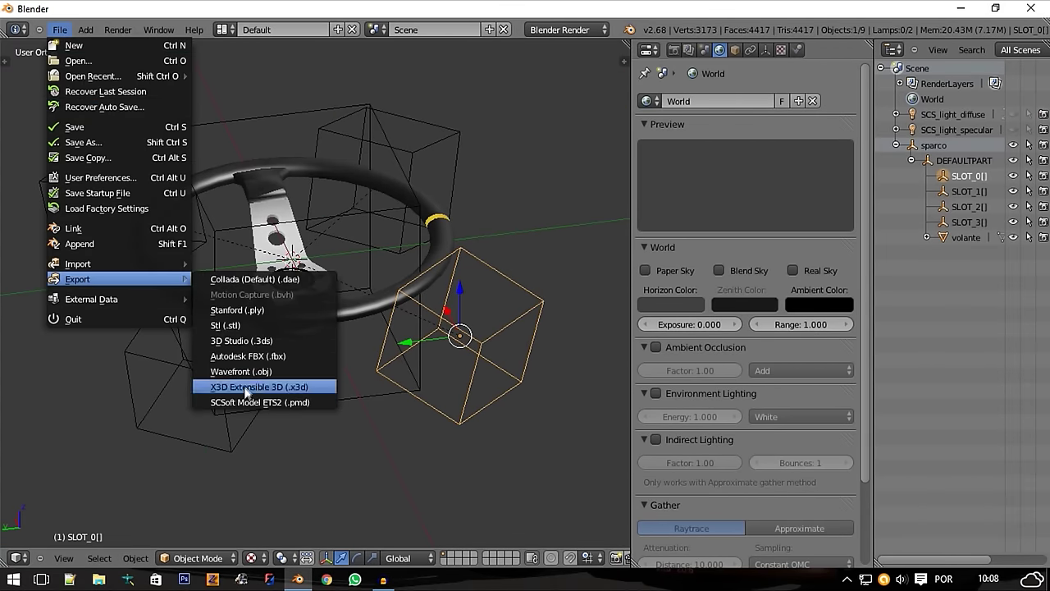
Start the SCSoft Model ETS2 export and copy the game's vehicle/truck/upgrade/steering_w/daf_xf path
{"action": "left_click", "coordinate": [242, 401]}
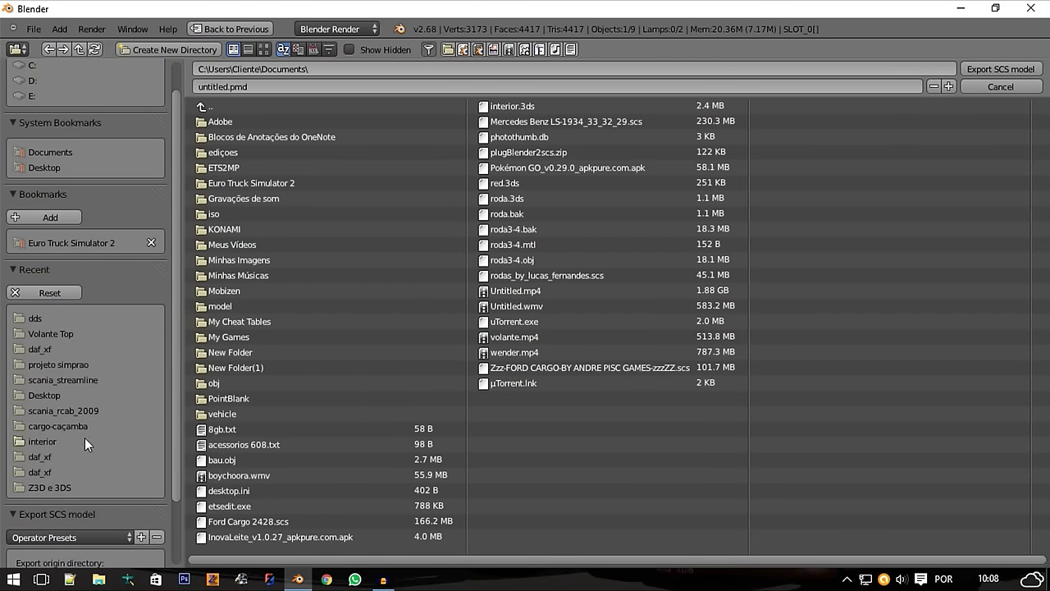
{"action": "left_click", "coordinate": [60, 240]}
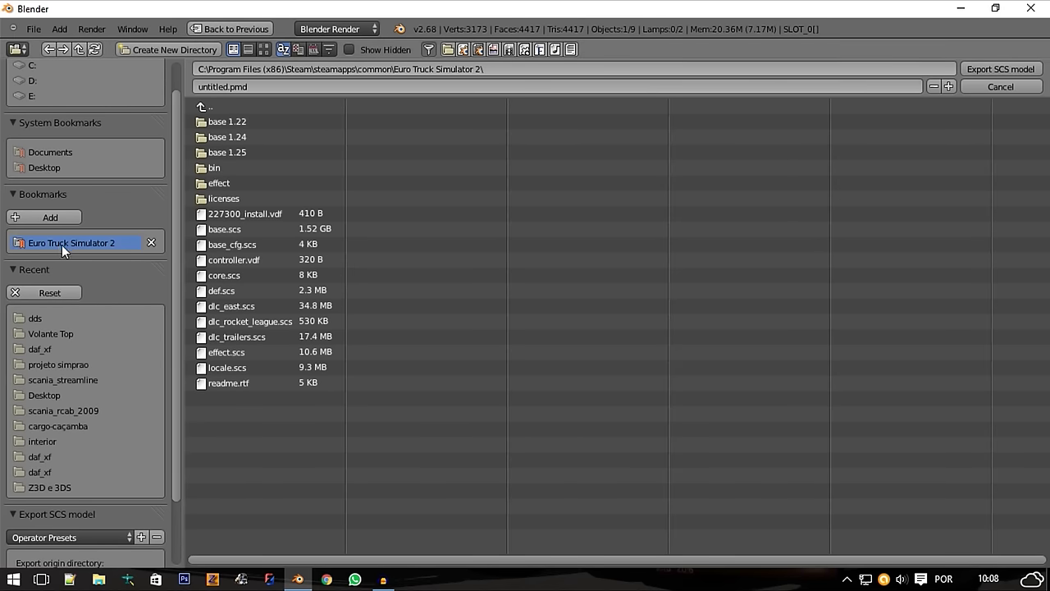
{"action": "left_click", "coordinate": [244, 153]}
{"action": "left_click", "coordinate": [238, 398]}
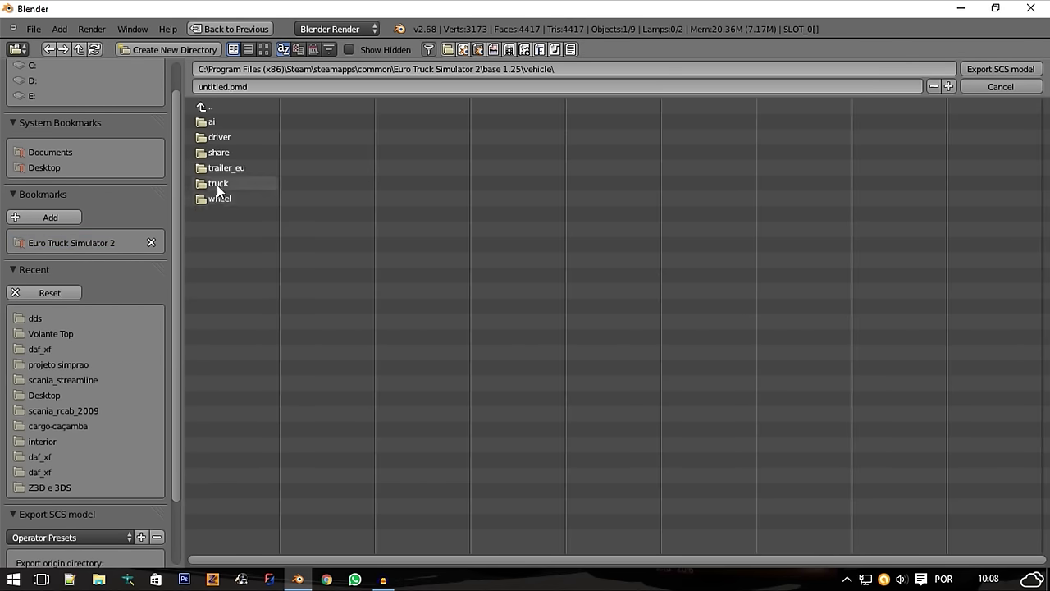
{"action": "left_click", "coordinate": [216, 184]}
{"action": "left_click", "coordinate": [218, 306]}
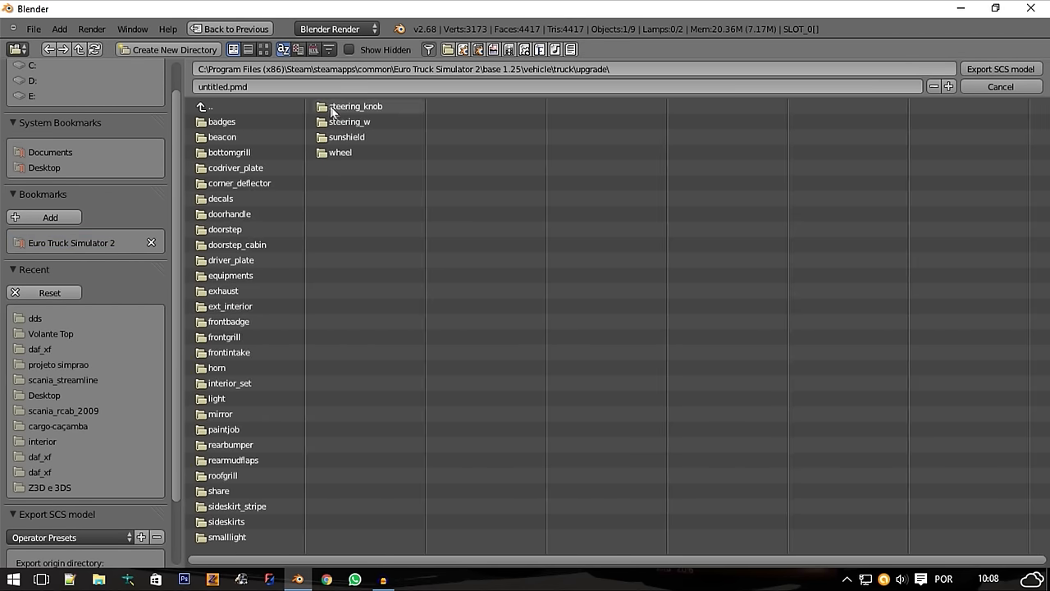
{"action": "left_click", "coordinate": [348, 121]}
{"action": "left_click", "coordinate": [250, 121]}
{"action": "left_click", "coordinate": [679, 69]}
{"action": "left_click_drag", "start_coordinate": [679, 68], "coordinate": [581, 84]}
{"action": "key", "text": "ctrl+c"}
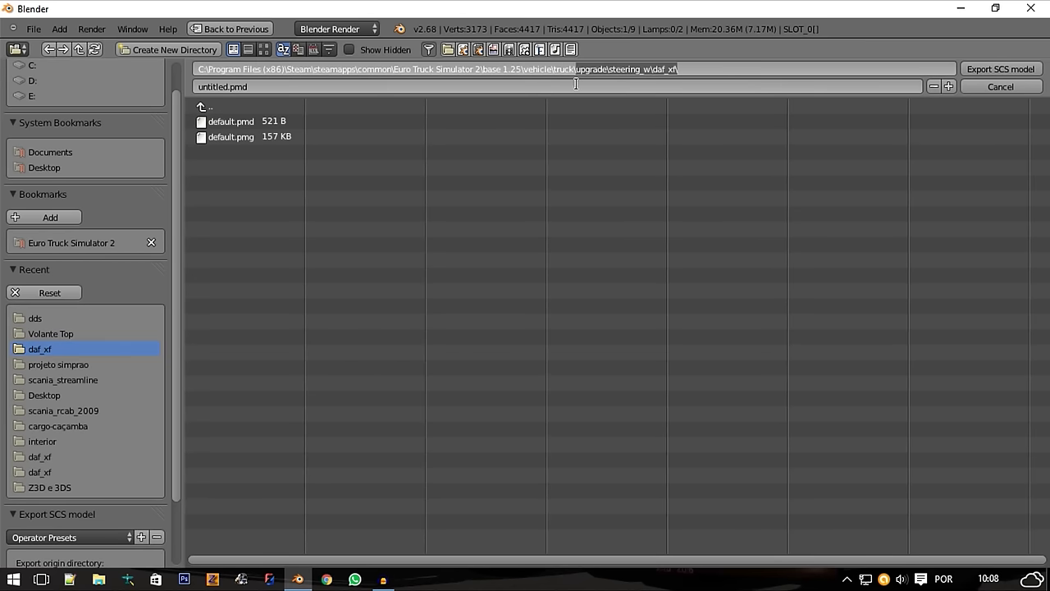
Target the Desktop volante folder and apply the saved SCS export preset
{"action": "left_click", "coordinate": [45, 168]}
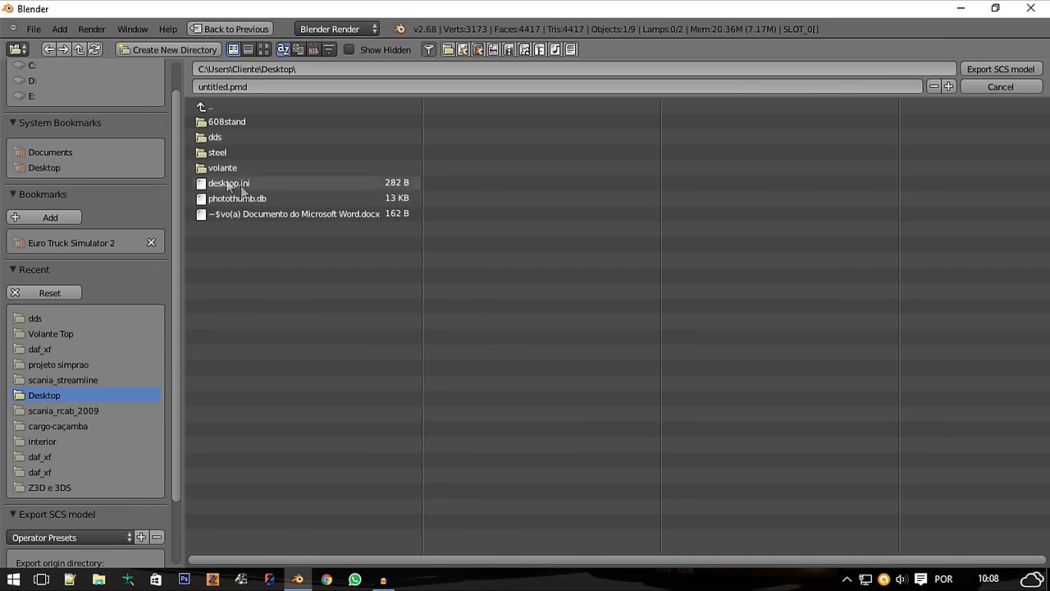
{"action": "left_click", "coordinate": [222, 167]}
{"action": "scroll", "coordinate": [185, 155], "scroll_direction": "down", "scroll_amount": 1}
{"action": "scroll", "coordinate": [94, 367], "scroll_direction": "down", "scroll_amount": 2}
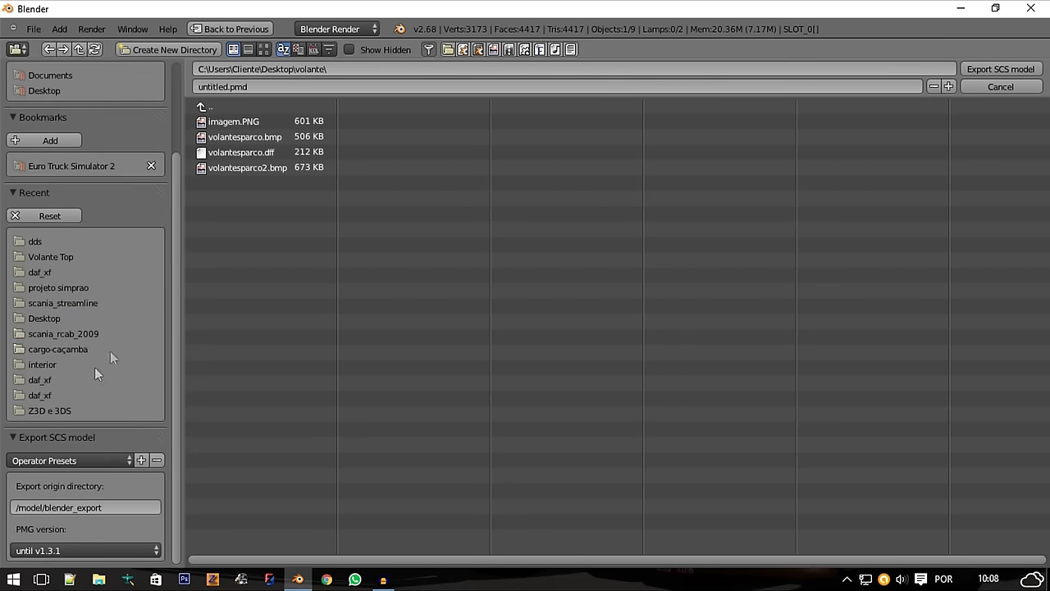
{"action": "left_click", "coordinate": [66, 437]}
{"action": "left_click", "coordinate": [57, 436]}
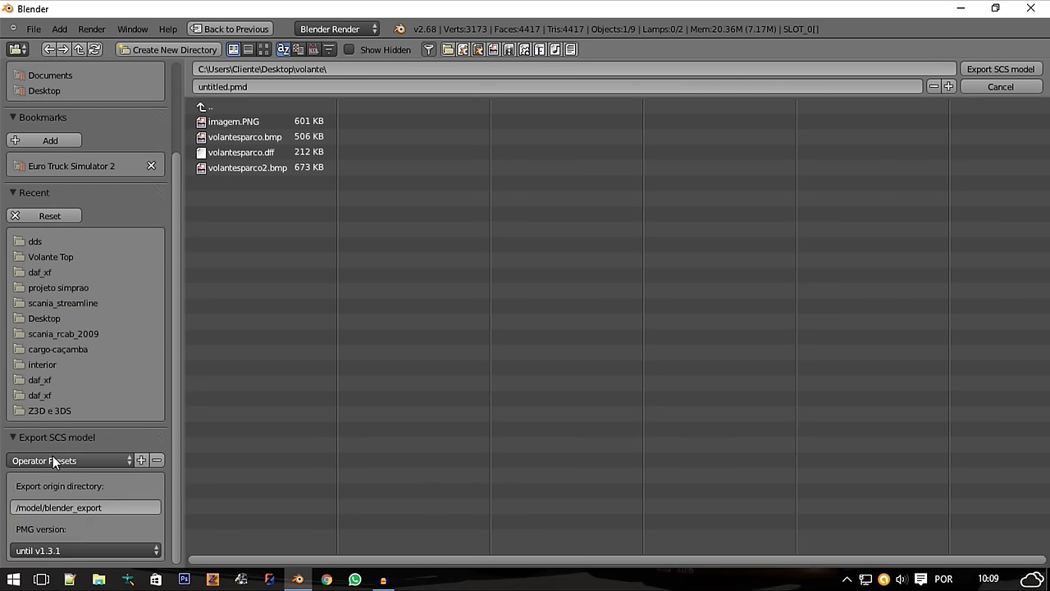
{"action": "left_click", "coordinate": [53, 457]}
{"action": "left_click", "coordinate": [61, 421]}
Set the export origin directory to the steering_w/daf_xf/ path, keeping PMG v1.4.x
{"action": "left_click", "coordinate": [119, 507]}
{"action": "left_click_drag", "start_coordinate": [92, 507], "coordinate": [72, 528]}
{"action": "key", "text": "BackSpace"}
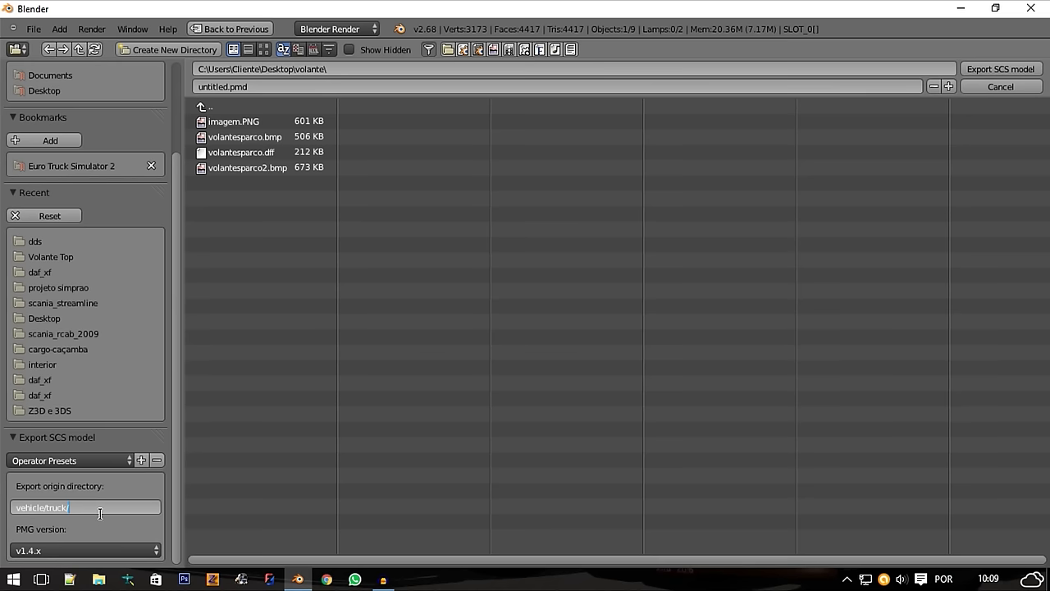
{"action": "key", "text": "ctrl+v"}
{"action": "key", "text": "BackSpace"}
{"action": "type", "text": "/"}
{"action": "left_click", "coordinate": [75, 545]}
{"action": "left_click", "coordinate": [41, 520]}
Run the SCS model export, check the export log in the system console, then minimize Blender
{"action": "left_click", "coordinate": [1000, 72]}
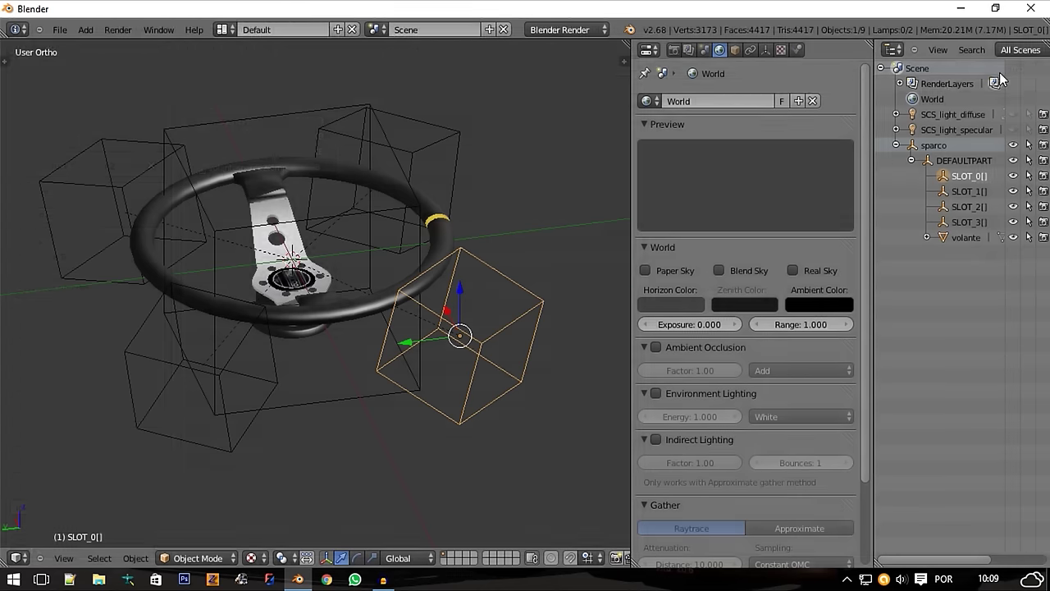
{"action": "mouse_move", "coordinate": [328, 247]}
{"action": "middle_mouse_down"}
{"action": "mouse_move", "coordinate": [375, 234]}
{"action": "mouse_move", "coordinate": [344, 246]}
{"action": "middle_mouse_up"}
{"action": "left_click", "coordinate": [158, 30]}
{"action": "left_click", "coordinate": [172, 117]}
{"action": "left_click", "coordinate": [164, 55]}
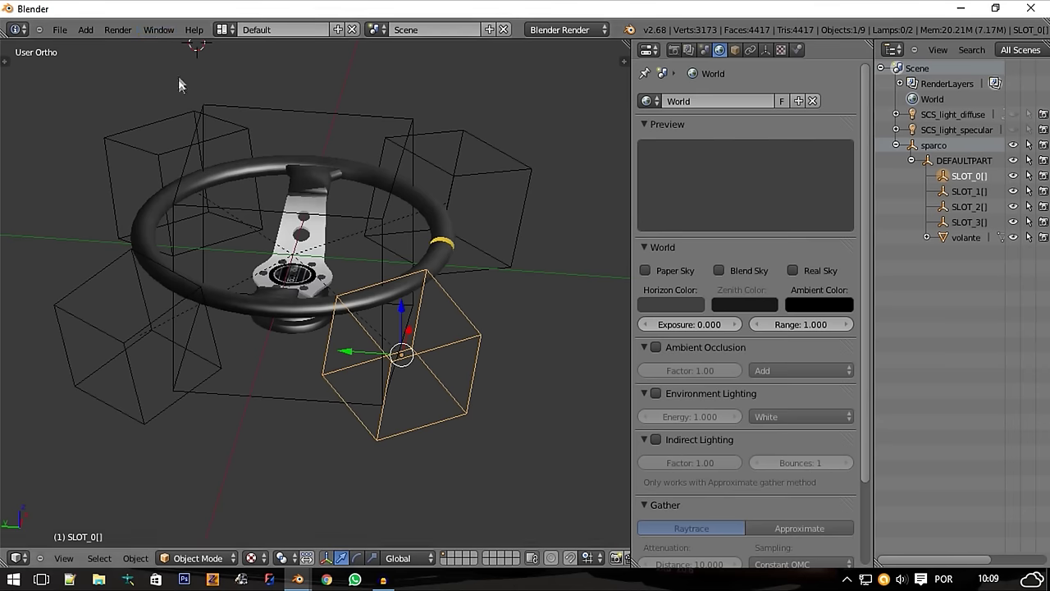
{"action": "left_click", "coordinate": [158, 30]}
{"action": "left_click", "coordinate": [176, 117]}
{"action": "left_click", "coordinate": [959, 9]}
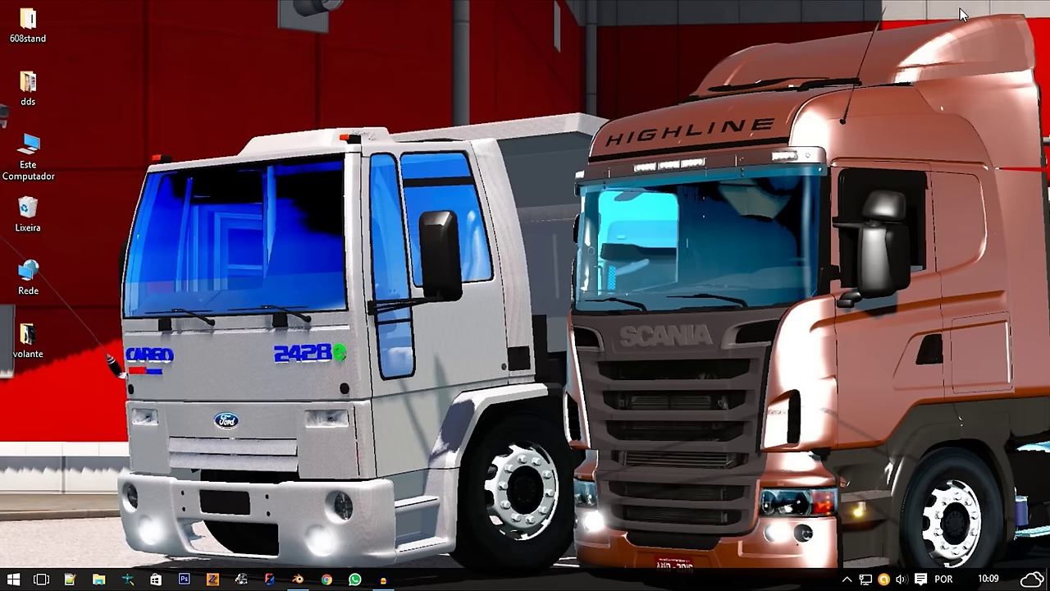
Move the imagem, volantesparco, volantesparco2 and dff files into vehicle\truck\upgrade\steering_w\daf_xf
{"action": "double_click", "coordinate": [33, 349]}
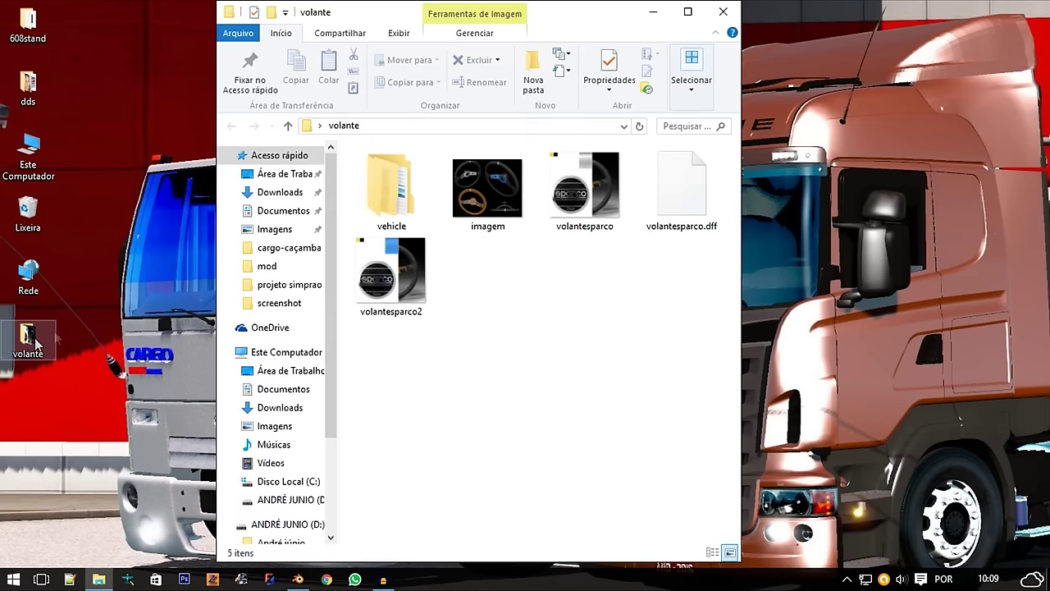
{"action": "mouse_move", "coordinate": [674, 348]}
{"action": "left_mouse_down"}
{"action": "mouse_move", "coordinate": [525, 145]}
{"action": "mouse_move", "coordinate": [479, 189]}
{"action": "left_mouse_up"}
{"action": "left_click_drag", "start_coordinate": [479, 320], "coordinate": [418, 263], "text": "ctrl"}
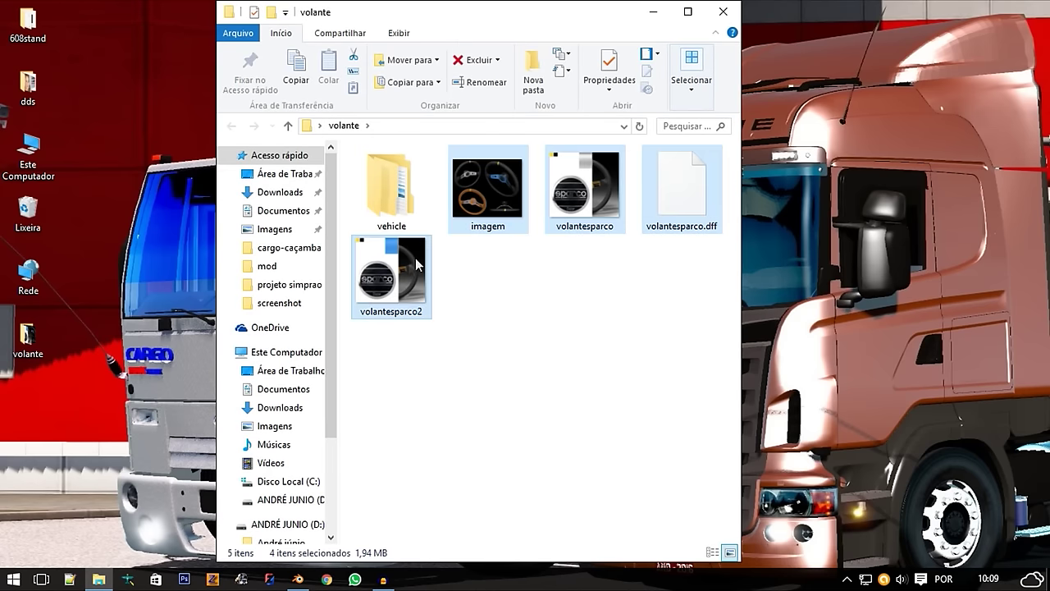
{"action": "double_click", "coordinate": [394, 205]}
{"action": "double_click", "coordinate": [402, 182]}
{"action": "double_click", "coordinate": [402, 182]}
{"action": "double_click", "coordinate": [402, 182]}
{"action": "double_click", "coordinate": [407, 176]}
{"action": "left_click_drag", "start_coordinate": [456, 263], "coordinate": [371, 239]}
{"action": "left_click", "coordinate": [343, 126]}
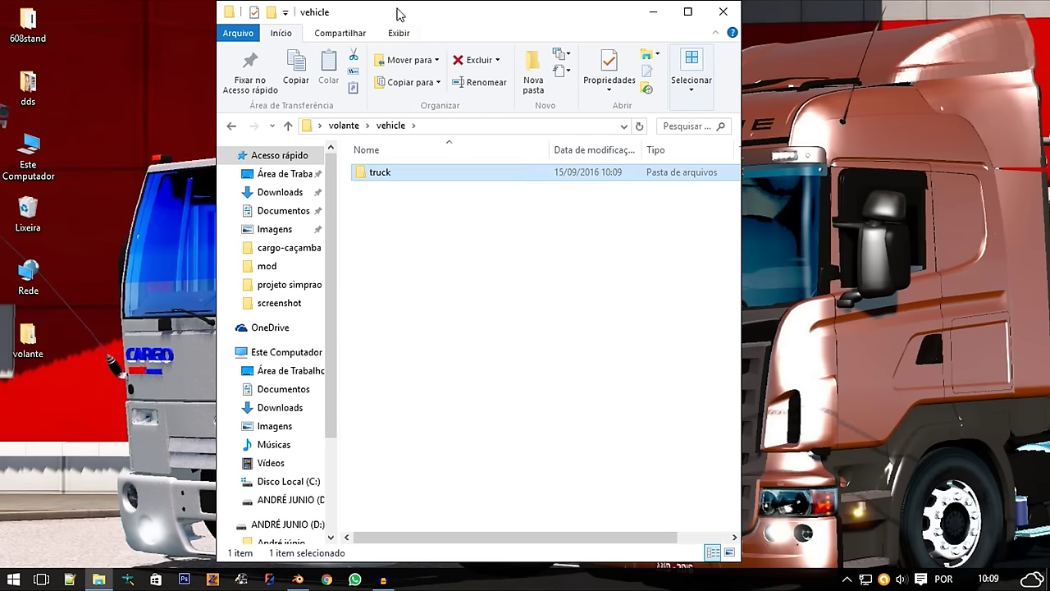
Snap Explorer to the right half and open cargocaçamba.scs from the mod folder
{"action": "left_click_drag", "start_coordinate": [397, 15], "coordinate": [1048, 14]}
{"action": "left_click", "coordinate": [653, 125]}
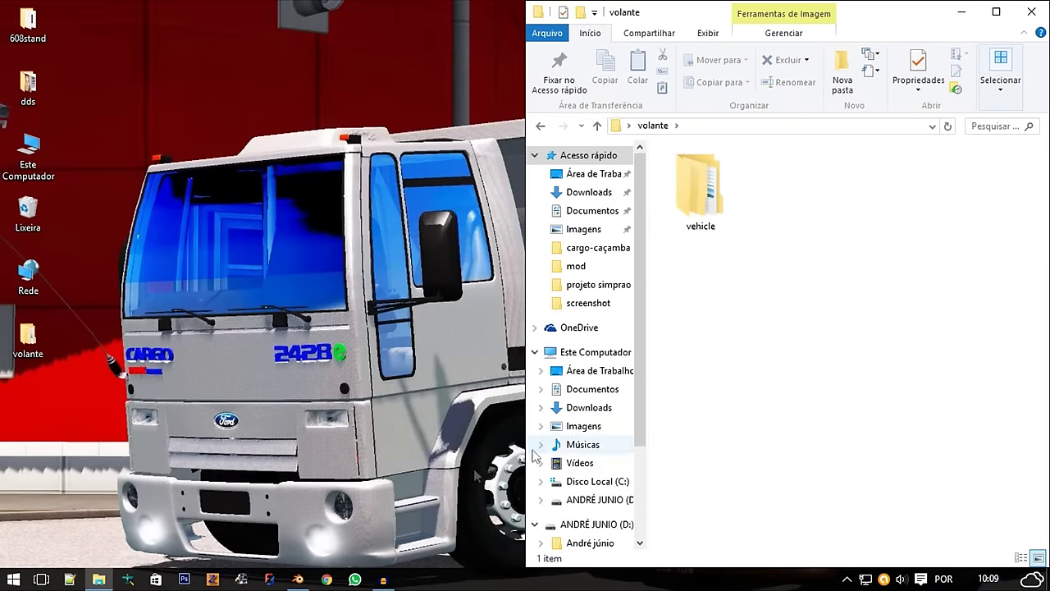
{"action": "left_click", "coordinate": [176, 440]}
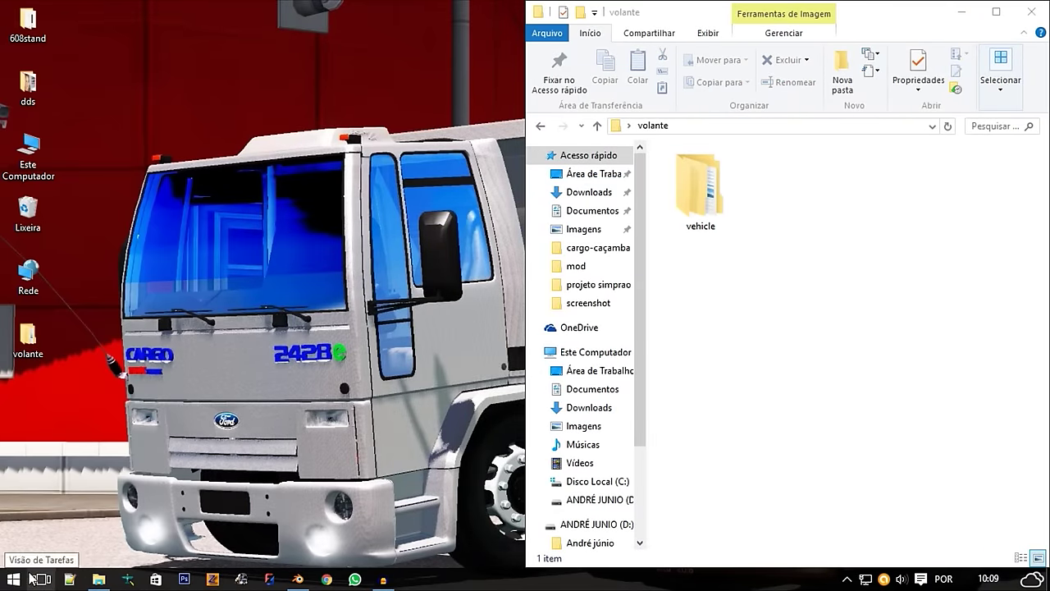
{"action": "left_click", "coordinate": [710, 349]}
{"action": "mouse_move", "coordinate": [588, 271]}
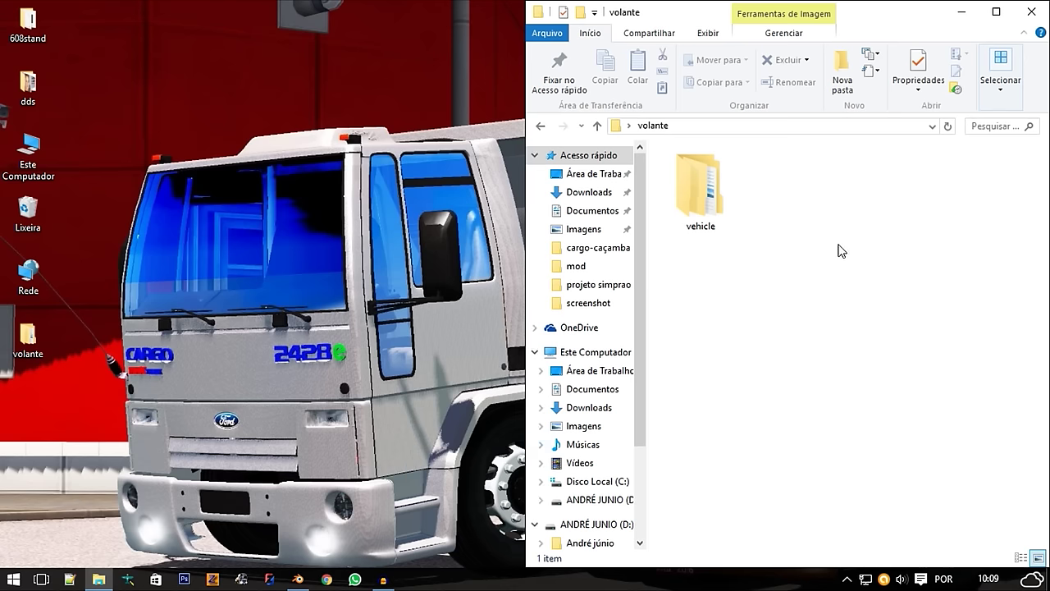
{"action": "left_click", "coordinate": [576, 266]}
{"action": "left_click", "coordinate": [735, 382]}
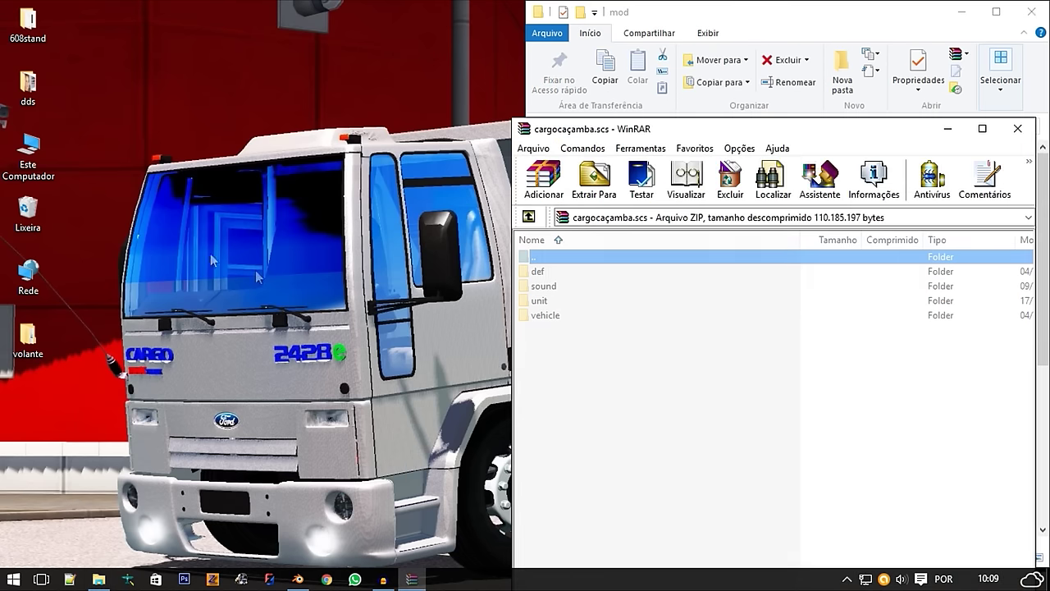
Snap WinRAR to the left half and browse the archive to vehicle\truck\upgrade\steering_w\daf_xf
{"action": "left_click_drag", "start_coordinate": [569, 130], "coordinate": [2, 238]}
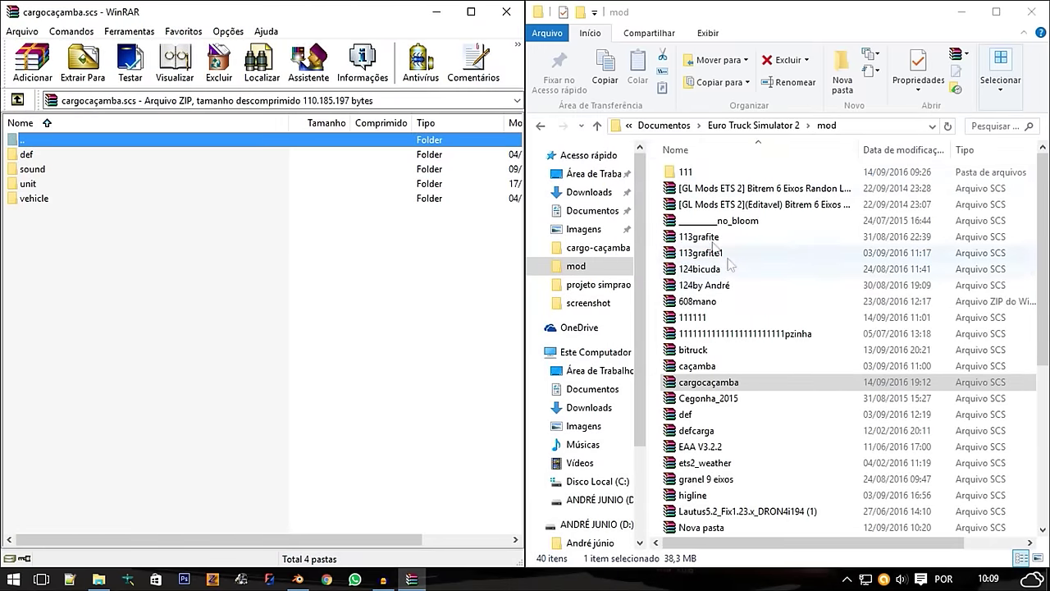
{"action": "key", "text": "alt+Left"}
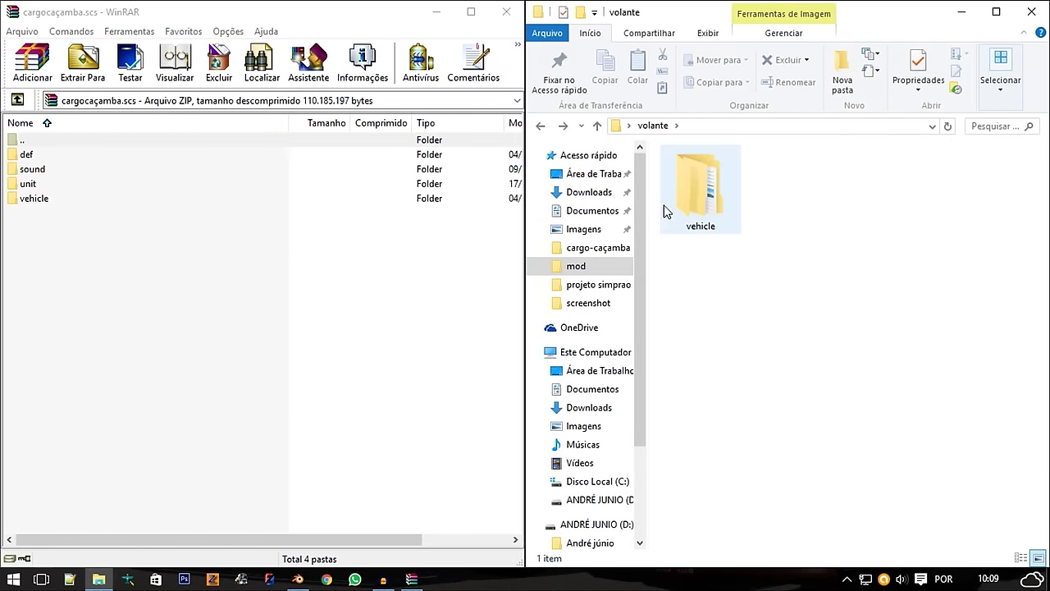
{"action": "double_click", "coordinate": [86, 198]}
{"action": "double_click", "coordinate": [41, 155]}
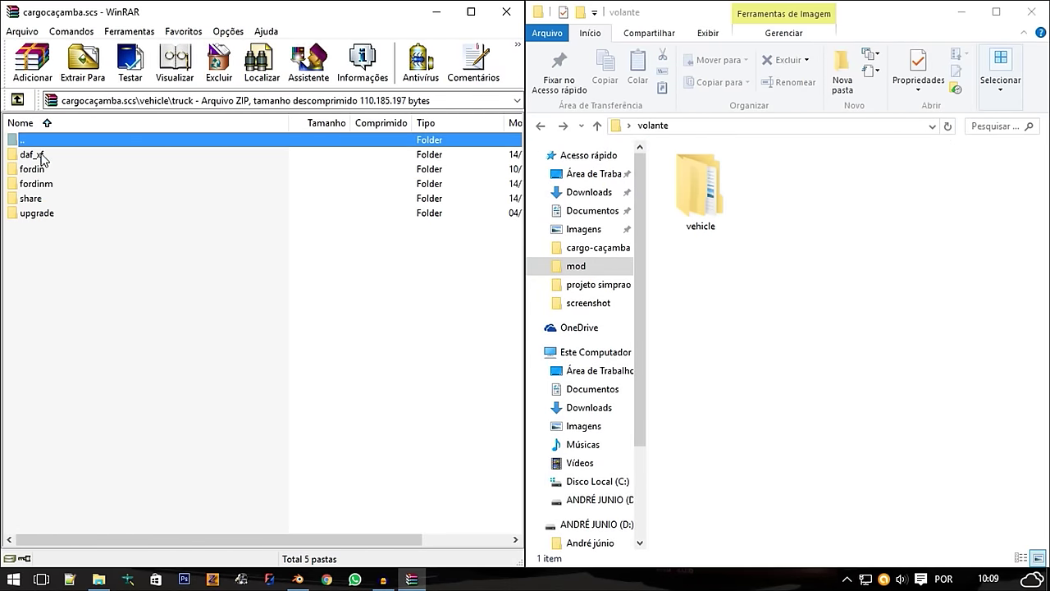
{"action": "left_click", "coordinate": [48, 217]}
{"action": "double_click", "coordinate": [37, 213]}
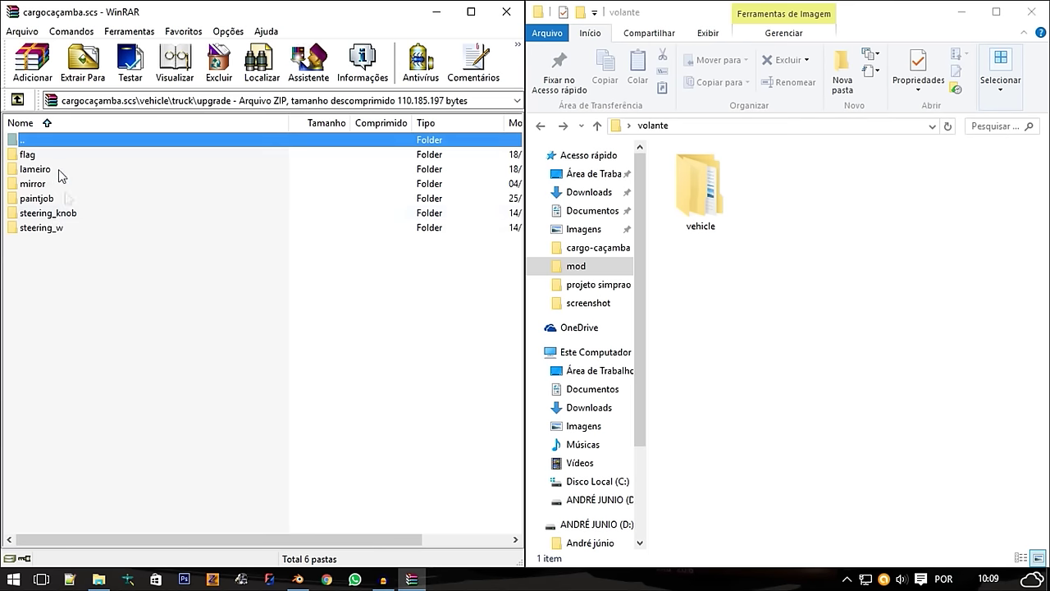
{"action": "double_click", "coordinate": [50, 229]}
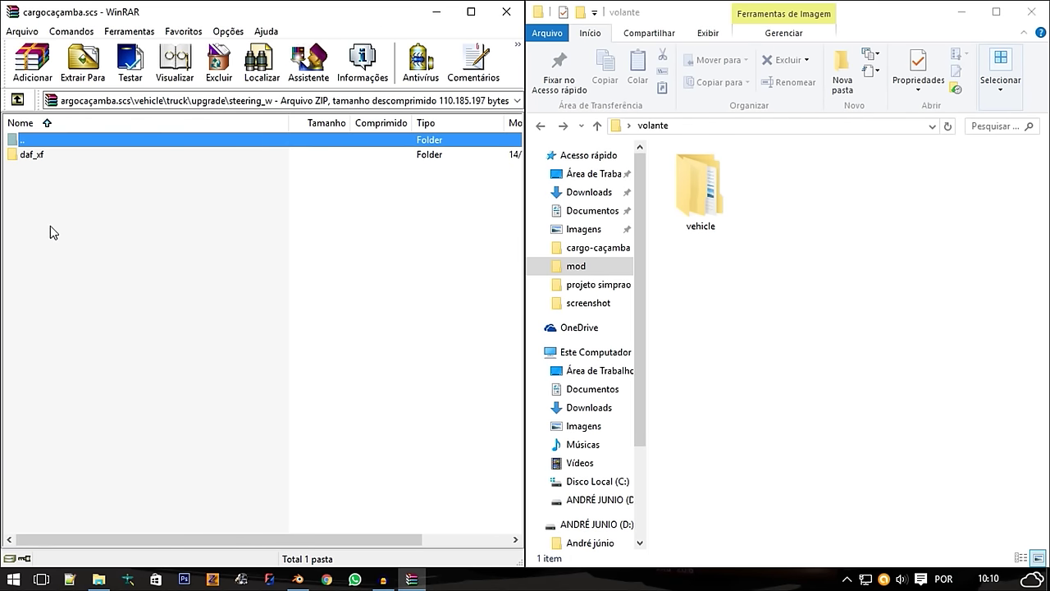
{"action": "double_click", "coordinate": [49, 156]}
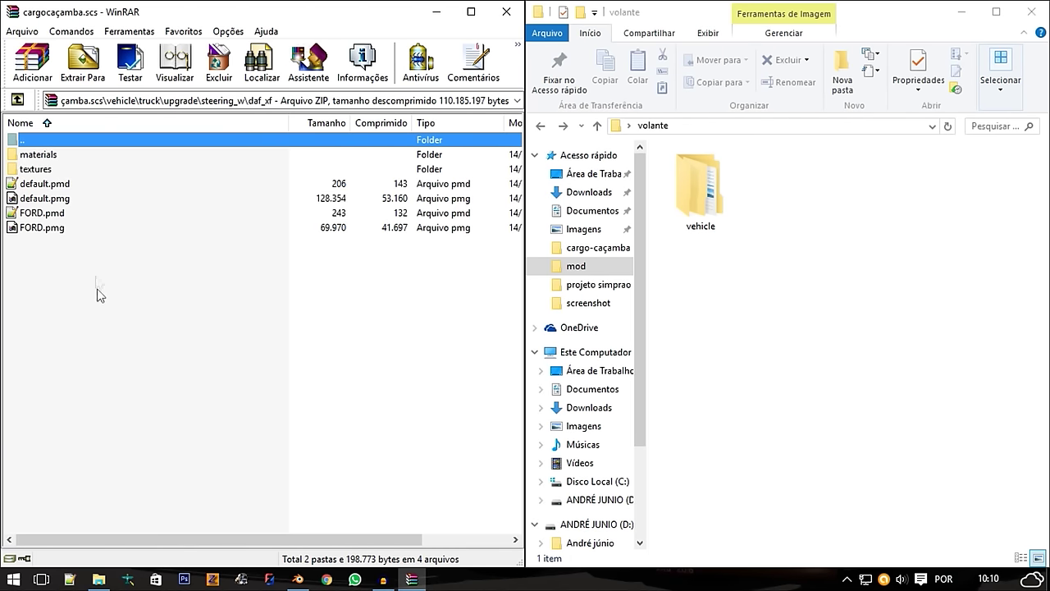
{"action": "left_click_drag", "start_coordinate": [96, 293], "coordinate": [94, 194]}
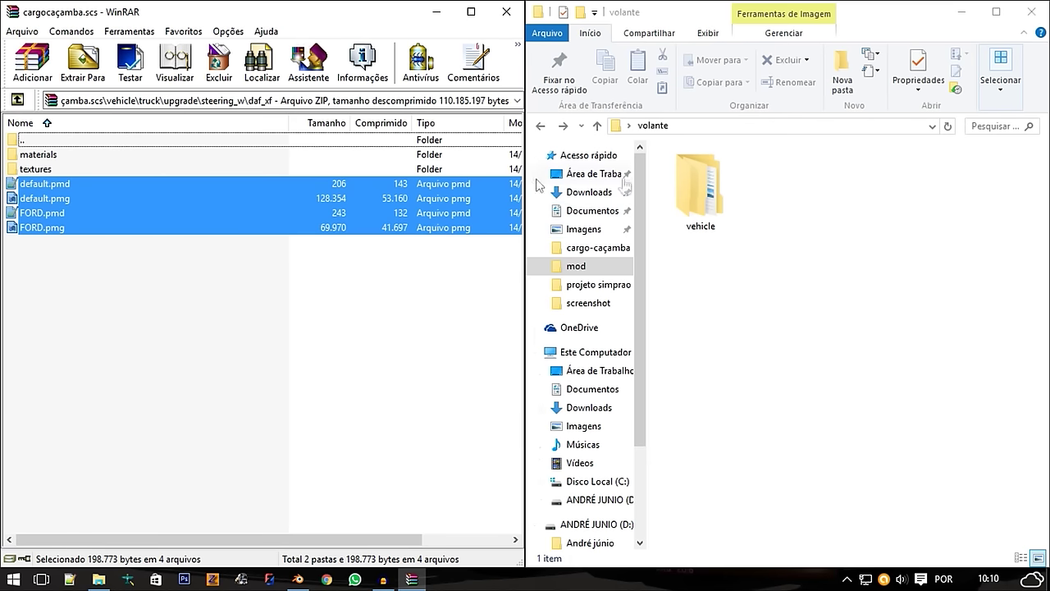
Add sparco.pmd and sparco.pmg from the local daf_xf folder into the archive
{"action": "double_click", "coordinate": [699, 190]}
{"action": "double_click", "coordinate": [689, 171]}
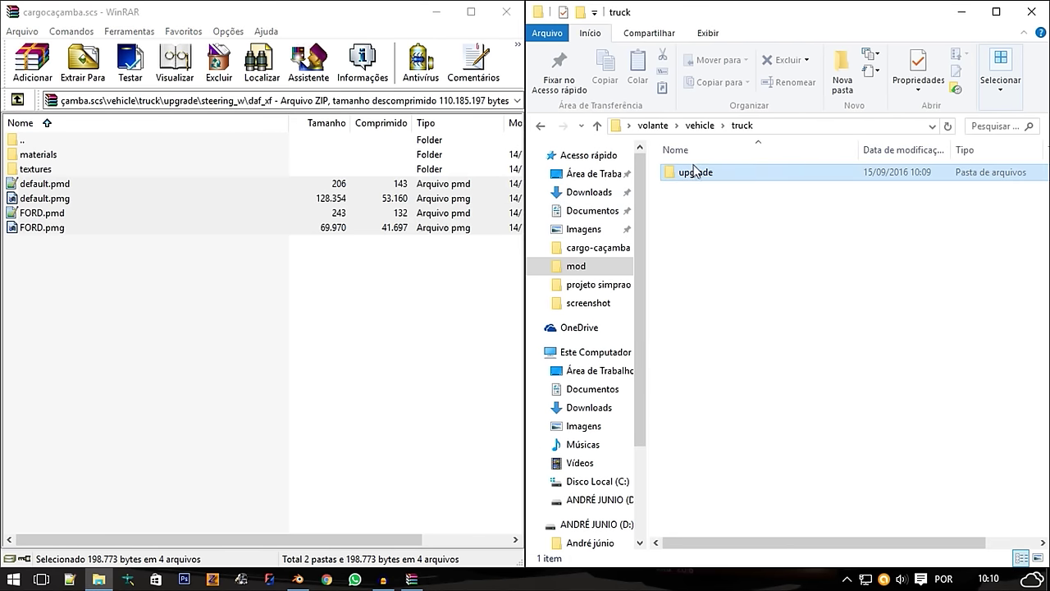
{"action": "double_click", "coordinate": [694, 172]}
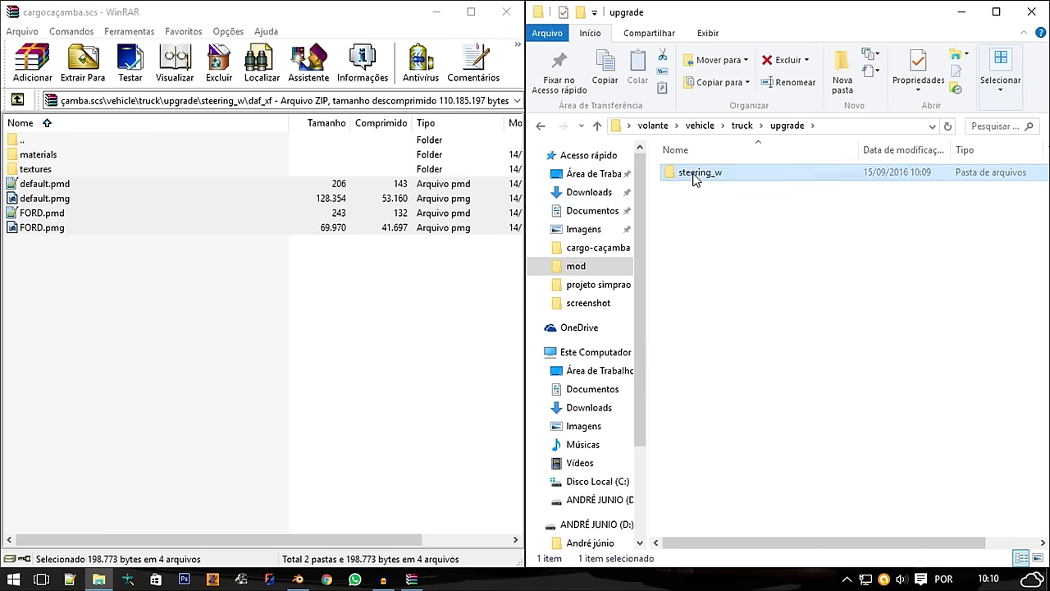
{"action": "double_click", "coordinate": [694, 176]}
{"action": "double_click", "coordinate": [728, 174]}
{"action": "mouse_move", "coordinate": [733, 348]}
{"action": "left_mouse_down"}
{"action": "mouse_move", "coordinate": [680, 190]}
{"action": "mouse_move", "coordinate": [655, 250]}
{"action": "mouse_move", "coordinate": [271, 328]}
{"action": "left_mouse_up"}
{"action": "left_click", "coordinate": [283, 418]}
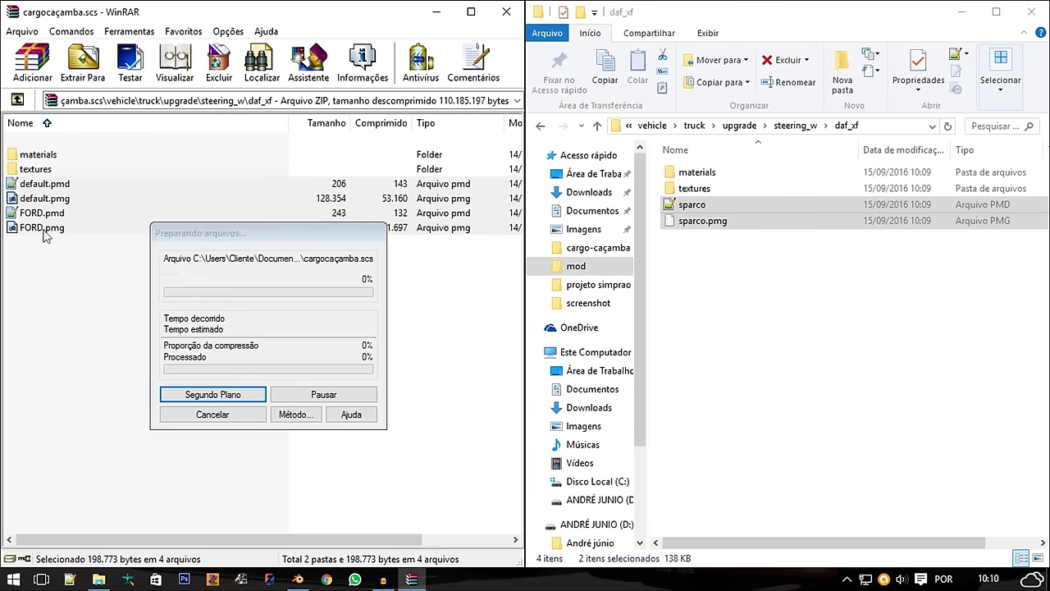
Add the two volantesparco textures into the archive's textures folder
{"action": "double_click", "coordinate": [24, 171]}
{"action": "double_click", "coordinate": [694, 188]}
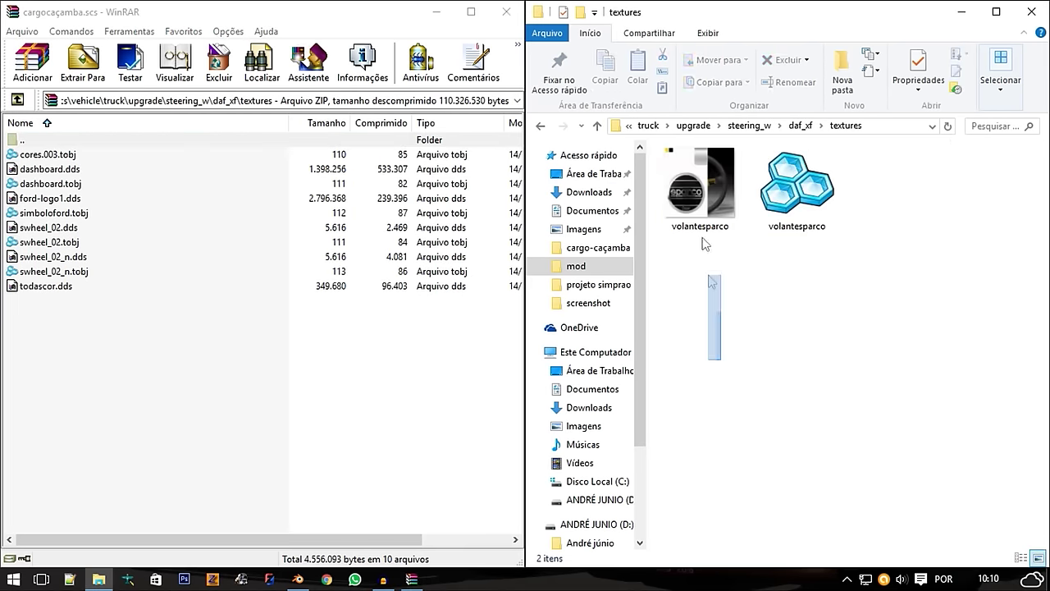
{"action": "mouse_move", "coordinate": [899, 330]}
{"action": "left_mouse_down"}
{"action": "mouse_move", "coordinate": [671, 198]}
{"action": "mouse_move", "coordinate": [251, 438]}
{"action": "left_mouse_up"}
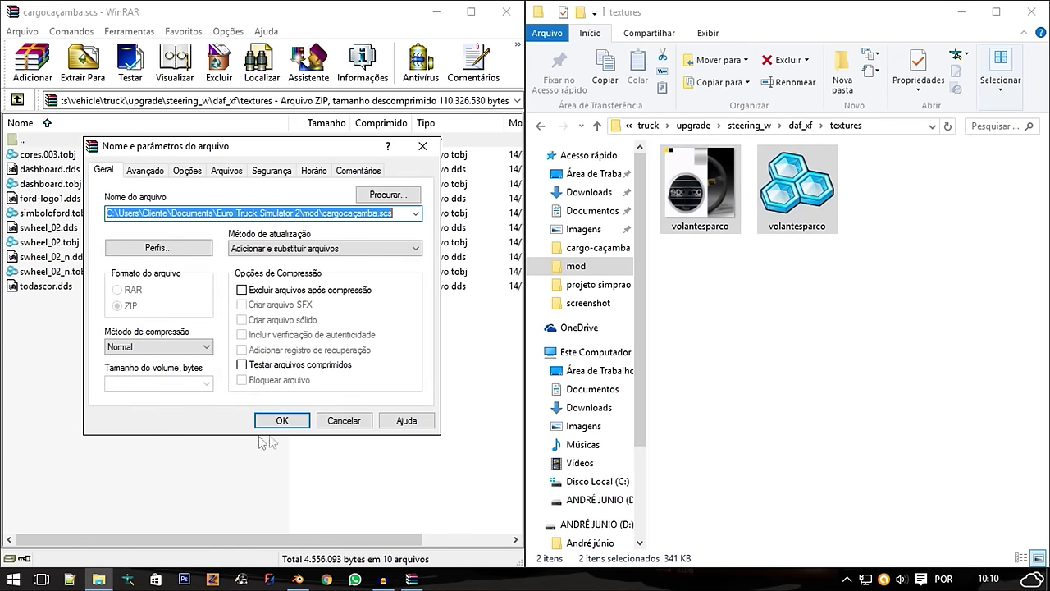
{"action": "left_click", "coordinate": [282, 420]}
Add volantesparco.mat to the archive's materials folder and return toward the archive root
{"action": "double_click", "coordinate": [26, 141]}
{"action": "double_click", "coordinate": [33, 154]}
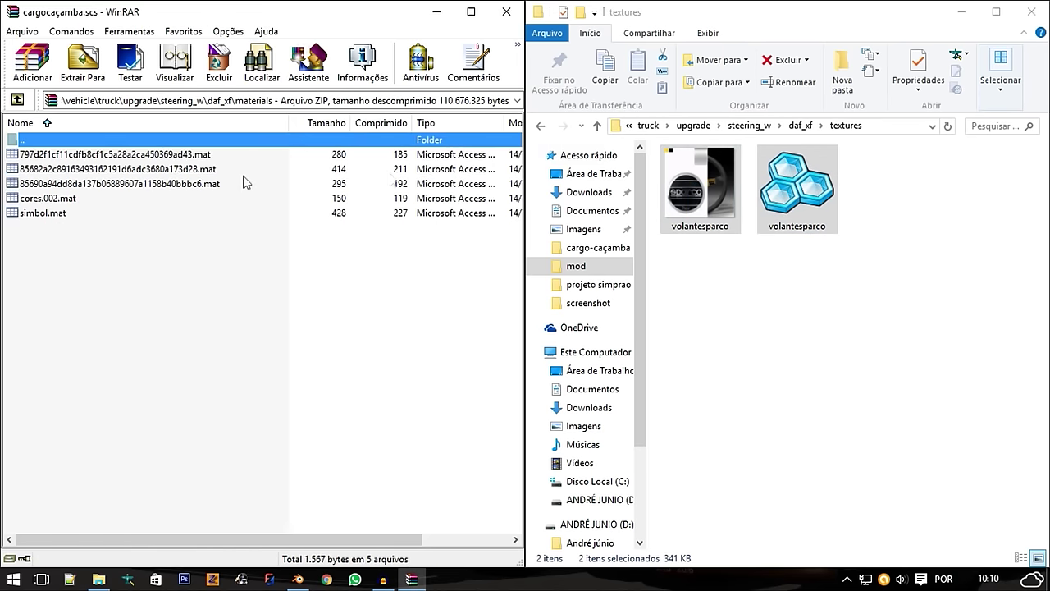
{"action": "left_click", "coordinate": [799, 125]}
{"action": "double_click", "coordinate": [697, 169]}
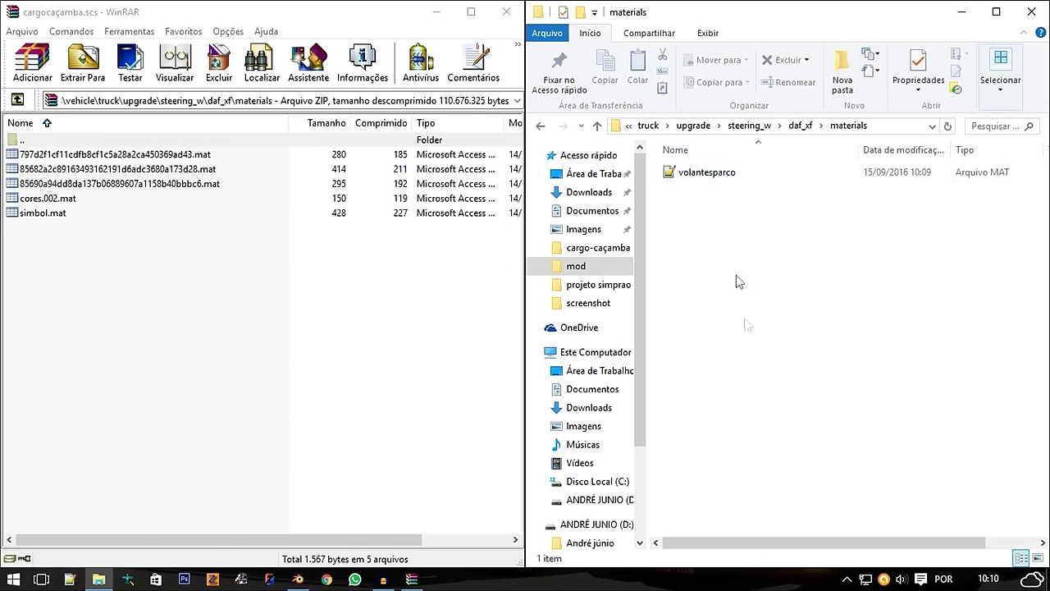
{"action": "left_click_drag", "start_coordinate": [744, 338], "coordinate": [704, 168]}
{"action": "left_click_drag", "start_coordinate": [310, 435], "coordinate": [309, 433]}
{"action": "key", "text": "Return"}
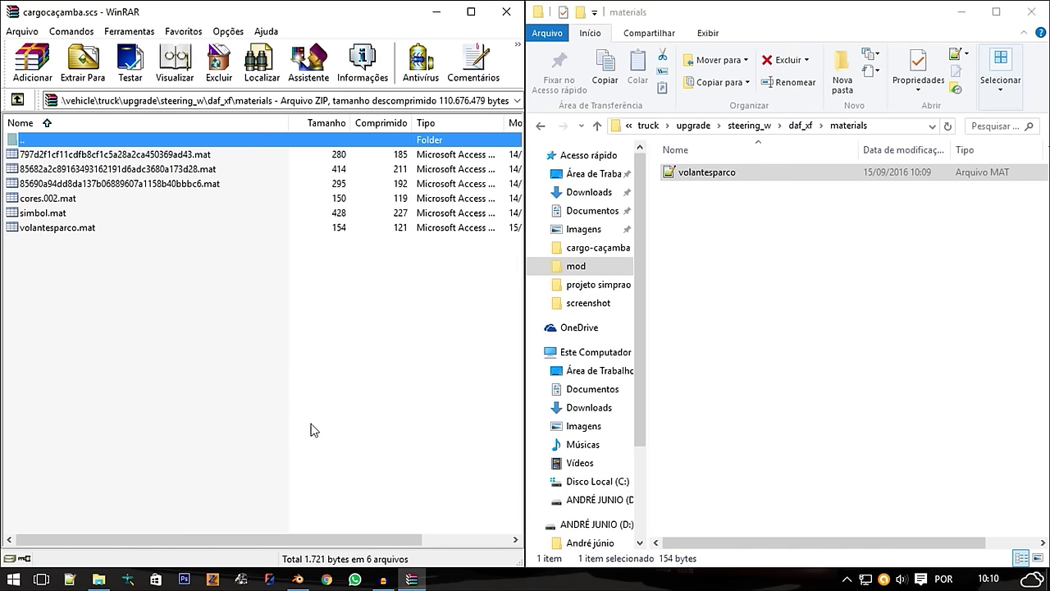
{"action": "double_click", "coordinate": [162, 141]}
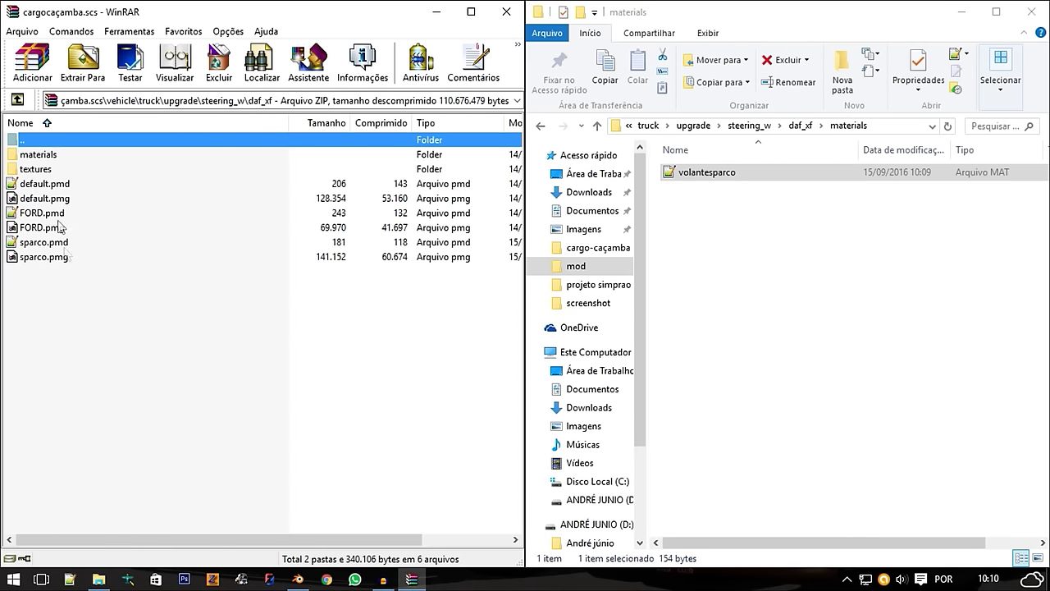
{"action": "double_click", "coordinate": [31, 141]}
{"action": "double_click", "coordinate": [30, 141]}
Browse the archive to def\vehicle\truck\daf.xf\accessory
{"action": "double_click", "coordinate": [30, 141]}
{"action": "double_click", "coordinate": [30, 141]}
{"action": "double_click", "coordinate": [30, 141]}
{"action": "left_click", "coordinate": [37, 141]}
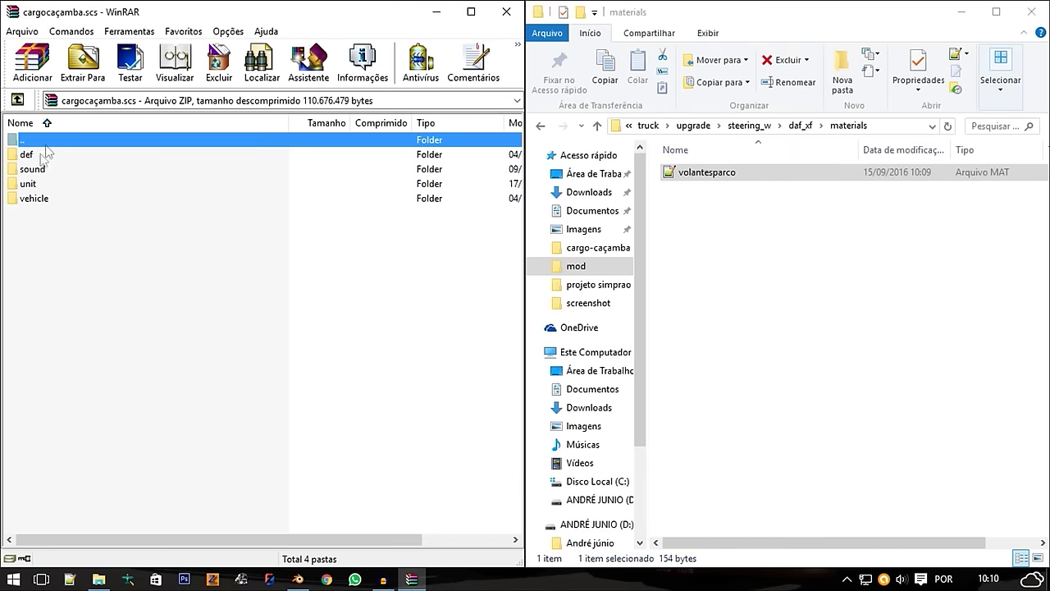
{"action": "double_click", "coordinate": [27, 155]}
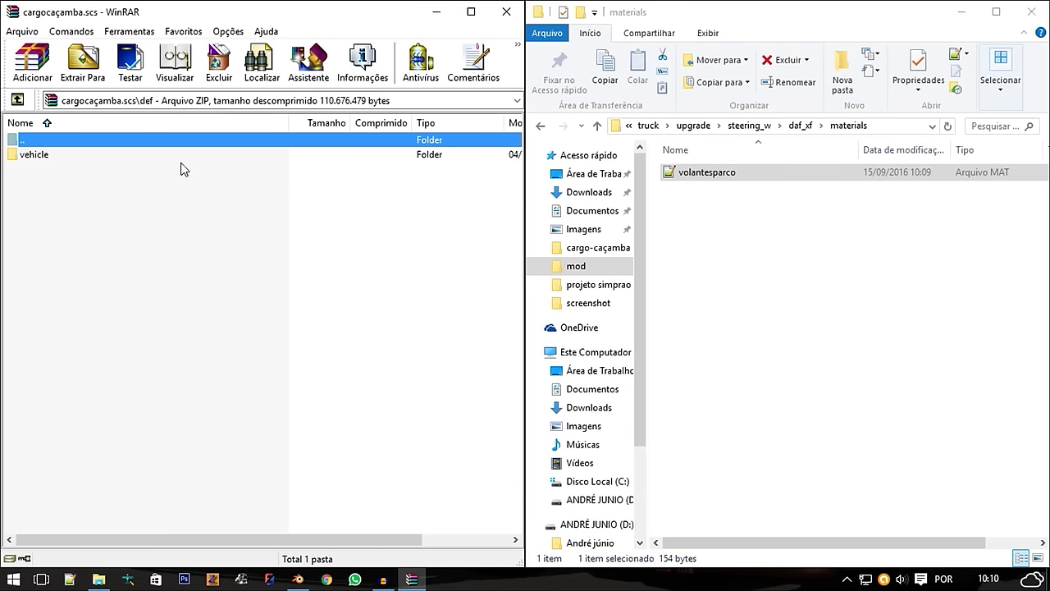
{"action": "double_click", "coordinate": [33, 143]}
{"action": "double_click", "coordinate": [32, 154]}
{"action": "double_click", "coordinate": [90, 155]}
{"action": "double_click", "coordinate": [84, 155]}
{"action": "double_click", "coordinate": [85, 156]}
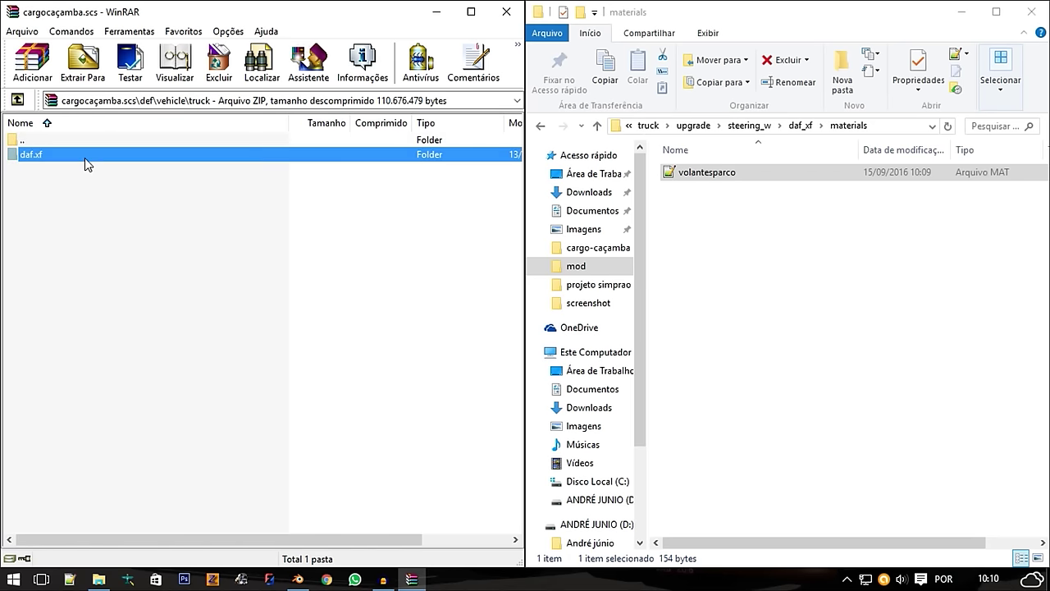
{"action": "left_click", "coordinate": [54, 156]}
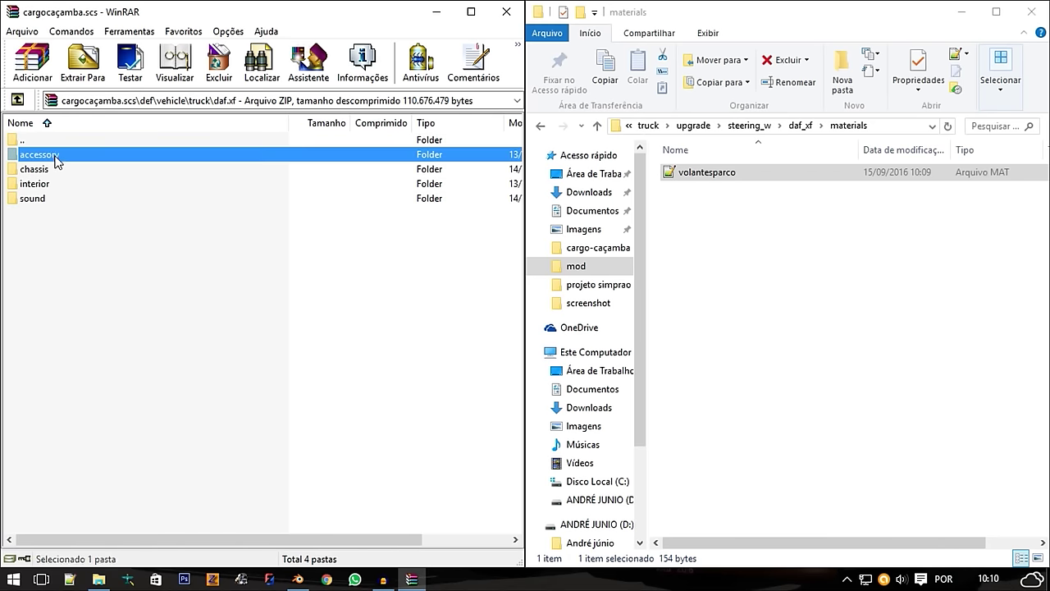
{"action": "double_click", "coordinate": [52, 156]}
Open the steering_w folder and copy standard.sii out to the local folder
{"action": "left_click", "coordinate": [26, 172]}
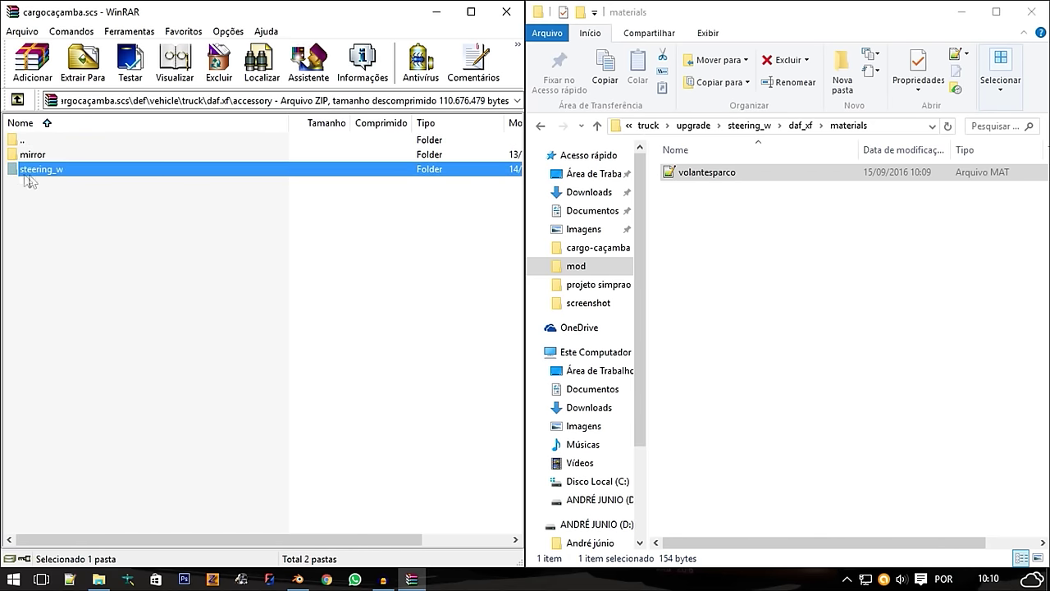
{"action": "right_click", "coordinate": [30, 174]}
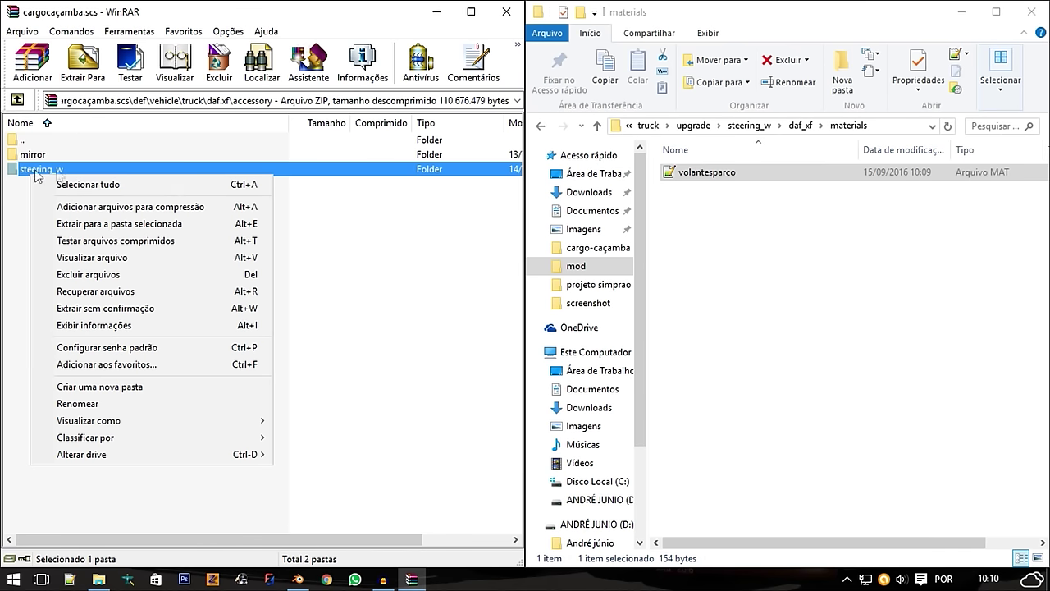
{"action": "left_click", "coordinate": [37, 171]}
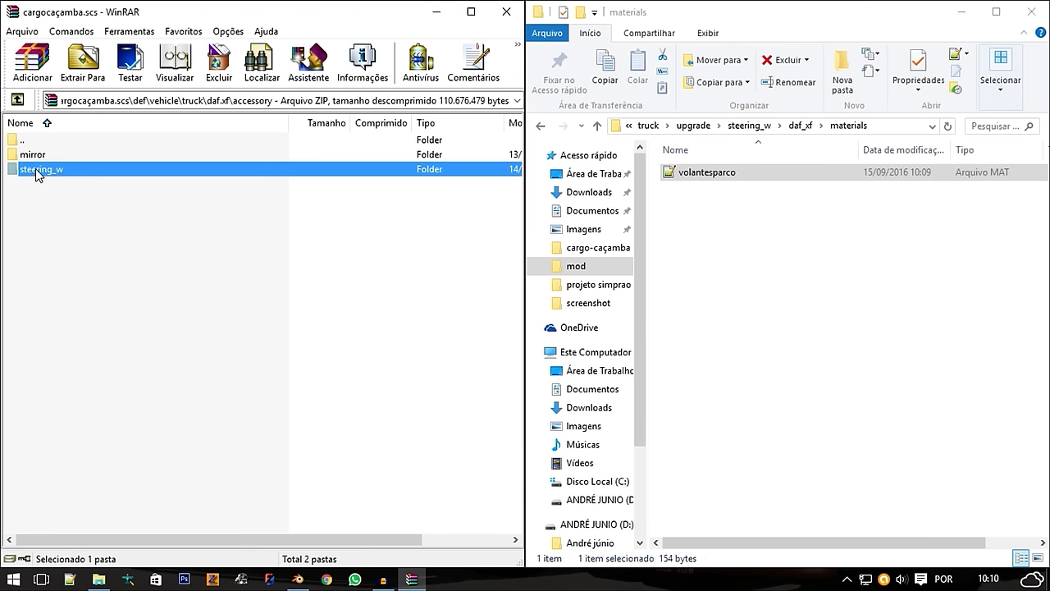
{"action": "double_click", "coordinate": [37, 170]}
{"action": "left_click_drag", "start_coordinate": [252, 289], "coordinate": [90, 239]}
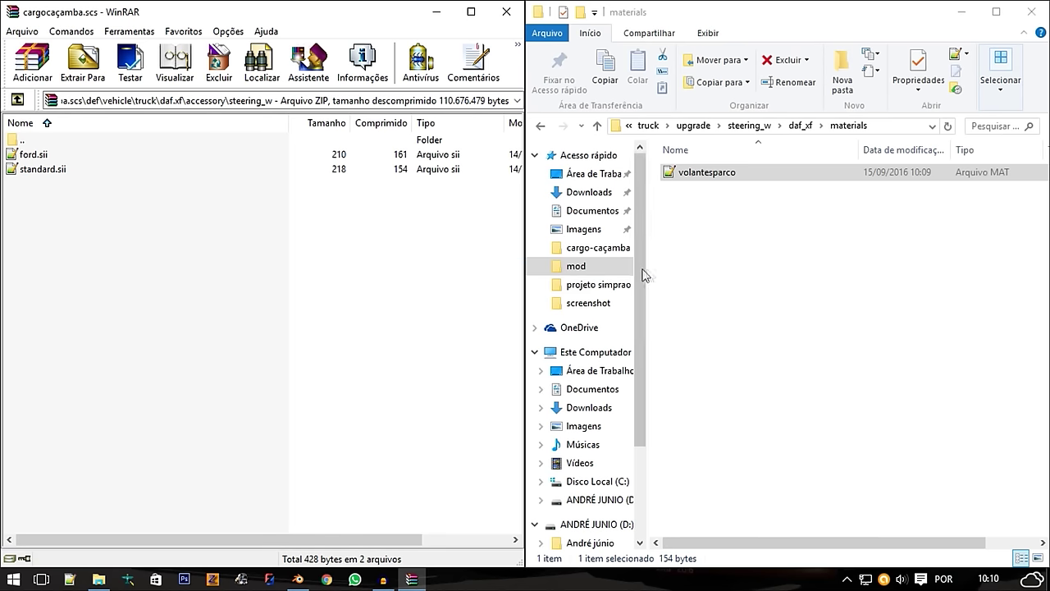
{"action": "left_click_drag", "start_coordinate": [214, 283], "coordinate": [18, 172]}
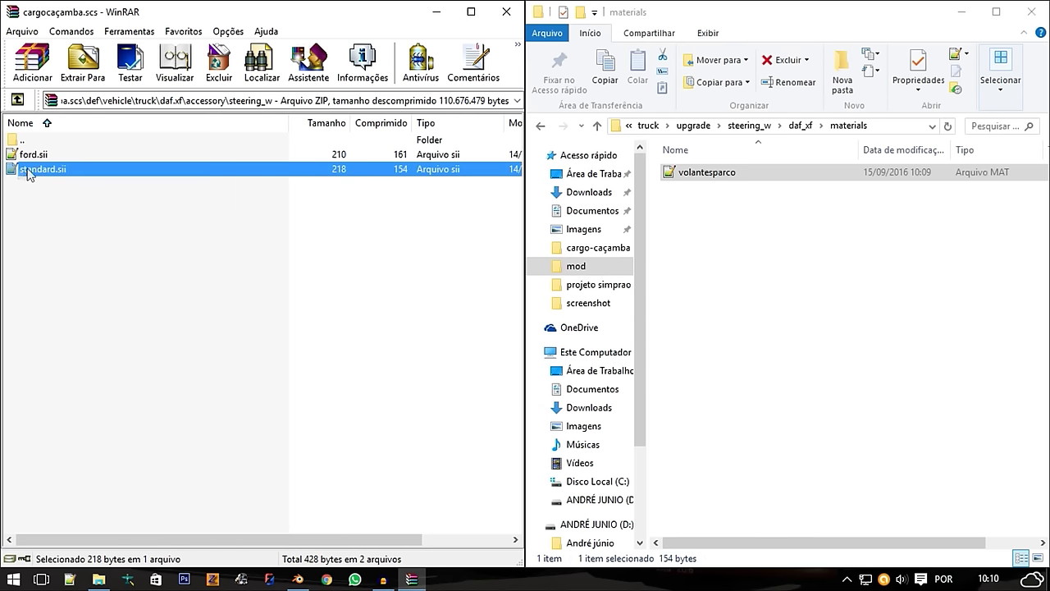
{"action": "left_click", "coordinate": [69, 196]}
{"action": "left_click", "coordinate": [32, 175]}
{"action": "left_click_drag", "start_coordinate": [54, 177], "coordinate": [134, 182]}
{"action": "left_click_drag", "start_coordinate": [701, 249], "coordinate": [696, 236]}
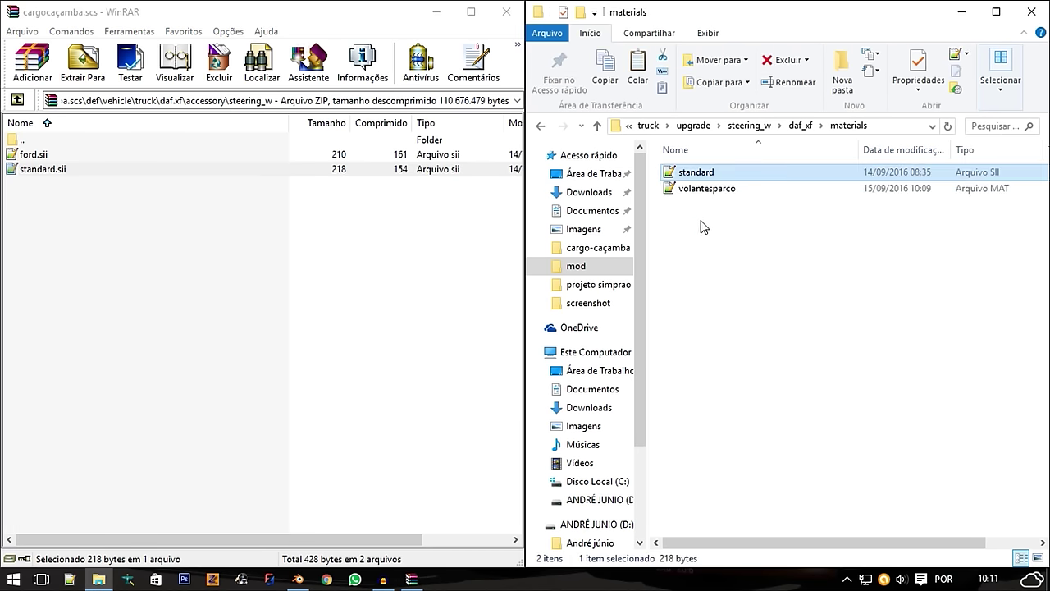
Rename the local standard.sii copy to sparco.sii
{"action": "right_click", "coordinate": [703, 191]}
{"action": "left_click", "coordinate": [696, 172]}
{"action": "double_click", "coordinate": [693, 171]}
{"action": "right_click", "coordinate": [693, 171]}
{"action": "left_click", "coordinate": [751, 487]}
{"action": "type", "text": "s"}
{"action": "key", "text": "Return"}
Add sparco.sii into the archive's steering_w folder and delete the local copy
{"action": "left_click_drag", "start_coordinate": [692, 172], "coordinate": [157, 410]}
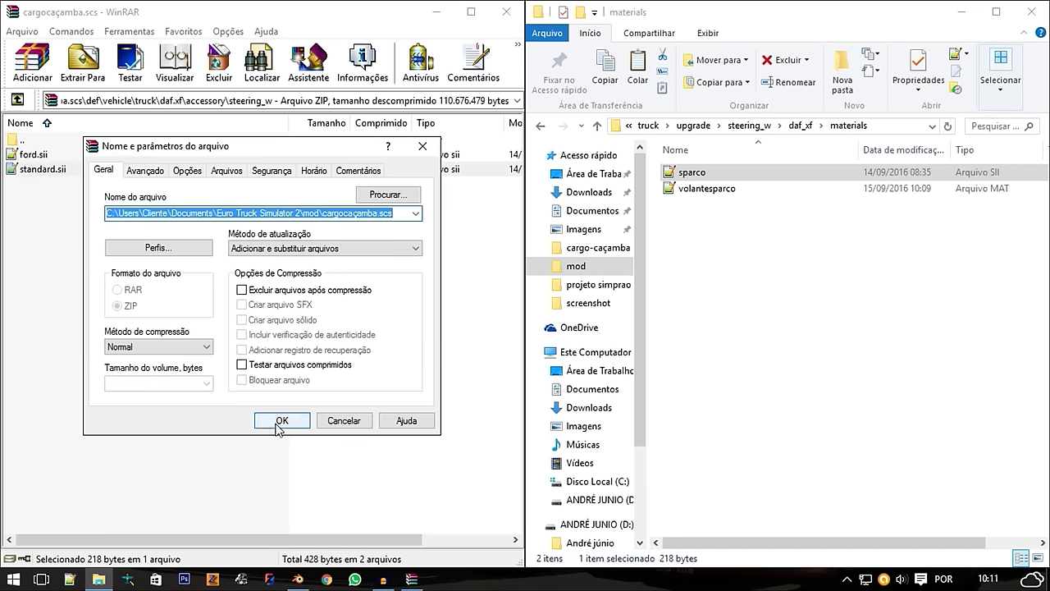
{"action": "left_click", "coordinate": [281, 419]}
{"action": "left_click", "coordinate": [701, 178]}
{"action": "key", "text": "Delete"}
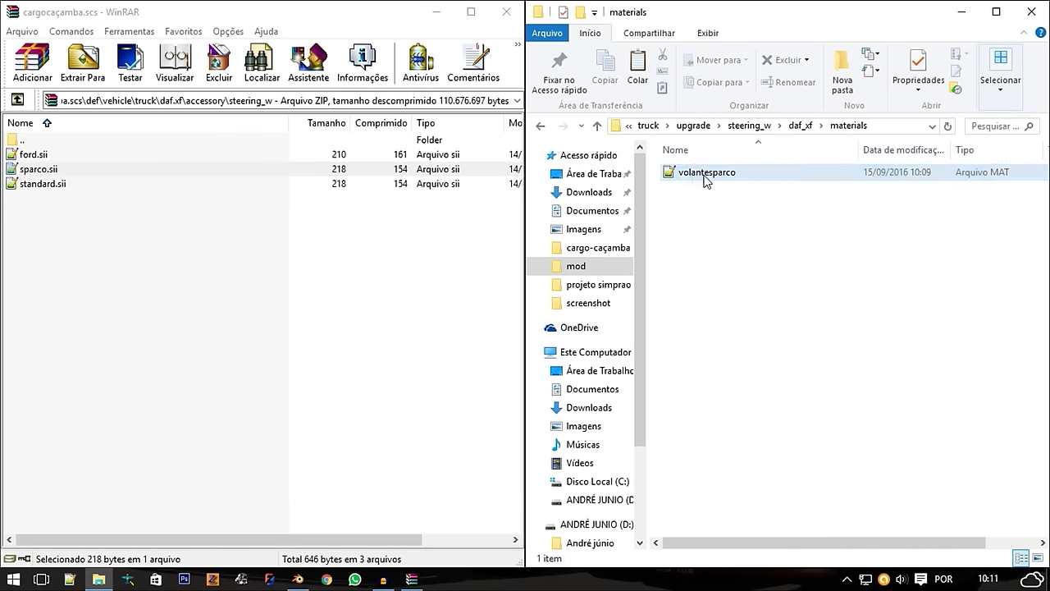
{"action": "left_click", "coordinate": [51, 174]}
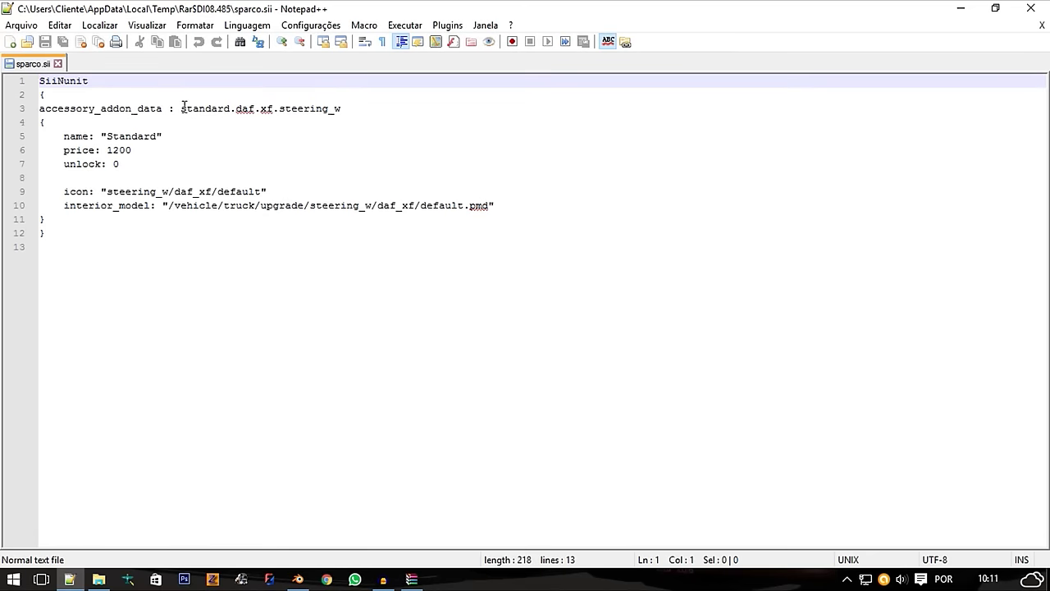
Rename 'standard' to 'sparco' in sparco.sii and adjust the display name, price and icon lines
{"action": "left_click_drag", "start_coordinate": [184, 108], "coordinate": [235, 113]}
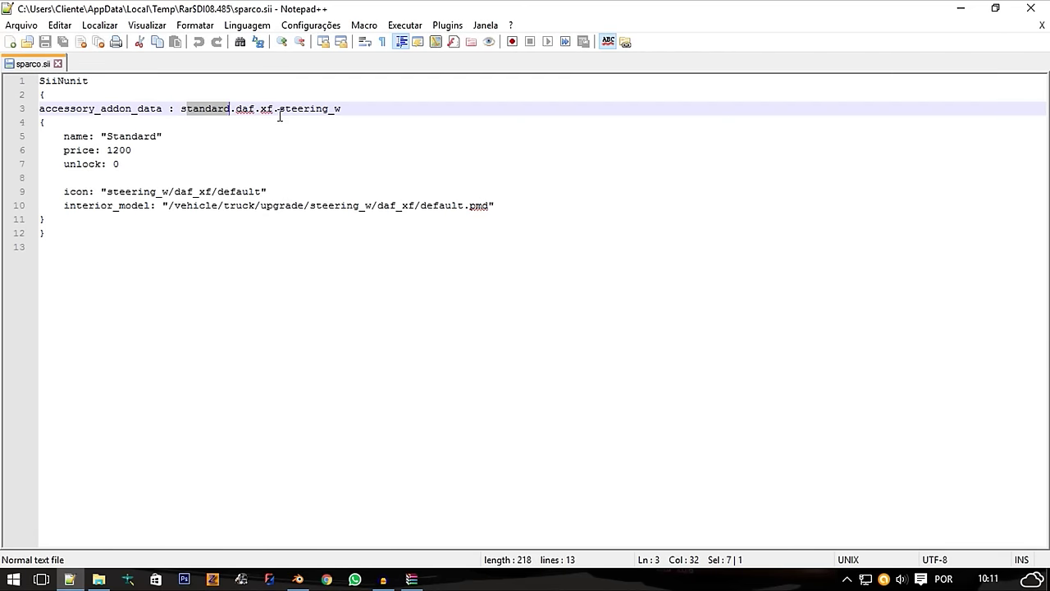
{"action": "type", "text": "sparco"}
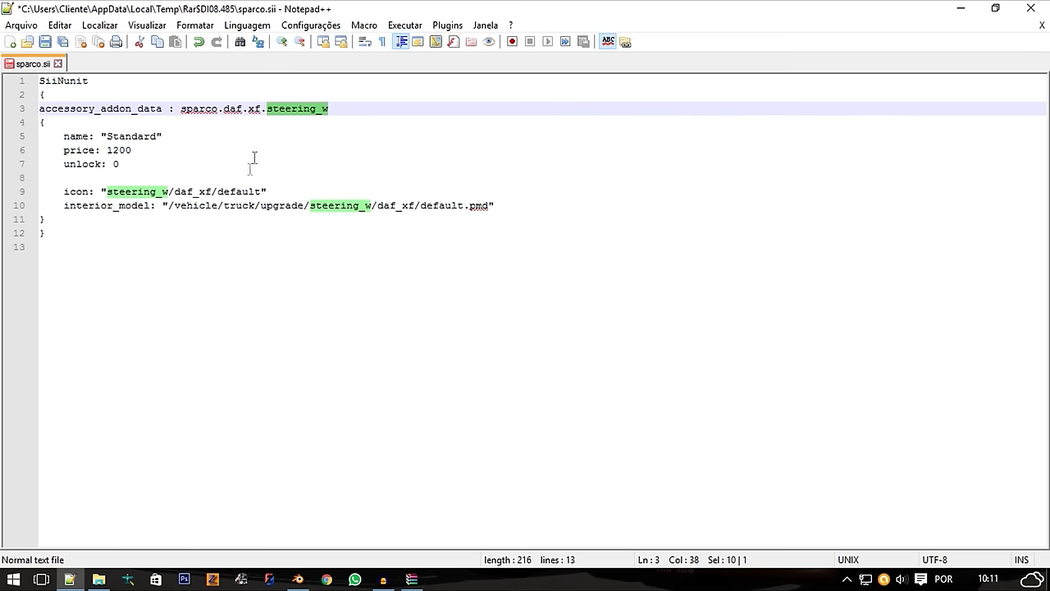
{"action": "left_click", "coordinate": [254, 157]}
{"action": "left_click", "coordinate": [109, 135]}
{"action": "type", "text": "sparco"}
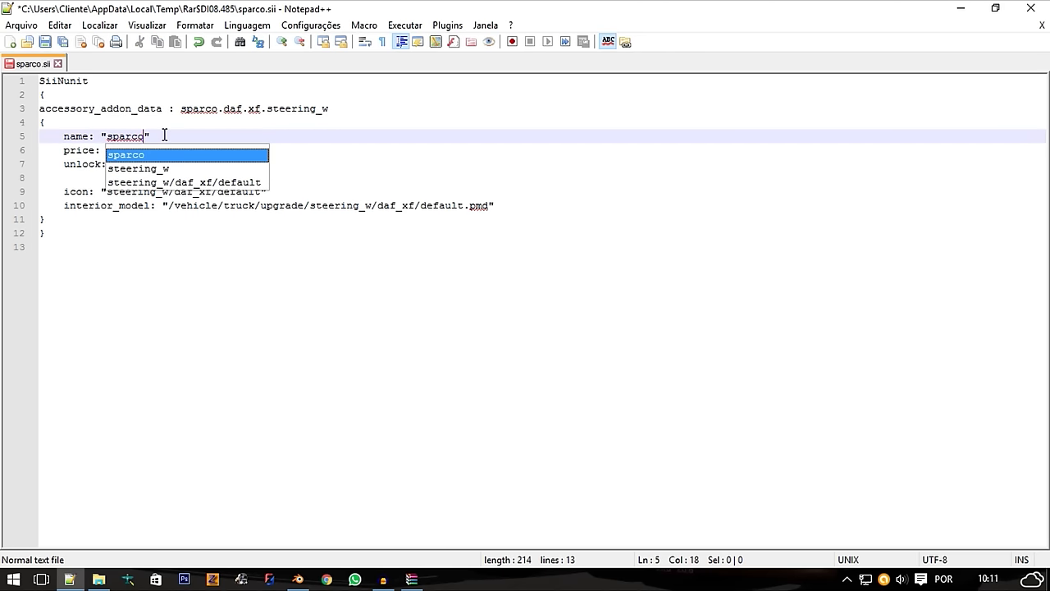
{"action": "left_click", "coordinate": [141, 151]}
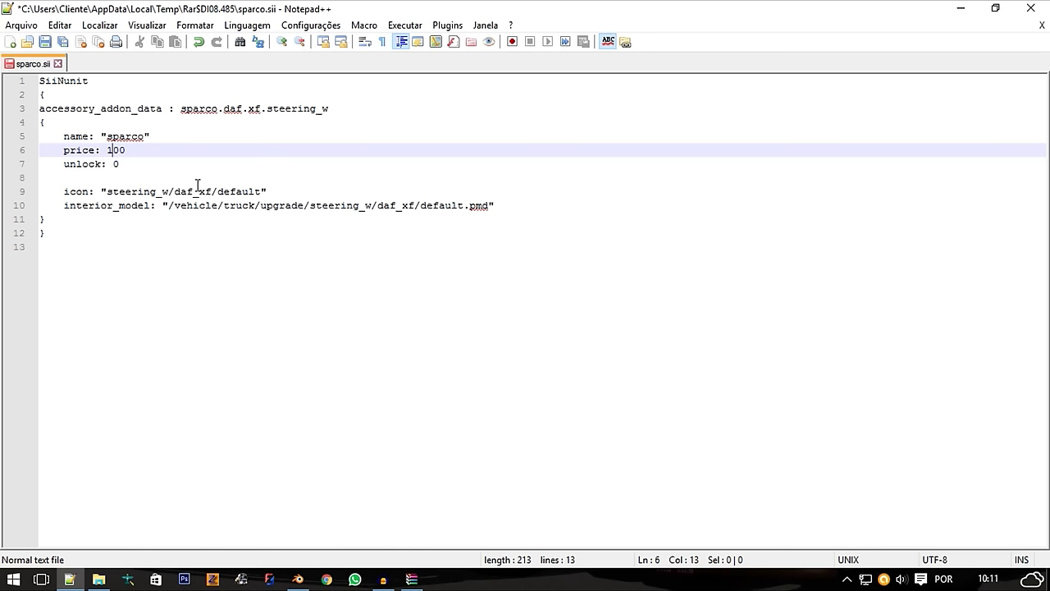
{"action": "left_click", "coordinate": [123, 192]}
{"action": "key", "text": "Return"}
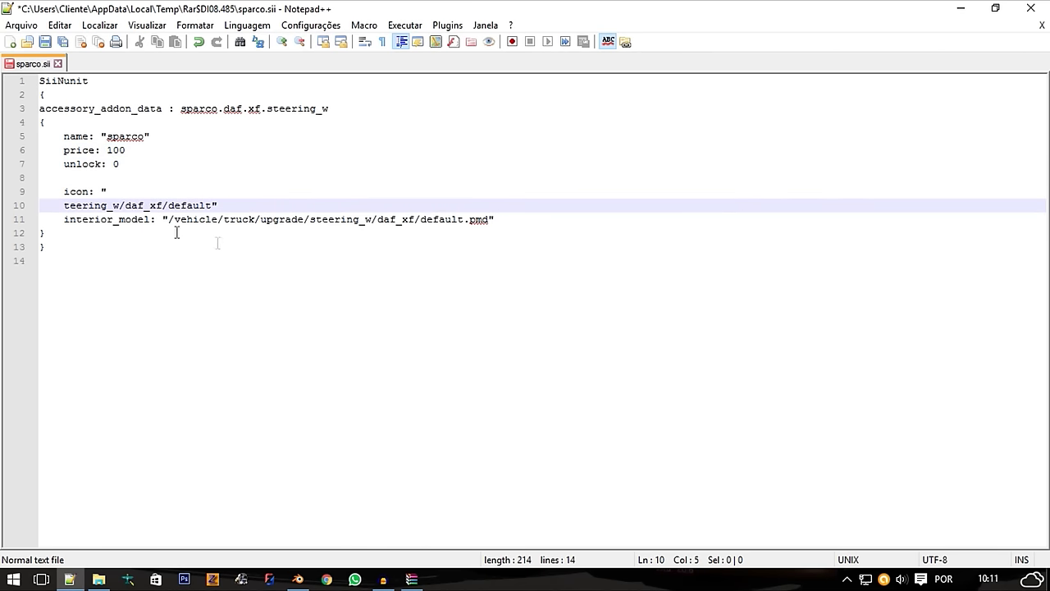
{"action": "key", "text": "BackSpace"}
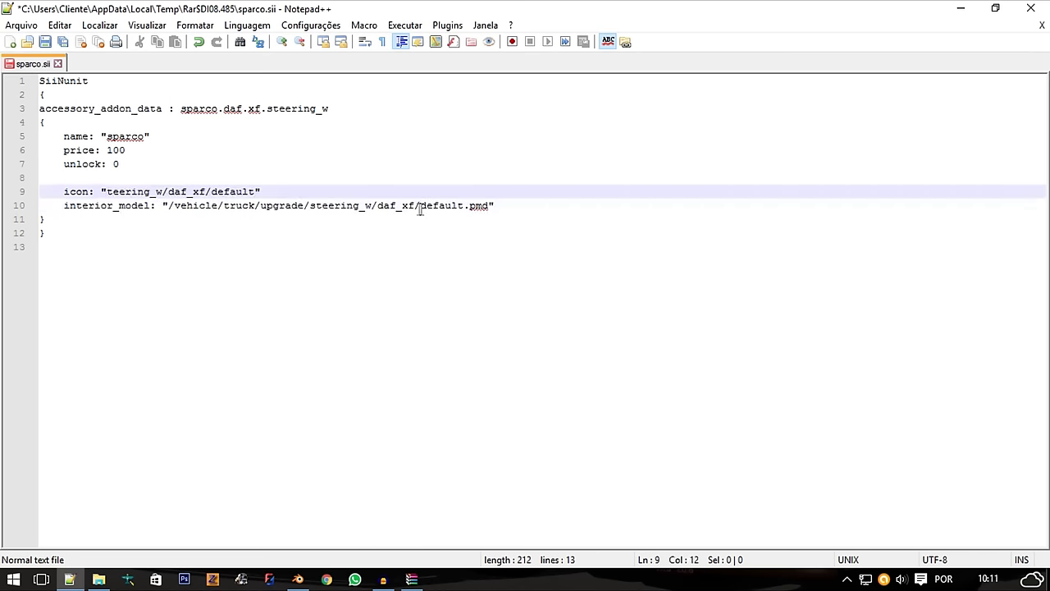
Change the interior_model path to sparco.pmd and save sparco.sii back into the archive
{"action": "left_click", "coordinate": [170, 206]}
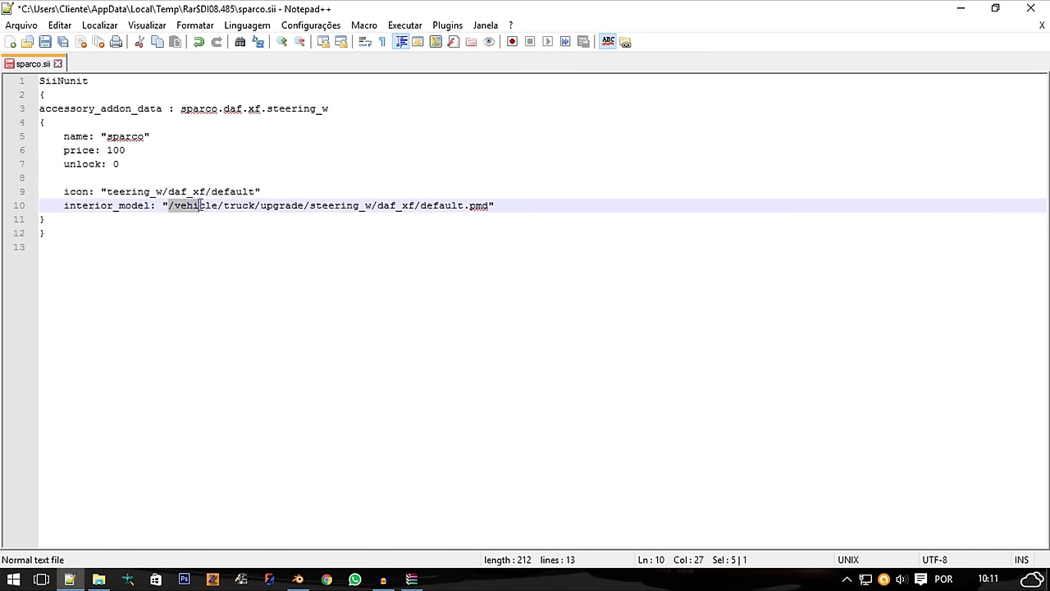
{"action": "mouse_move", "coordinate": [332, 212]}
{"action": "left_mouse_down"}
{"action": "mouse_move", "coordinate": [375, 216]}
{"action": "mouse_move", "coordinate": [397, 205]}
{"action": "left_mouse_up"}
{"action": "type", "text": "sparco"}
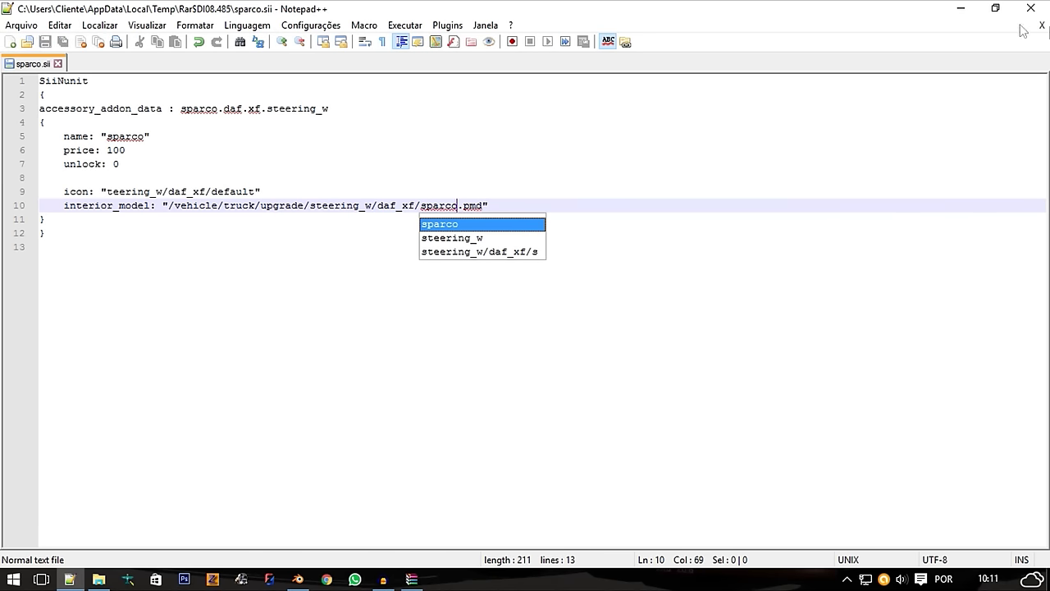
{"action": "left_click", "coordinate": [961, 8]}
{"action": "left_click", "coordinate": [452, 344]}
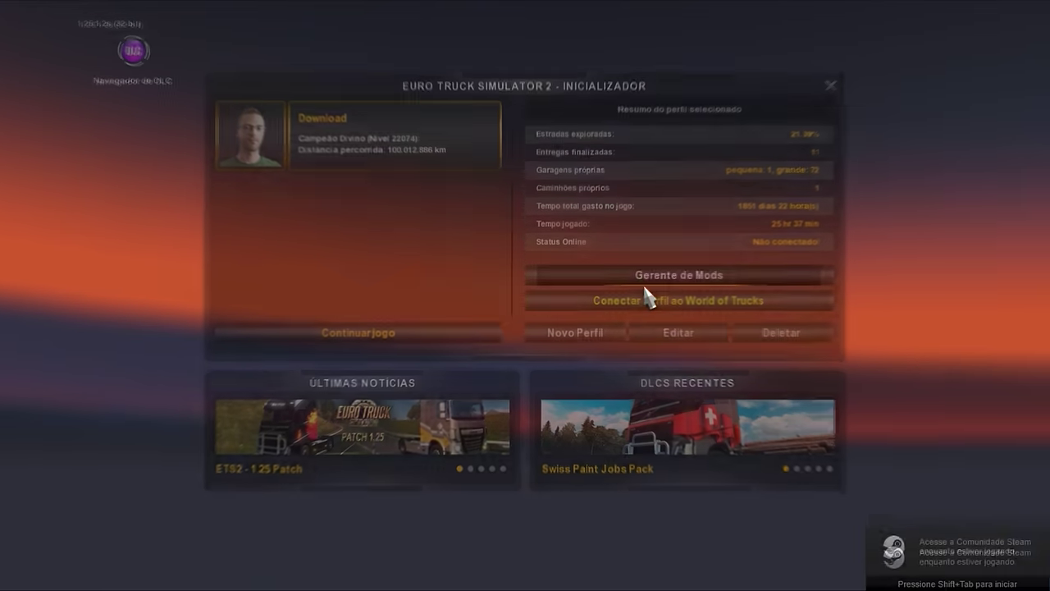
Deactivate simprao, find and activate cargocaçamba via a 'ca' search, and confirm the mod changes
{"action": "left_click", "coordinate": [645, 283]}
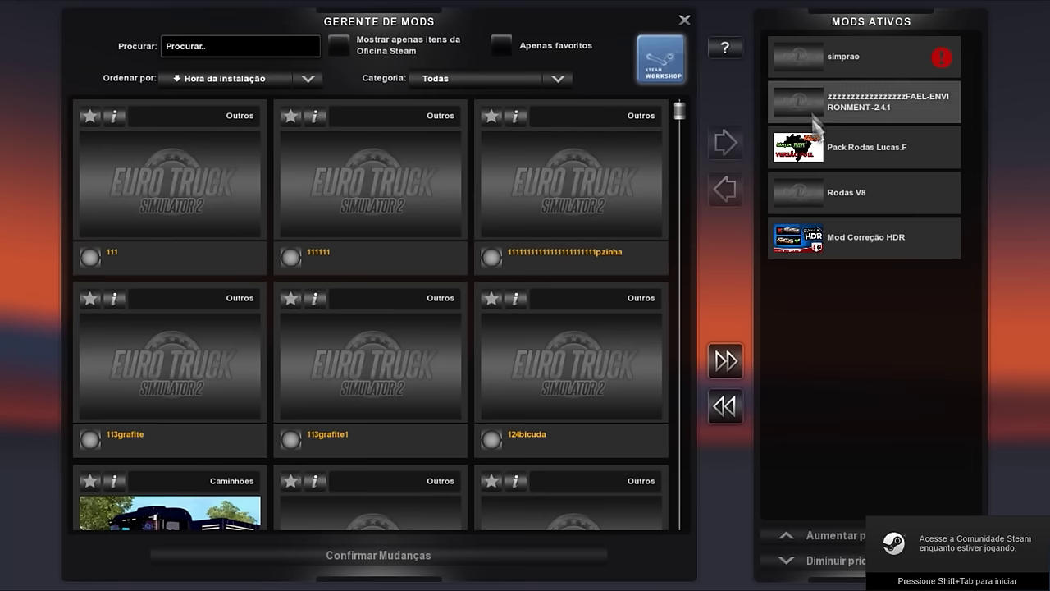
{"action": "left_click", "coordinate": [704, 197]}
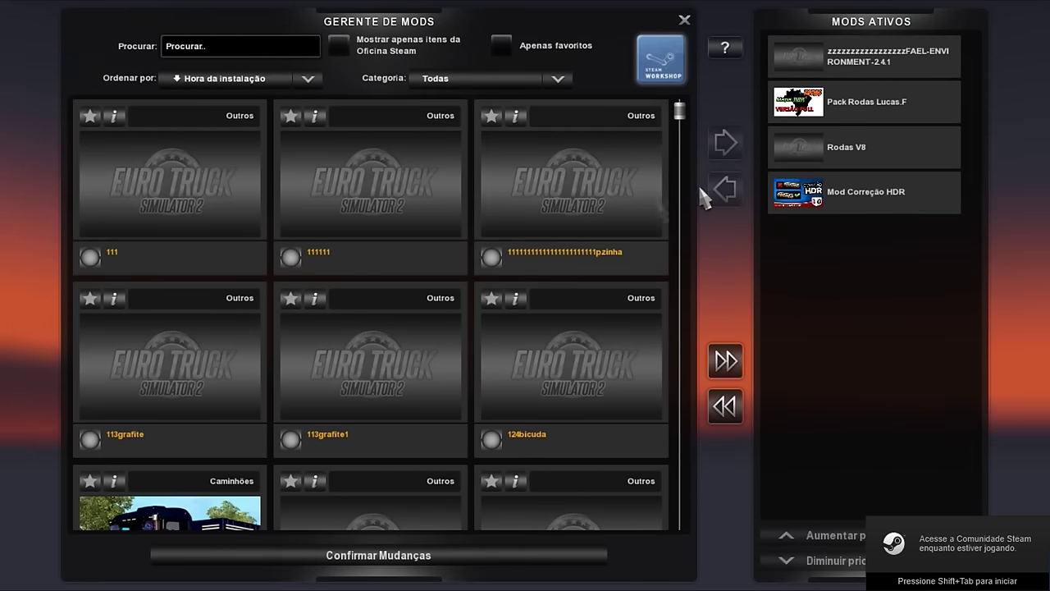
{"action": "scroll", "coordinate": [349, 238], "scroll_direction": "down", "scroll_amount": 1}
{"action": "left_click", "coordinate": [254, 47]}
{"action": "type", "text": "c"}
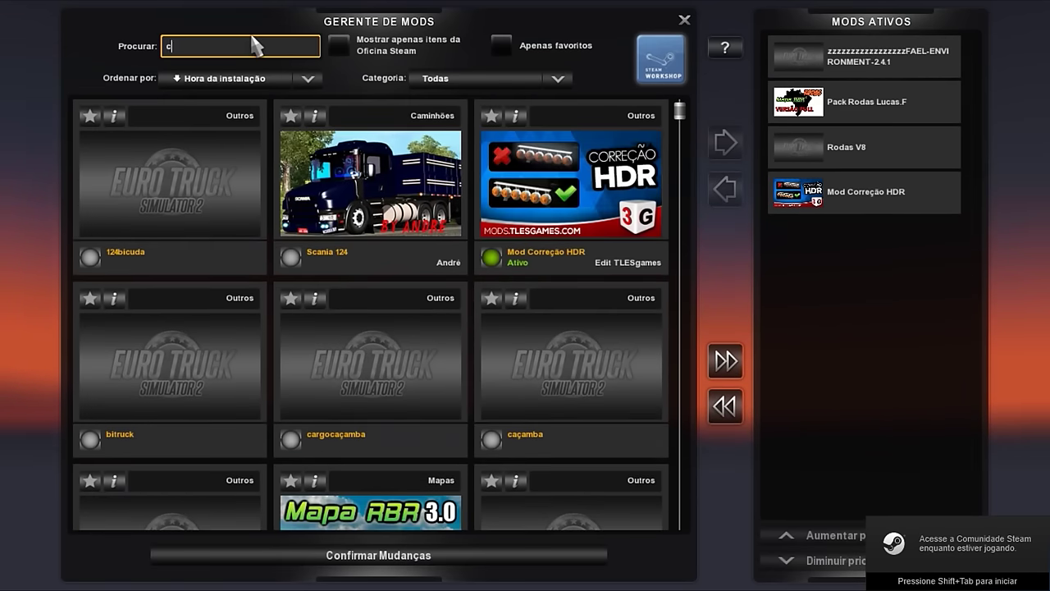
{"action": "type", "text": "a"}
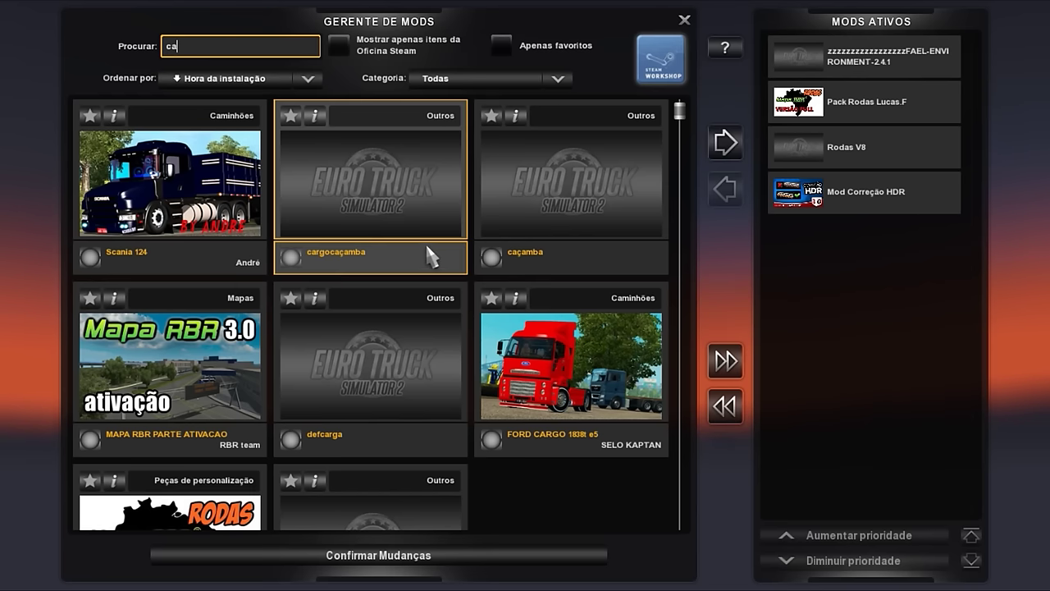
{"action": "left_click", "coordinate": [725, 142]}
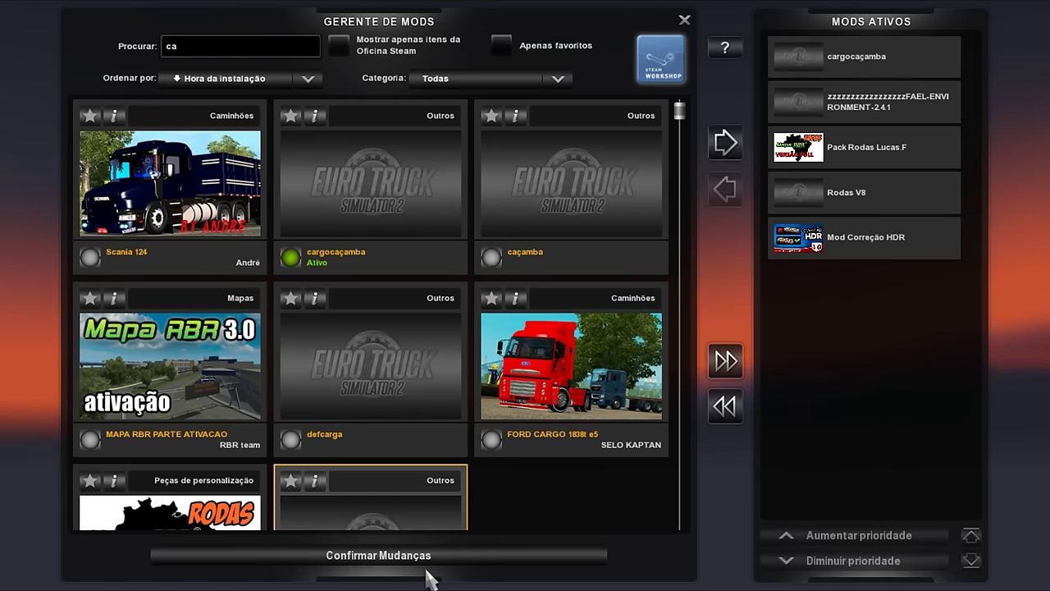
{"action": "left_click", "coordinate": [426, 559]}
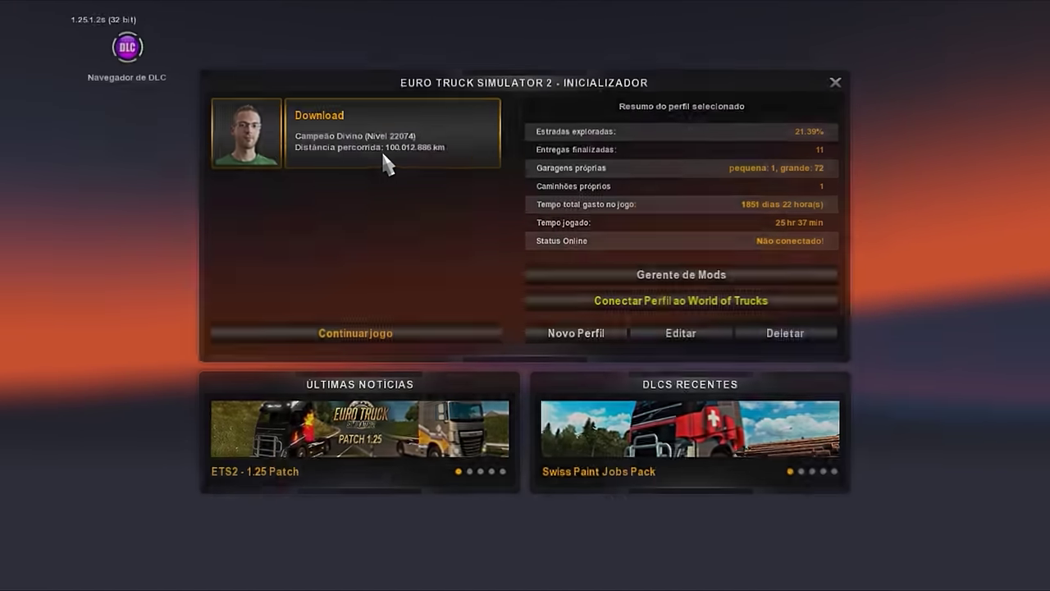
Load the profile's saved game despite the missing simprao mod warning
{"action": "double_click", "coordinate": [382, 149]}
{"action": "double_click", "coordinate": [423, 144]}
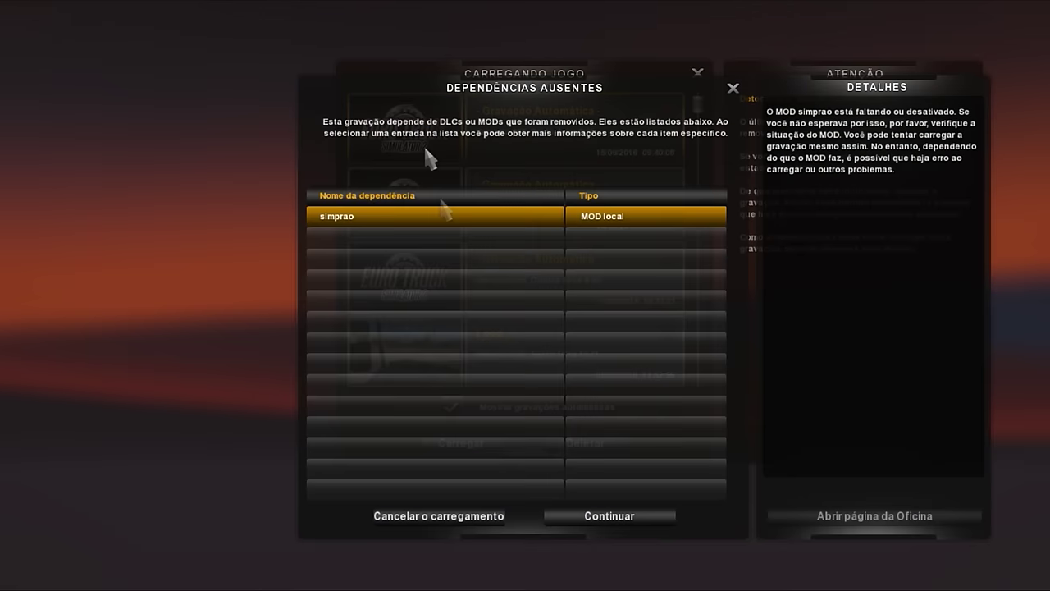
{"action": "left_click", "coordinate": [584, 525]}
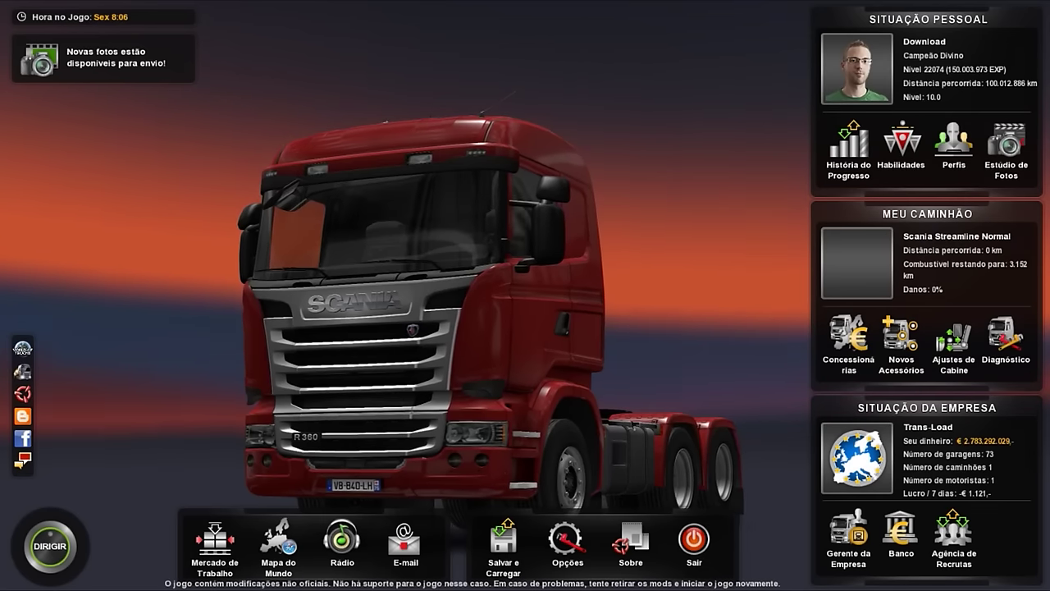
{"action": "left_click", "coordinate": [631, 540]}
Switch the truck browser to the DAF XF105, remove its outside mirrors and set a 6x2 Traseiro chassis
{"action": "left_click", "coordinate": [402, 266]}
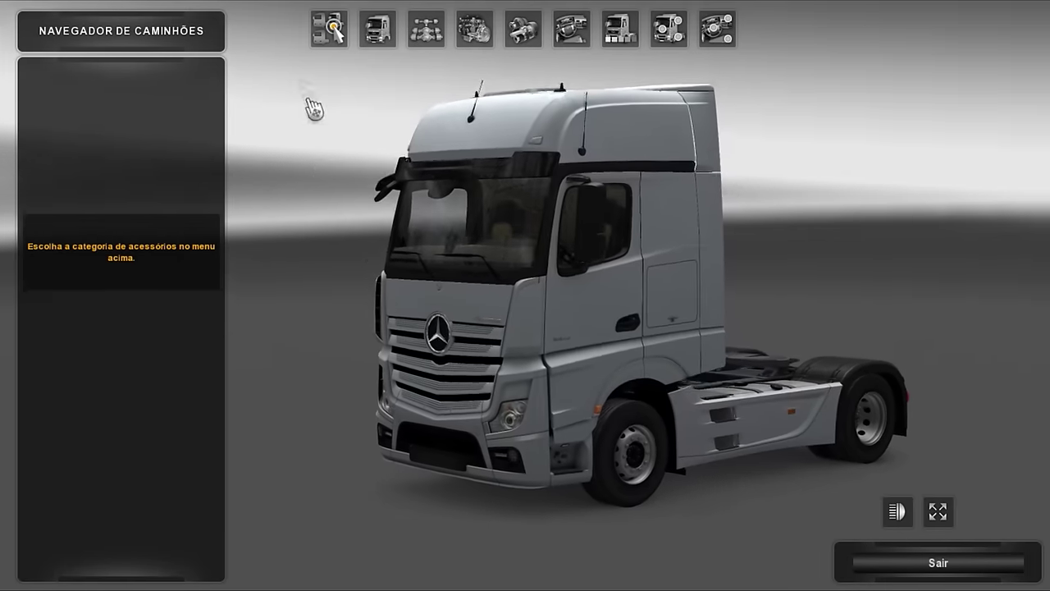
{"action": "left_click", "coordinate": [330, 32]}
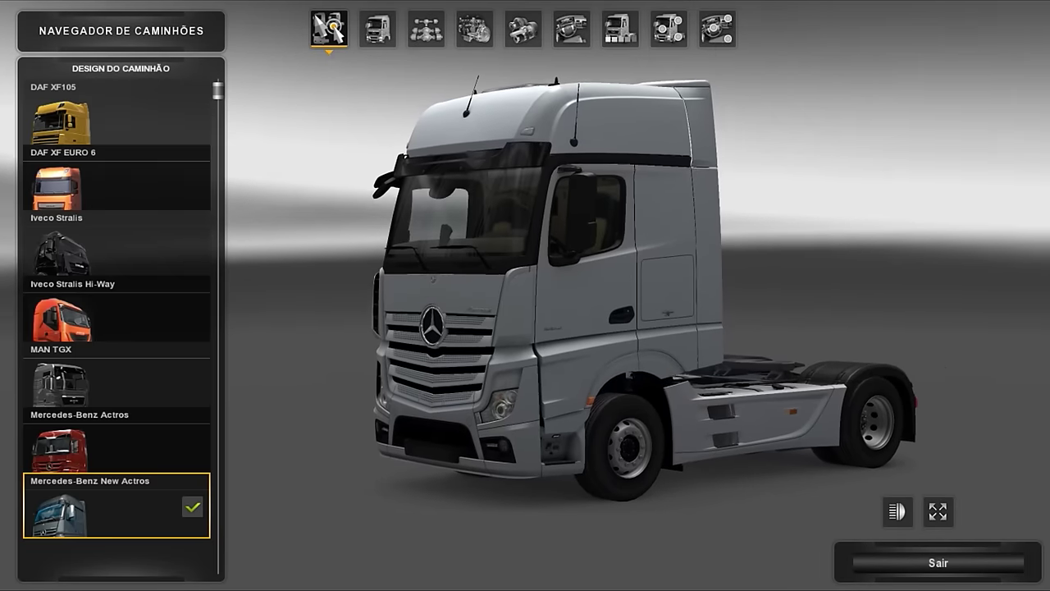
{"action": "left_click", "coordinate": [132, 114]}
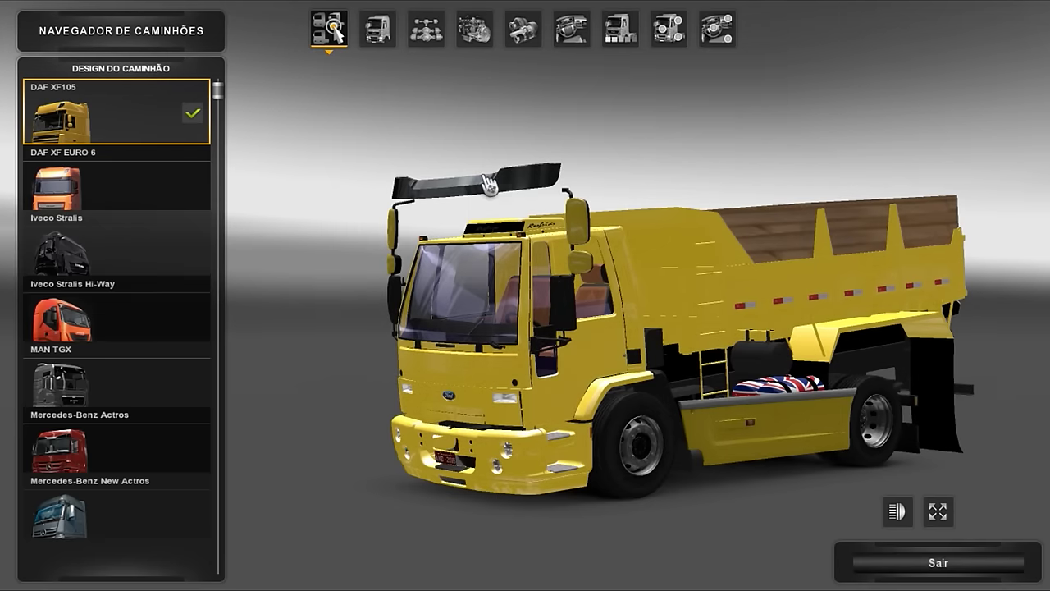
{"action": "left_click", "coordinate": [668, 33]}
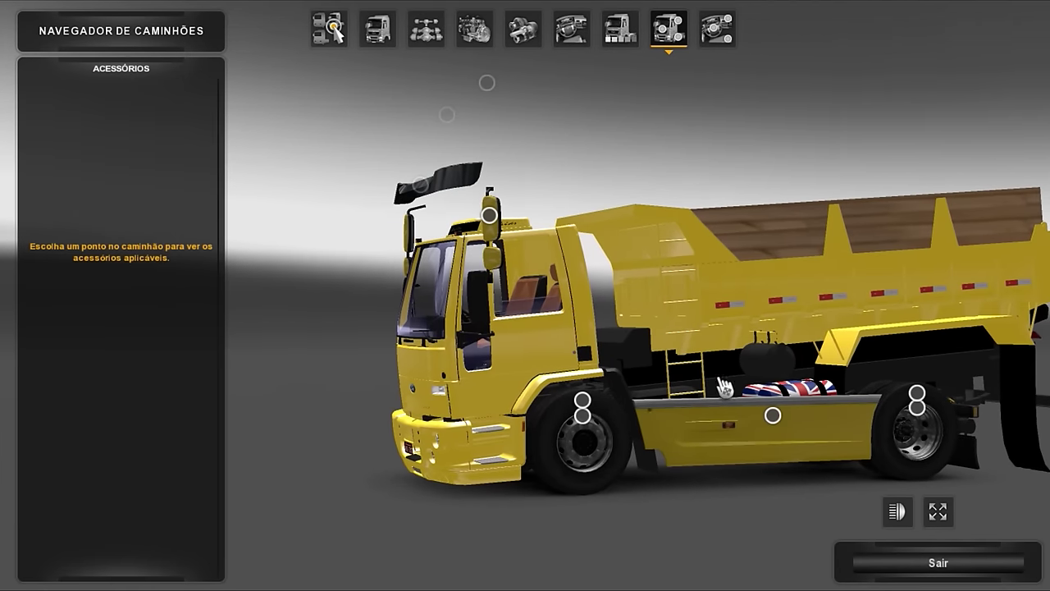
{"action": "left_click", "coordinate": [772, 417]}
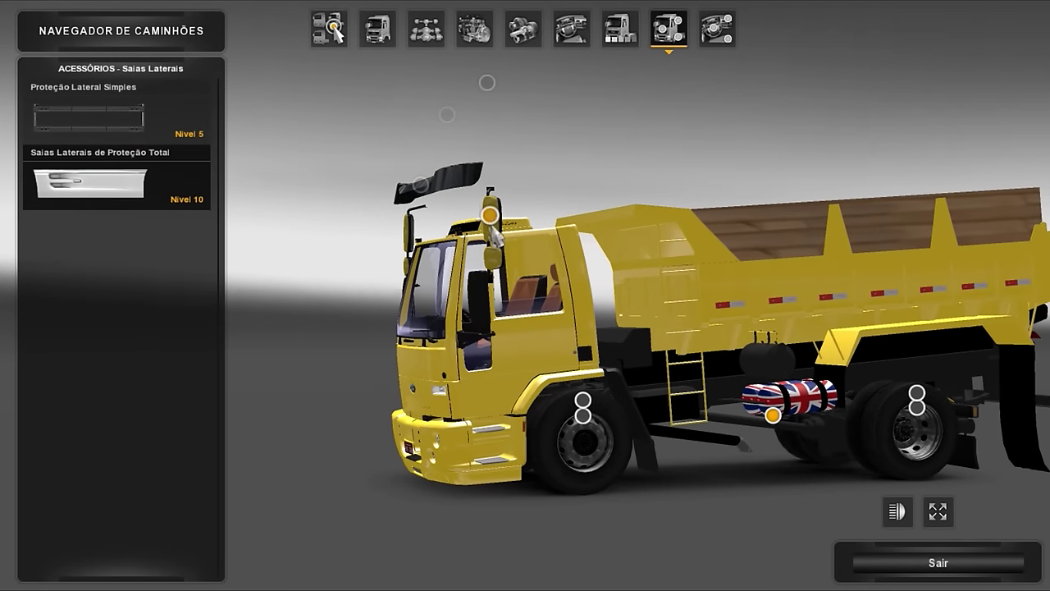
{"action": "left_click", "coordinate": [490, 222]}
{"action": "left_click", "coordinate": [65, 327]}
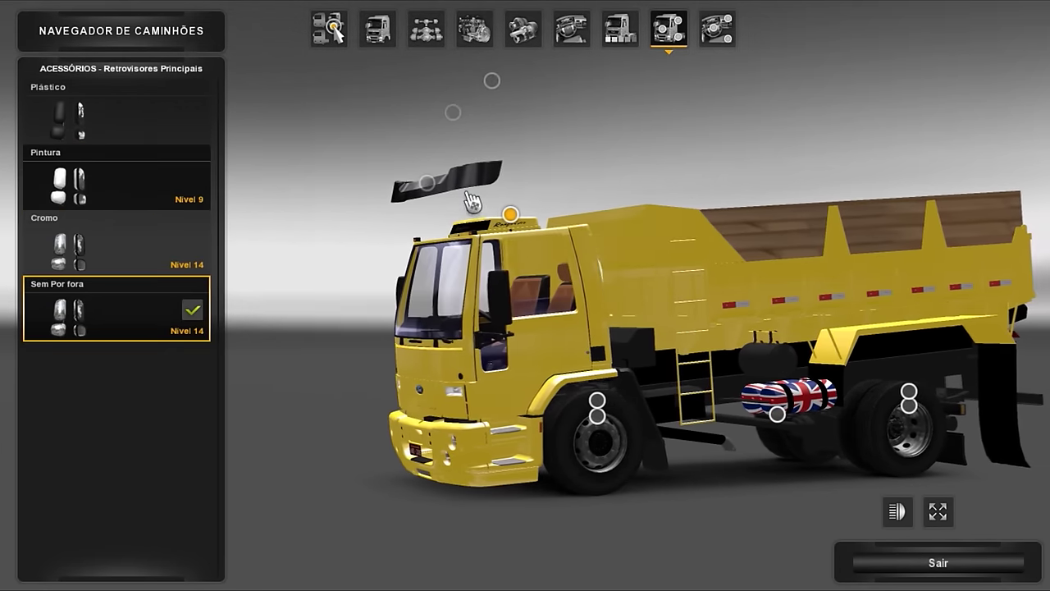
{"action": "left_click", "coordinate": [426, 184]}
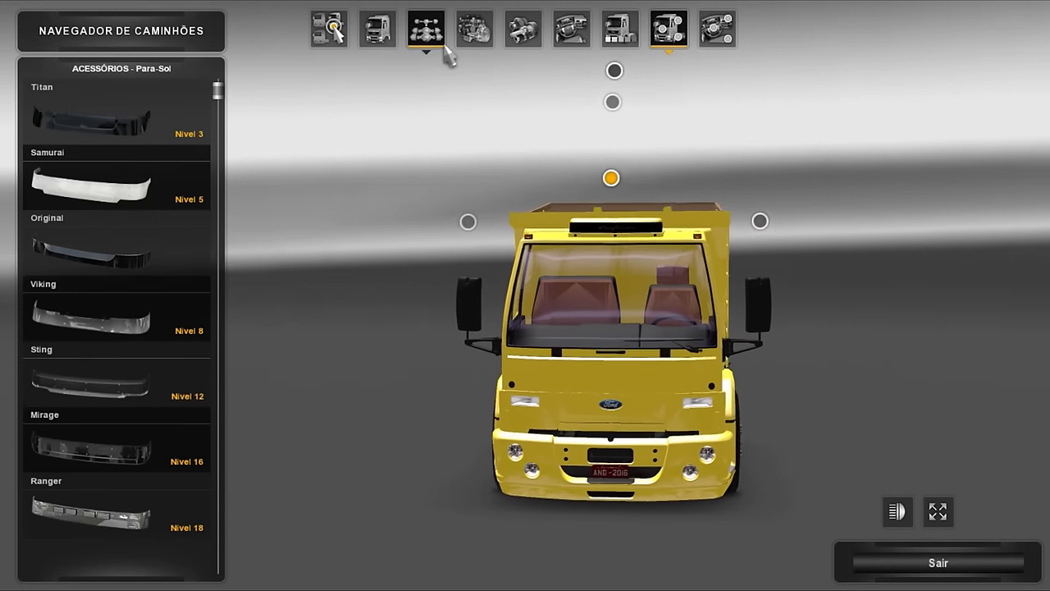
{"action": "left_click", "coordinate": [425, 29]}
{"action": "left_click", "coordinate": [123, 378]}
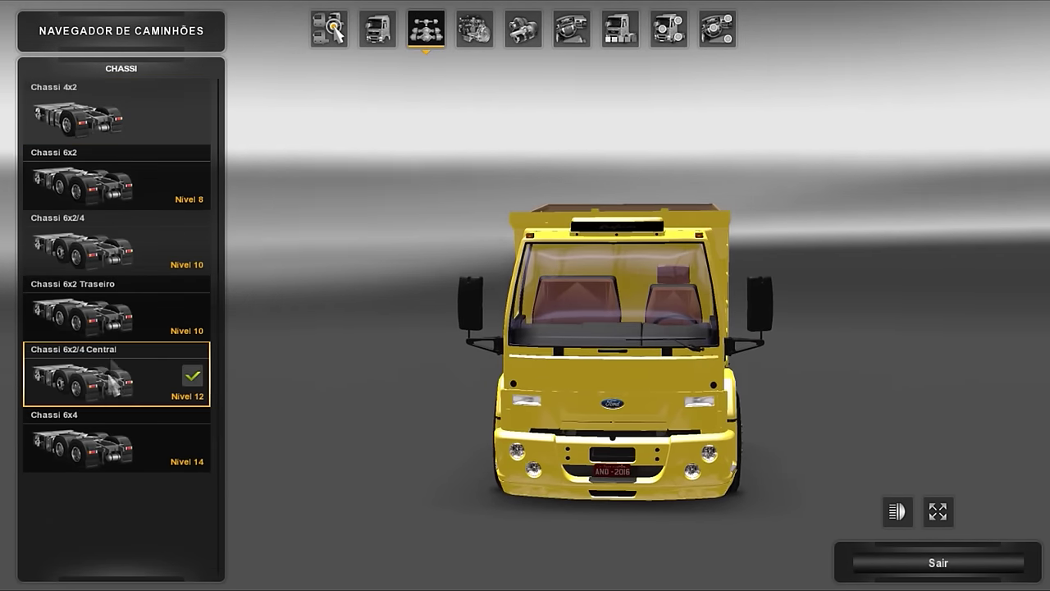
{"action": "left_click", "coordinate": [164, 310]}
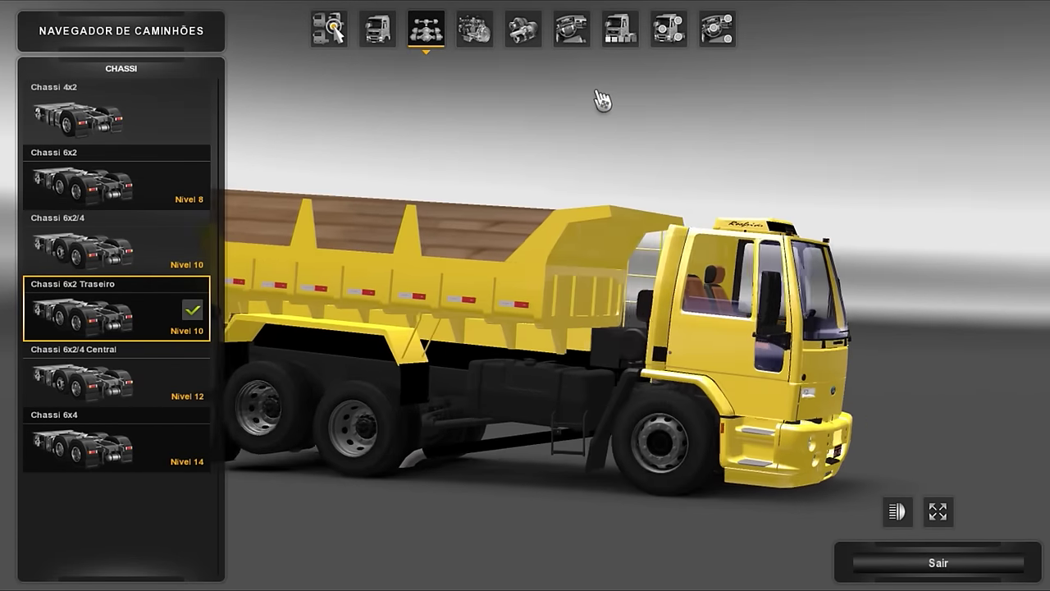
Paint the truck Emerald Green after comparing it with Celestial Blue
{"action": "left_click", "coordinate": [474, 29]}
{"action": "left_click", "coordinate": [571, 29]}
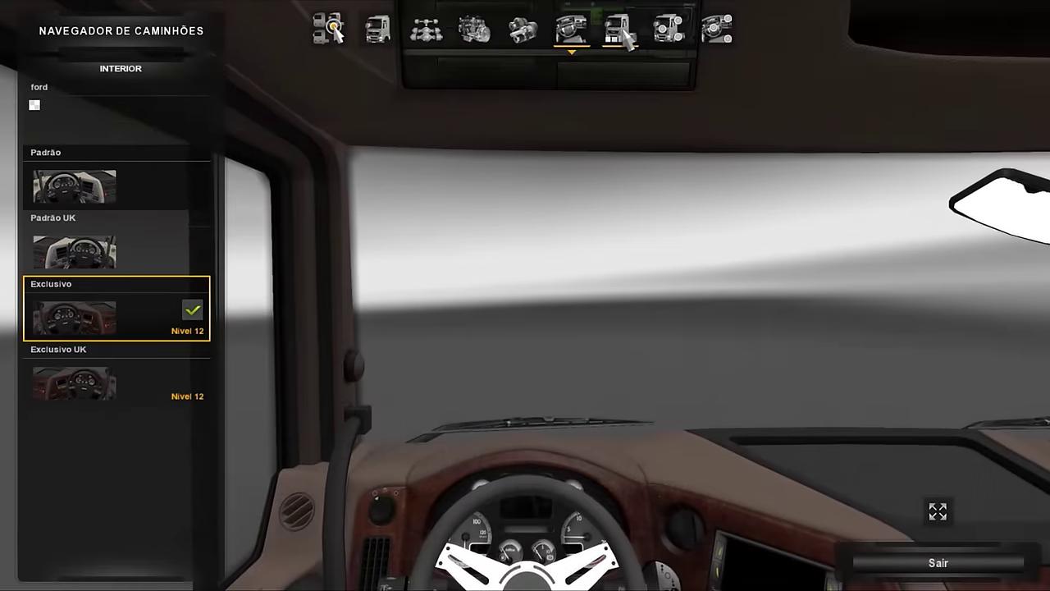
{"action": "left_click", "coordinate": [619, 29]}
{"action": "left_click", "coordinate": [138, 187]}
{"action": "left_click", "coordinate": [126, 121]}
{"action": "left_click", "coordinate": [131, 157]}
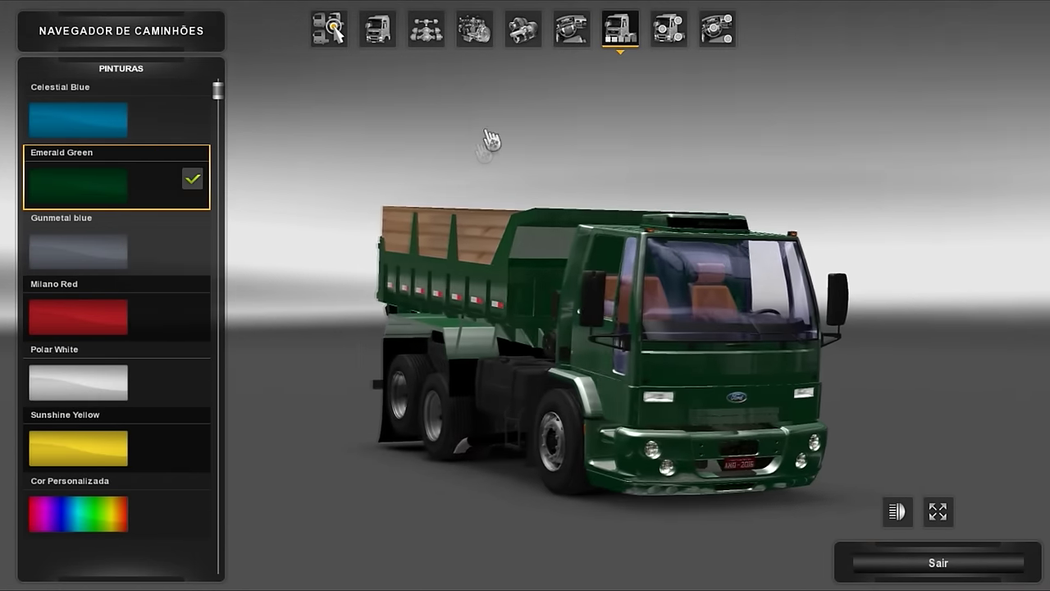
Fit the ford cab interior after comparing it with Padrão UK
{"action": "left_click", "coordinate": [571, 28]}
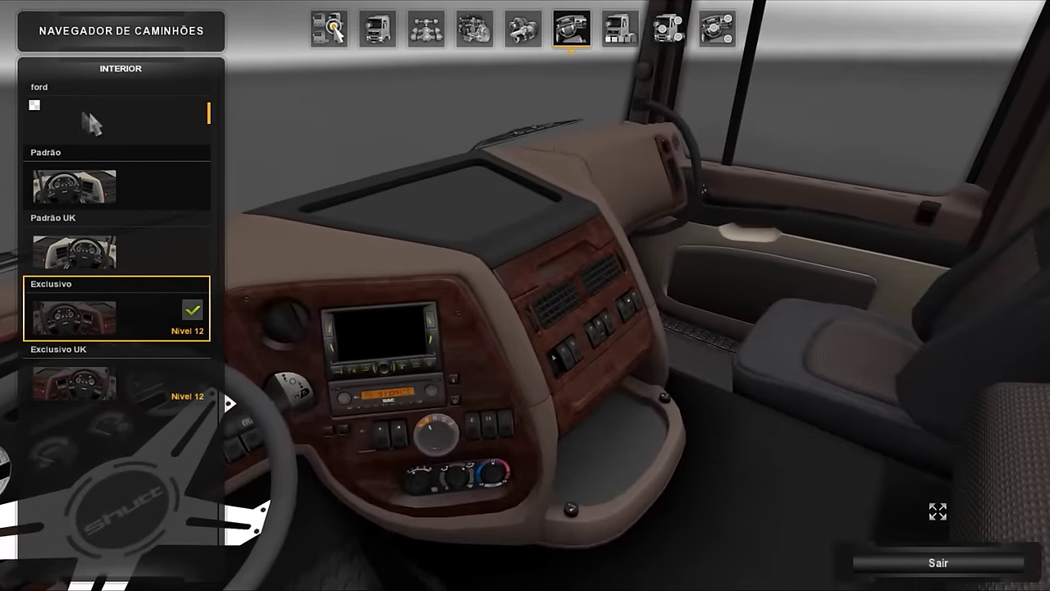
{"action": "left_click", "coordinate": [117, 110]}
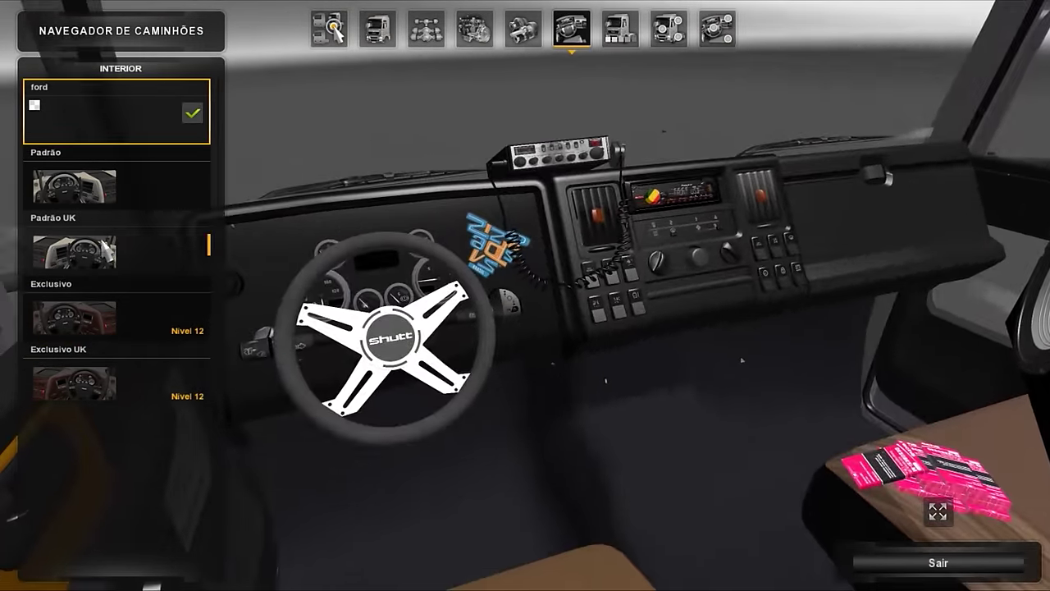
{"action": "left_click", "coordinate": [98, 242]}
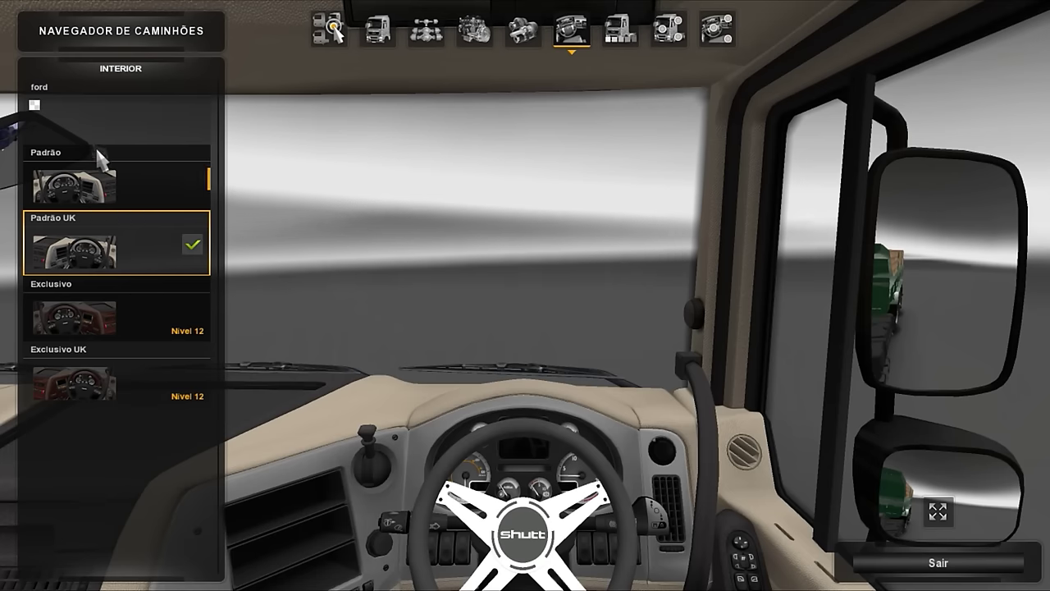
{"action": "left_click", "coordinate": [95, 113]}
{"action": "left_click", "coordinate": [105, 250]}
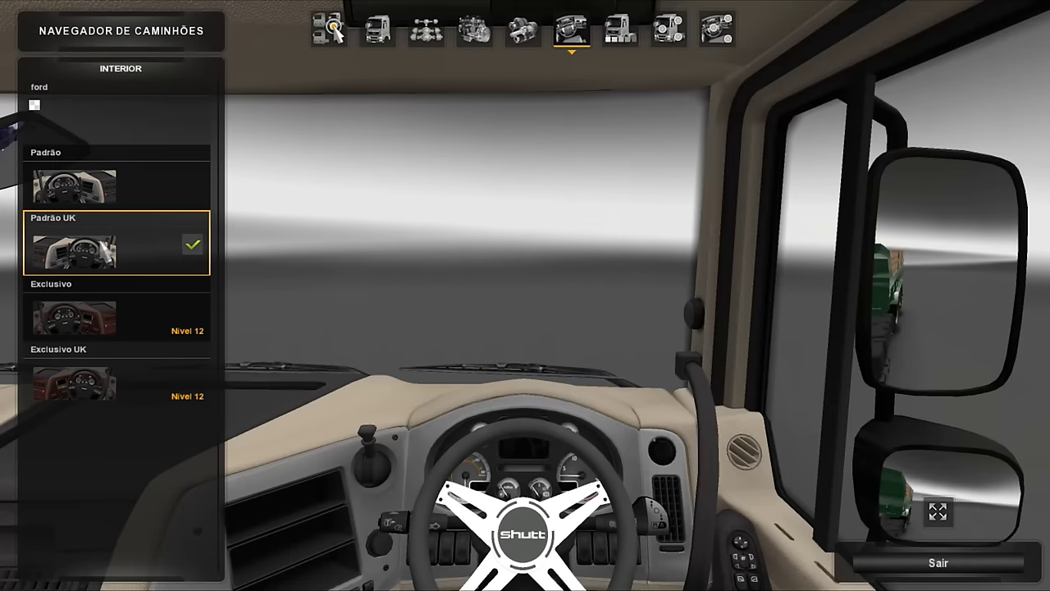
{"action": "left_click", "coordinate": [90, 134]}
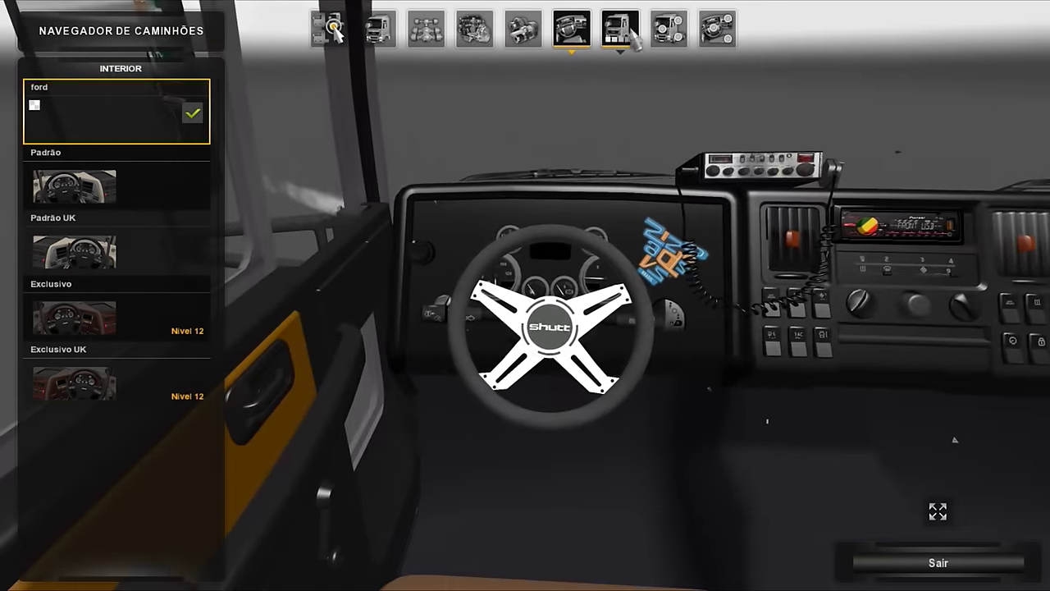
{"action": "left_click", "coordinate": [633, 38]}
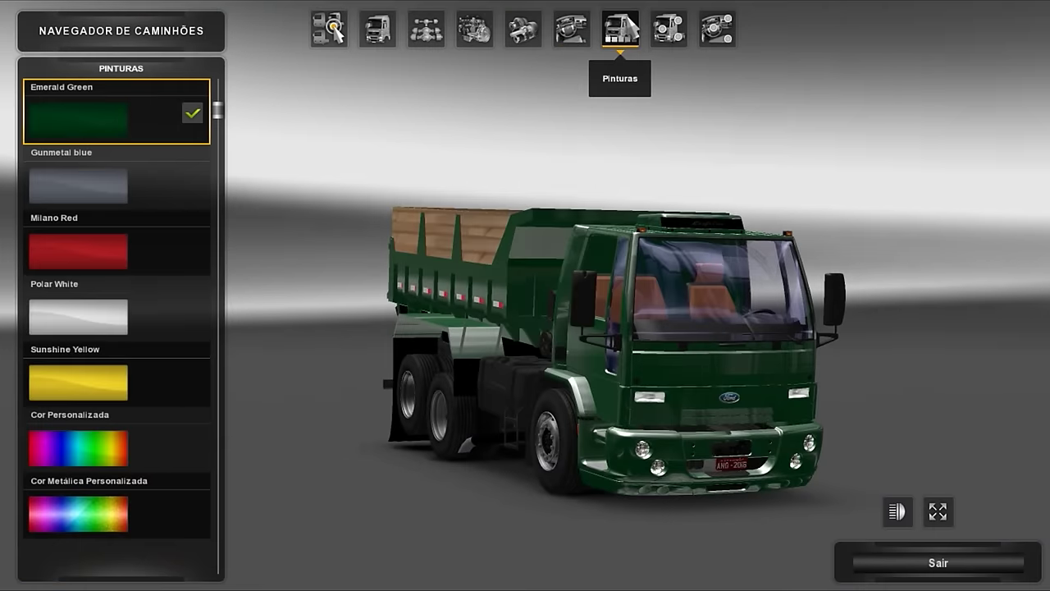
{"action": "left_click", "coordinate": [717, 28]}
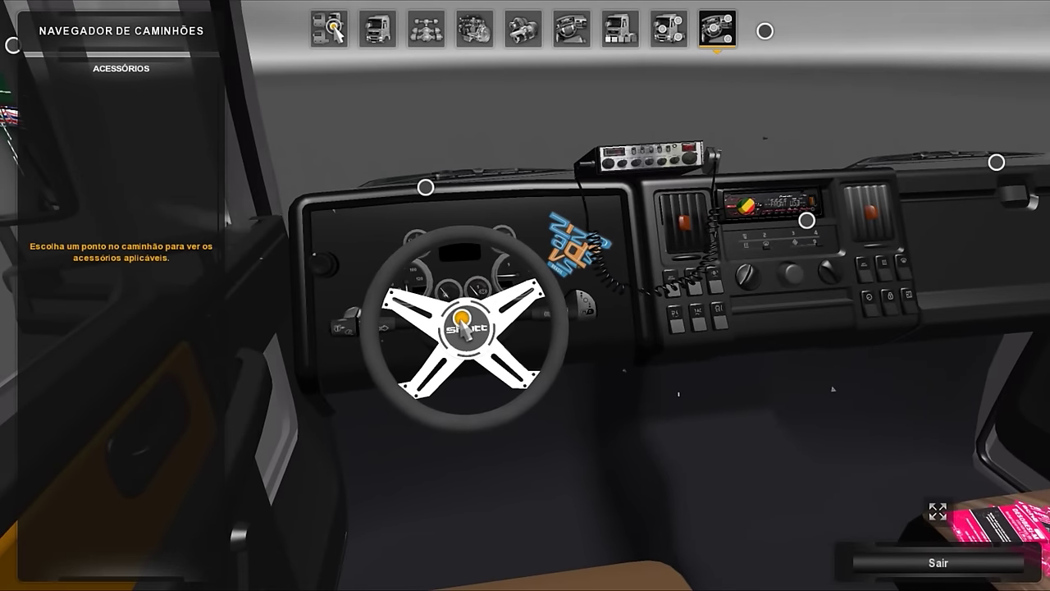
Compare the esportivo and Standard steering wheels, then fit the sparco wheel
{"action": "left_click", "coordinate": [461, 322]}
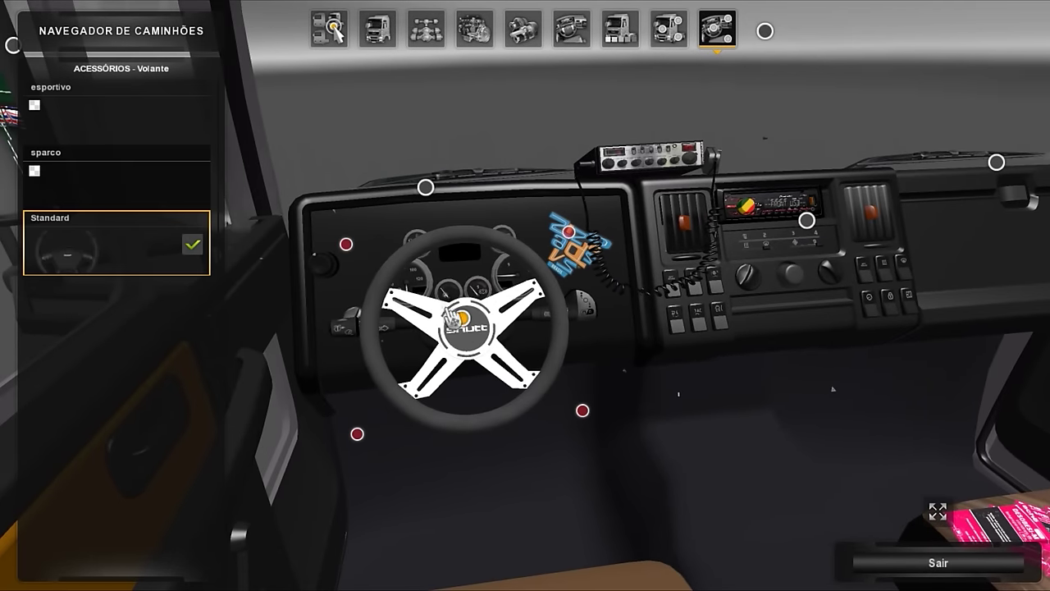
{"action": "left_click", "coordinate": [98, 110]}
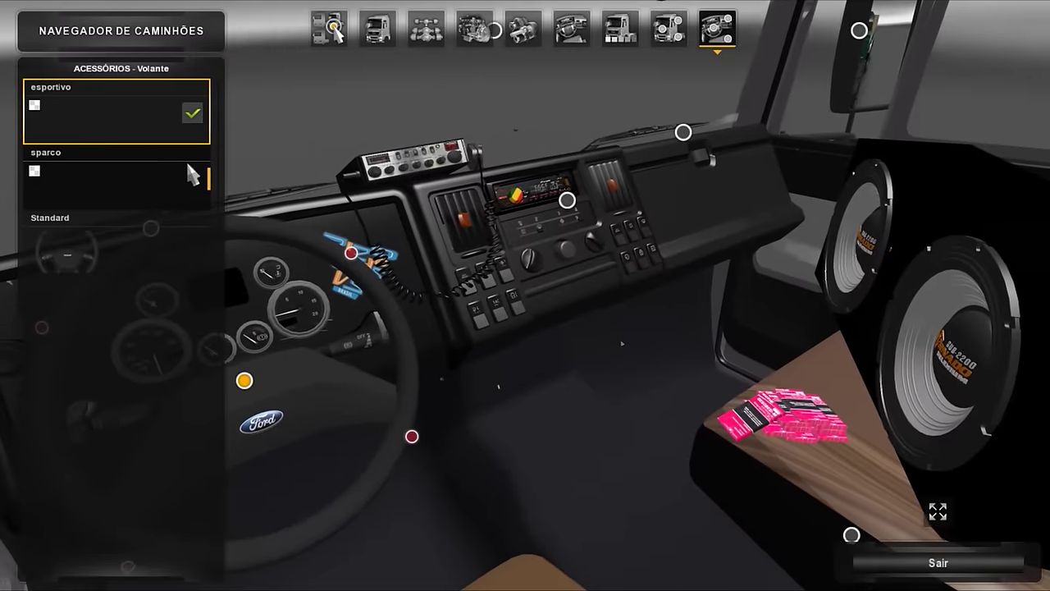
{"action": "left_click", "coordinate": [186, 168]}
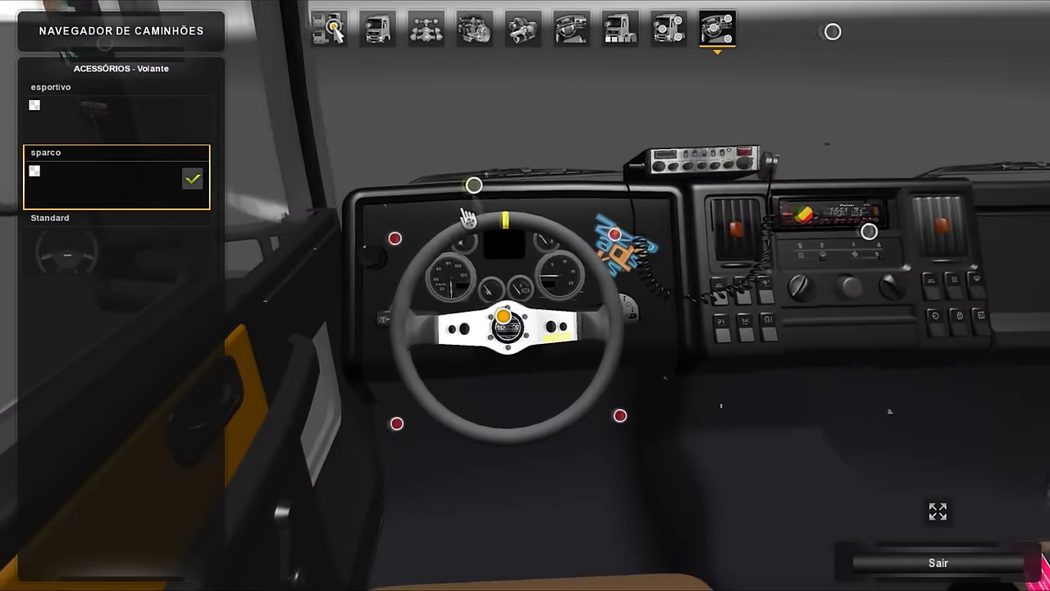
{"action": "left_click", "coordinate": [187, 262]}
{"action": "left_click", "coordinate": [131, 185]}
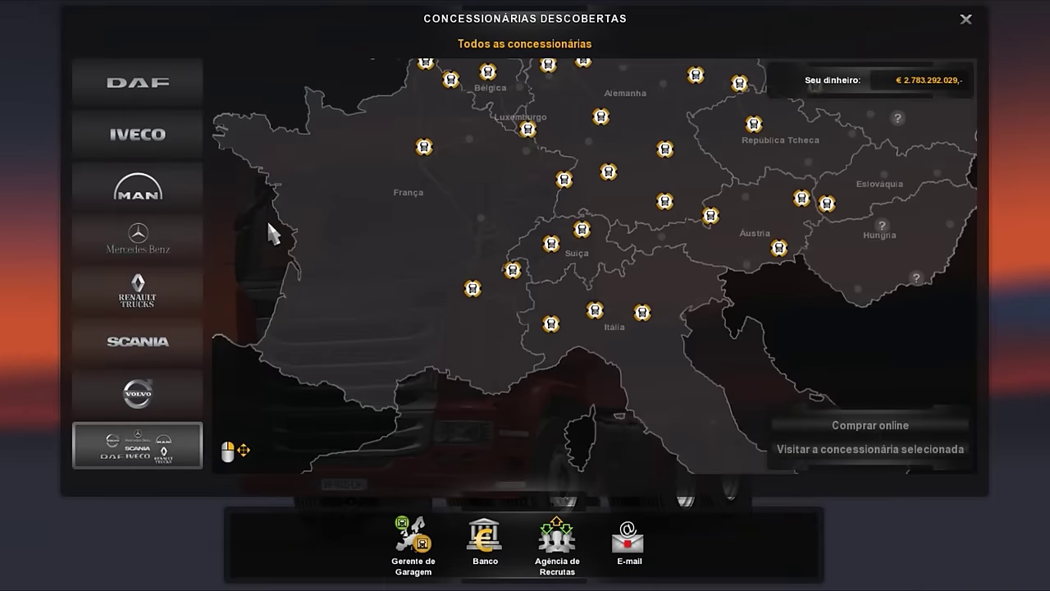
Filter the map to DAF dealerships and travel to the Zürich one
{"action": "left_click", "coordinate": [138, 82]}
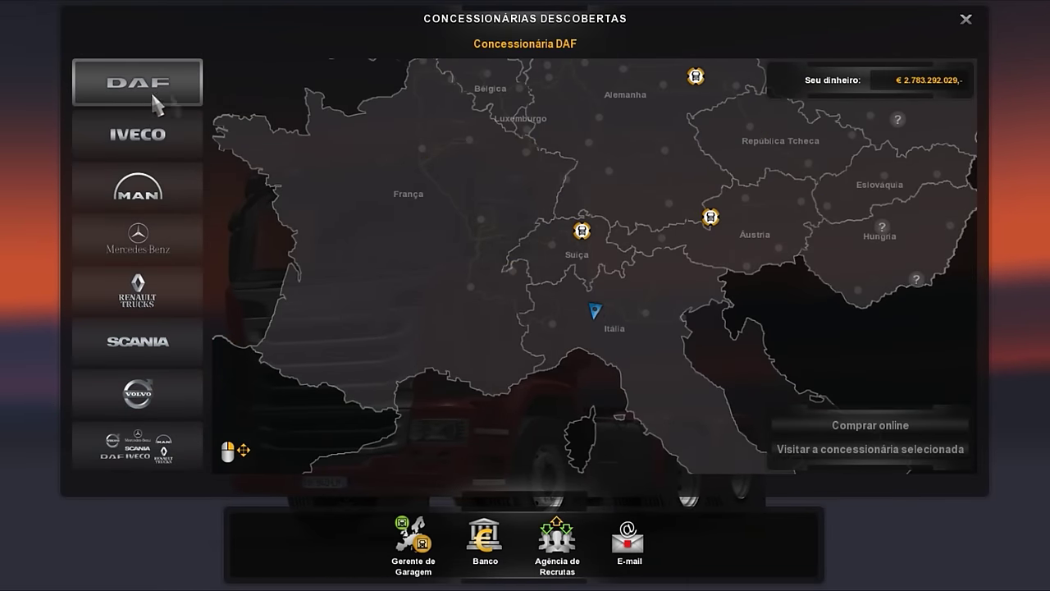
{"action": "left_click", "coordinate": [581, 231]}
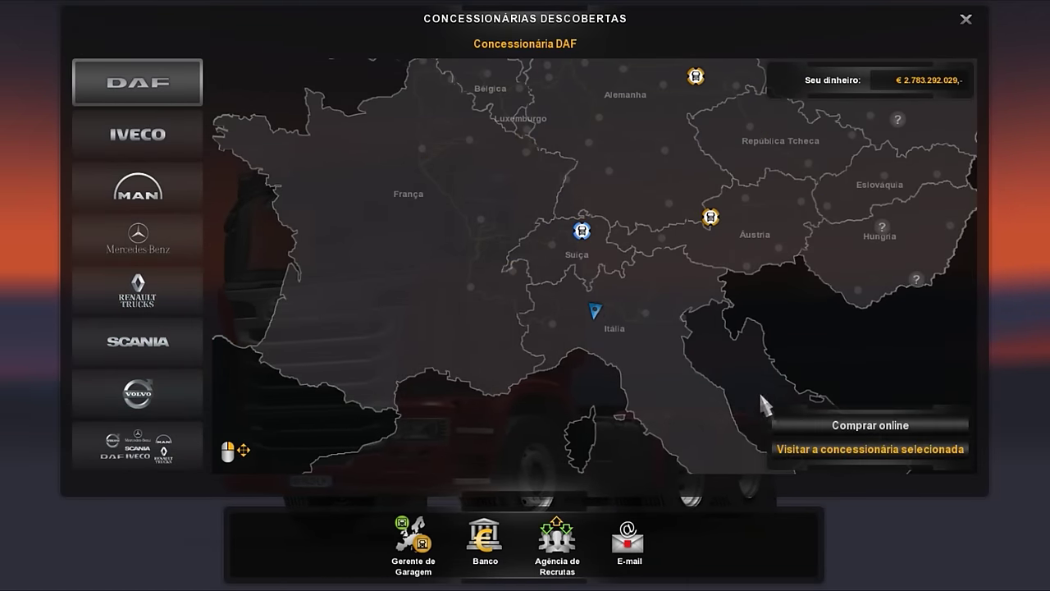
{"action": "left_click", "coordinate": [786, 450]}
{"action": "left_click", "coordinate": [485, 385]}
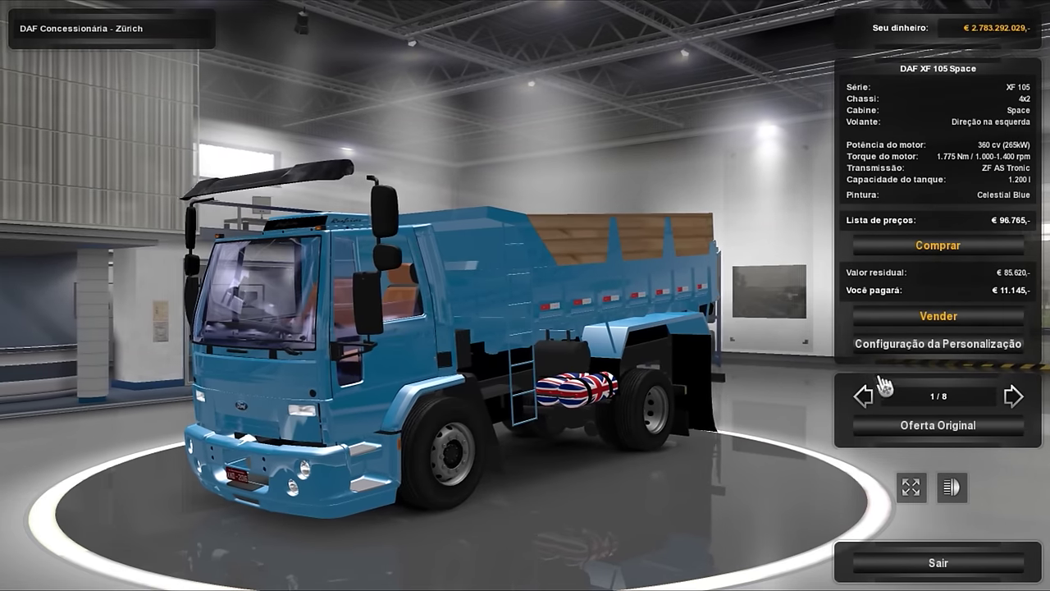
Start customising the truck and choose the 6x2 Traseiro chassis
{"action": "left_click", "coordinate": [909, 346]}
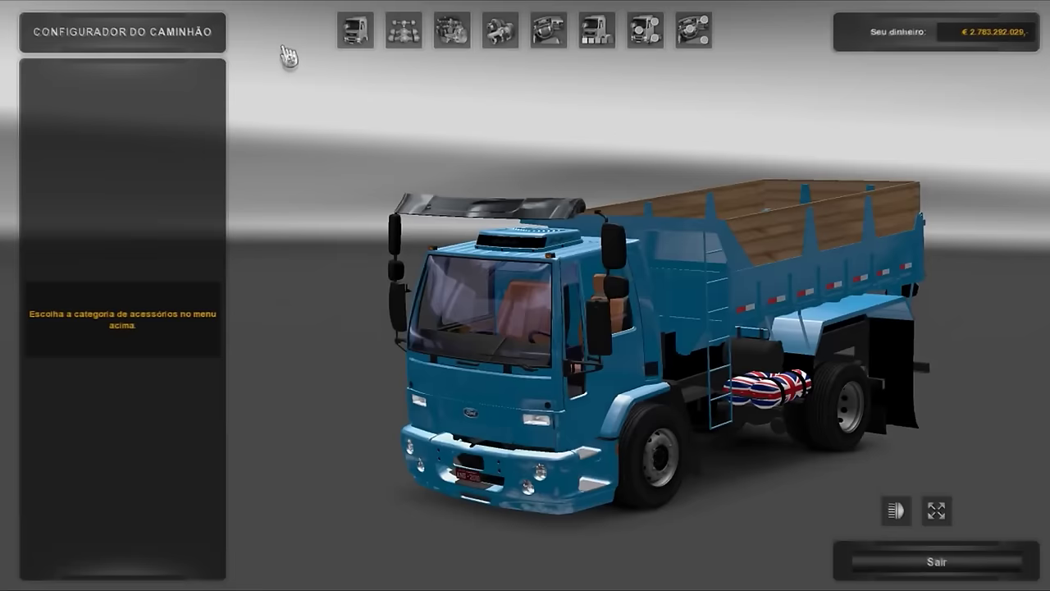
{"action": "left_click", "coordinate": [356, 39]}
{"action": "left_click", "coordinate": [402, 31]}
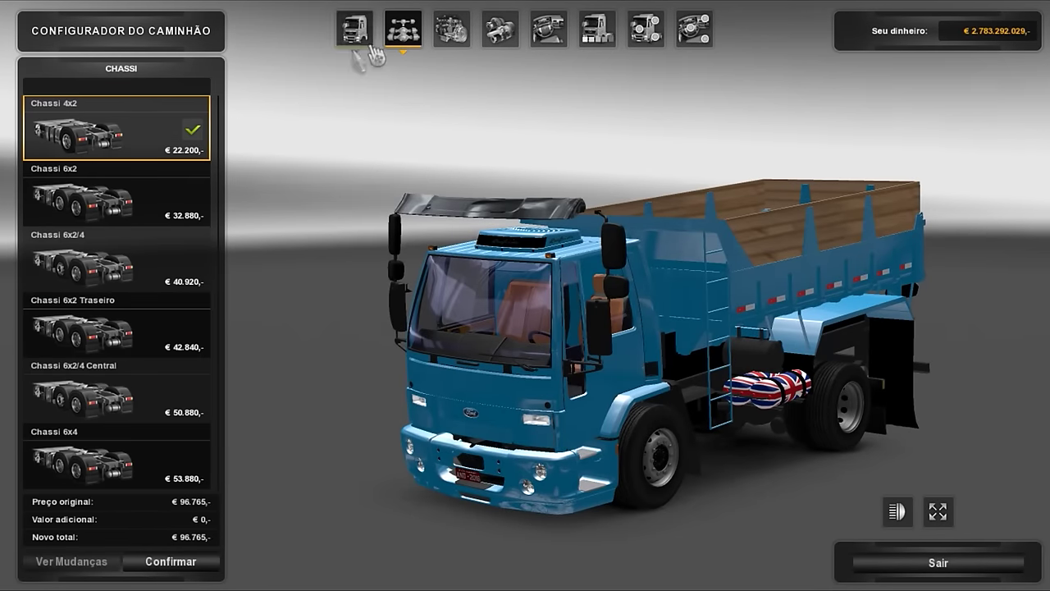
{"action": "left_click", "coordinate": [158, 346]}
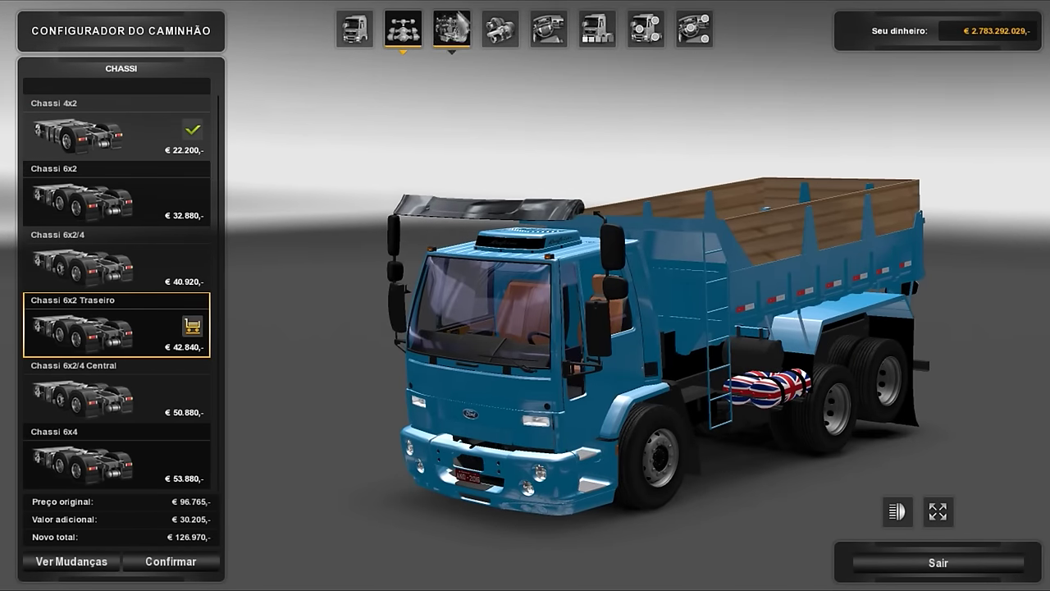
Select the Super Space cab, checking the interior options along the way
{"action": "left_click", "coordinate": [550, 31]}
{"action": "left_click", "coordinate": [355, 31]}
{"action": "key", "text": "Down"}
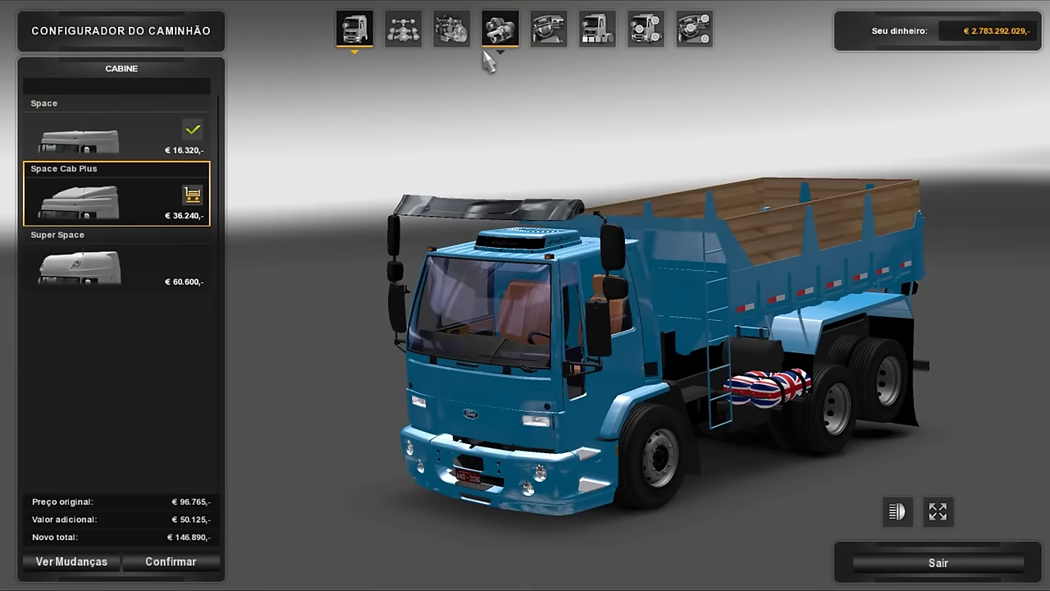
{"action": "left_click", "coordinate": [548, 31]}
{"action": "mouse_move", "coordinate": [117, 128]}
{"action": "left_click", "coordinate": [354, 31]}
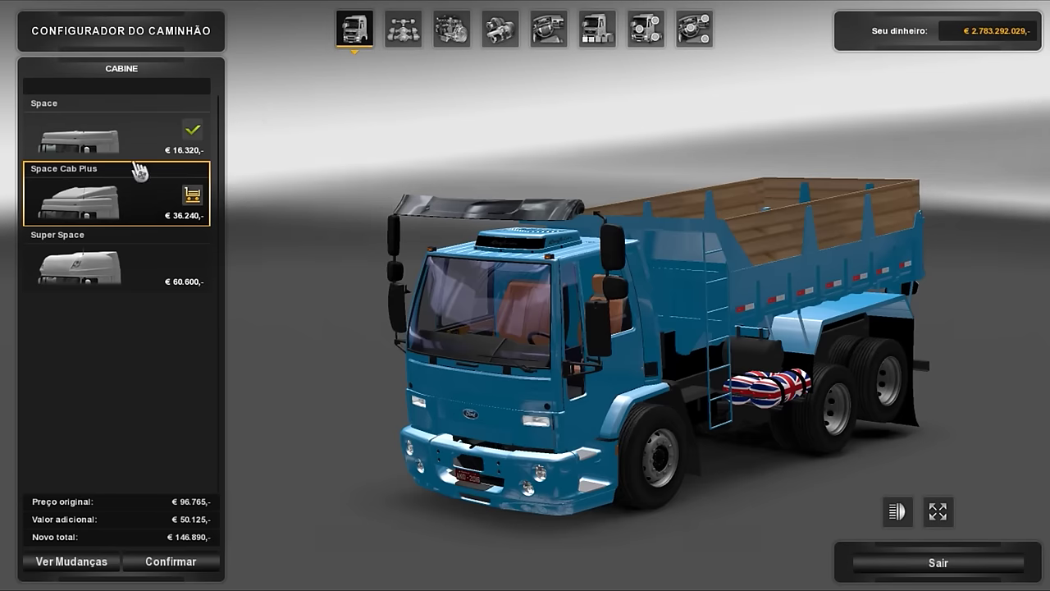
{"action": "key", "text": "Down"}
{"action": "left_click", "coordinate": [547, 31]}
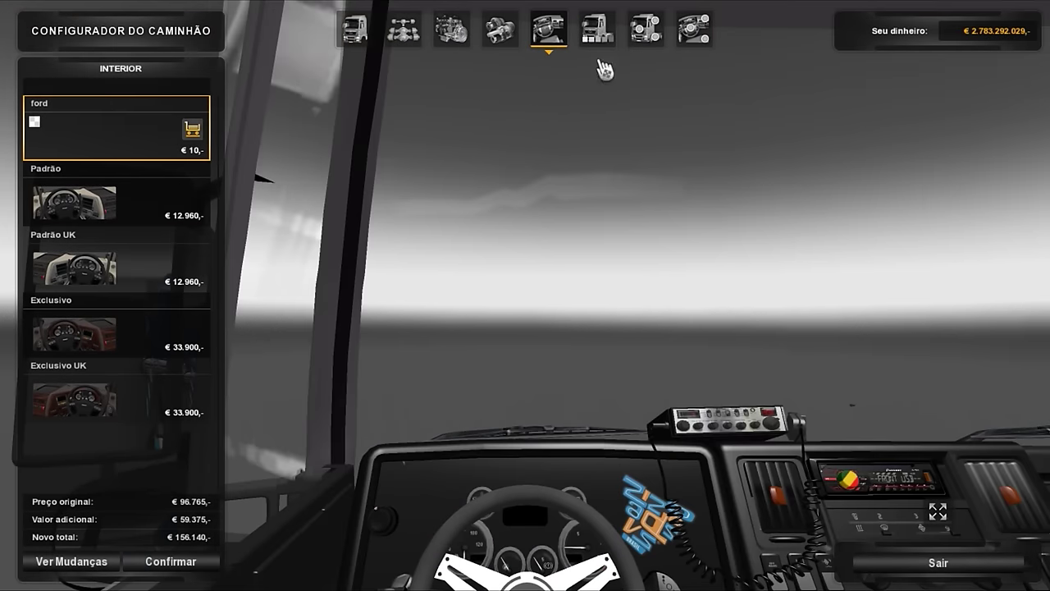
Paint the truck a dark blue custom metallic colour instead of Polar White
{"action": "left_click", "coordinate": [597, 29]}
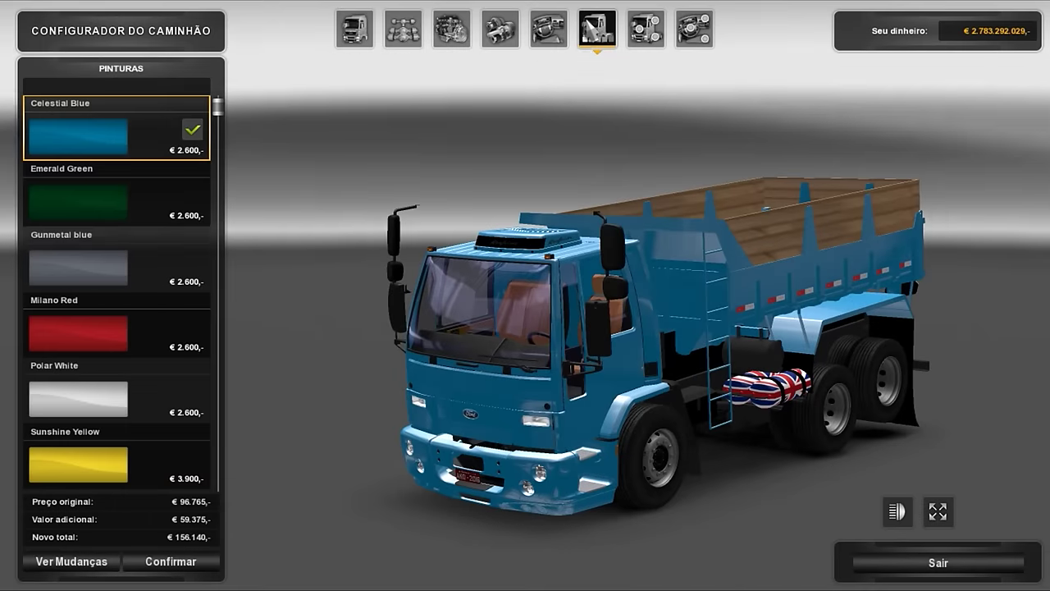
{"action": "left_click_drag", "start_coordinate": [567, 157], "coordinate": [438, 147]}
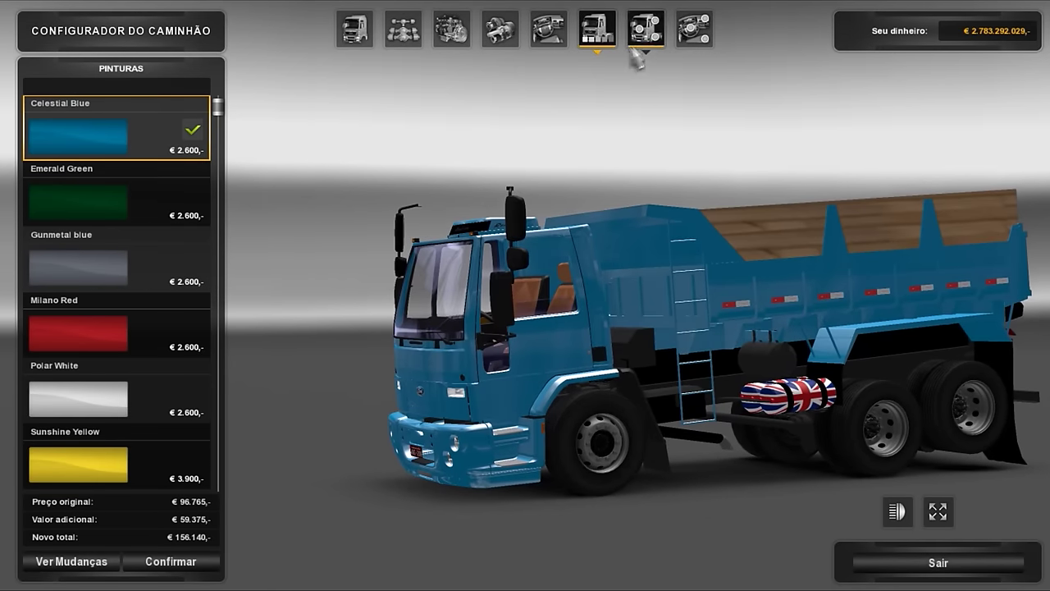
{"action": "left_click", "coordinate": [138, 406]}
{"action": "scroll", "coordinate": [139, 431], "scroll_direction": "down", "scroll_amount": 2}
{"action": "left_click", "coordinate": [141, 434]}
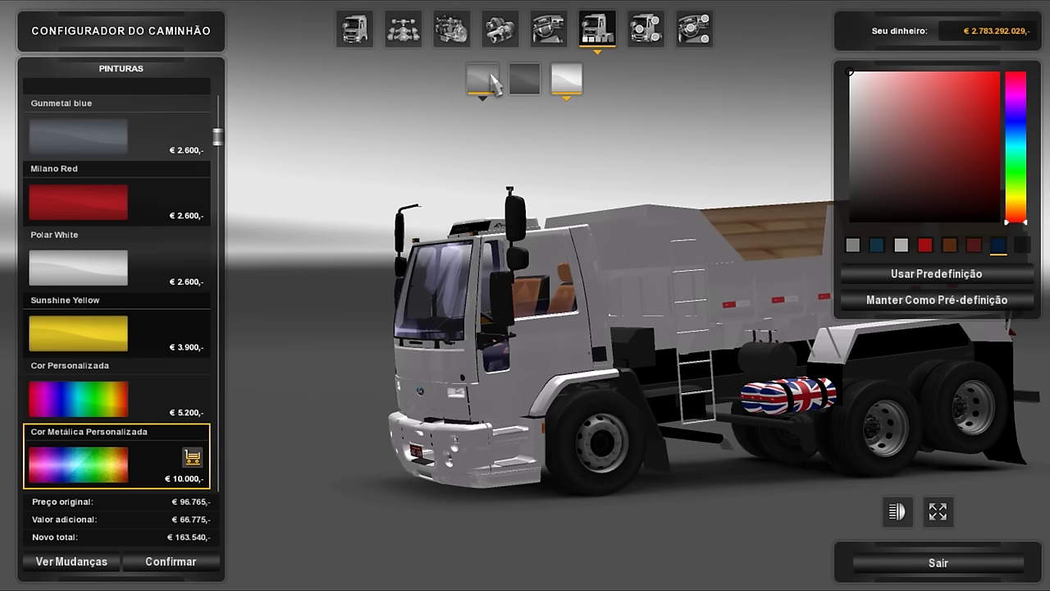
{"action": "left_click", "coordinate": [905, 279]}
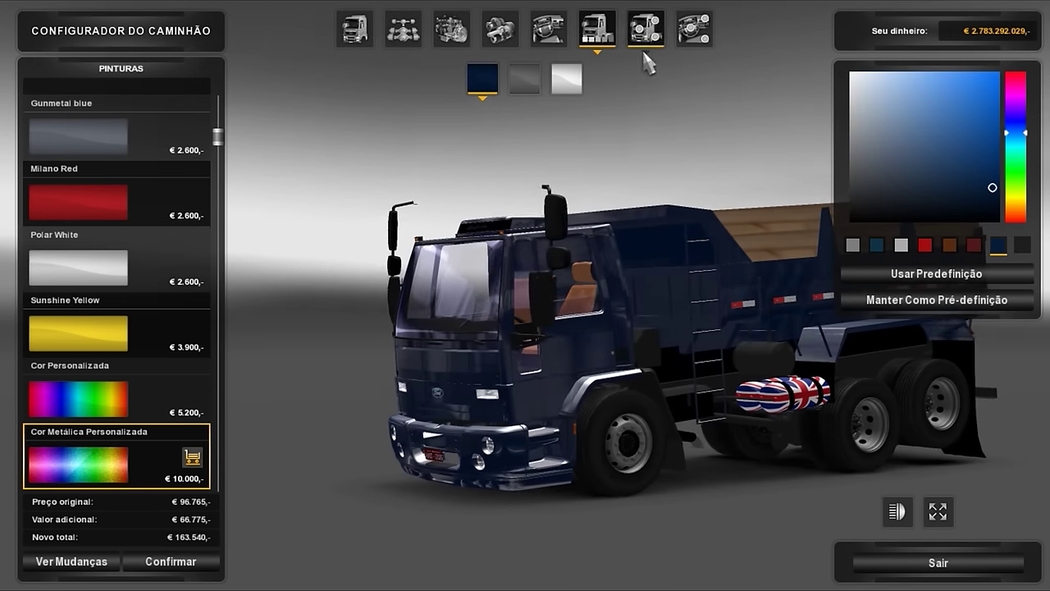
Fit Sem Por fora mirrors and the sparco steering wheel, then confirm the configuration
{"action": "left_click", "coordinate": [633, 40]}
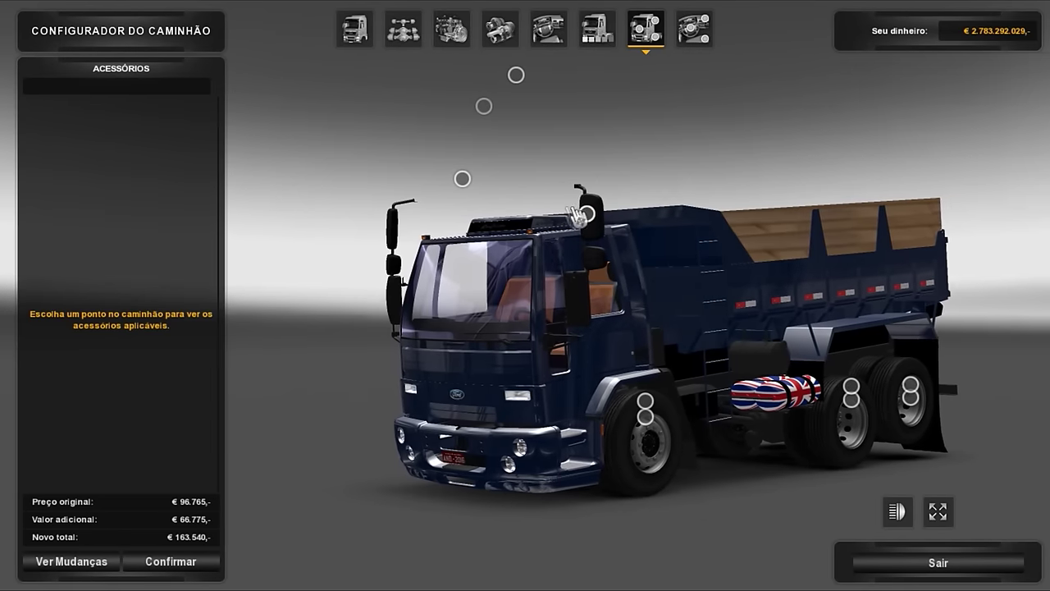
{"action": "left_click", "coordinate": [587, 215]}
{"action": "left_click", "coordinate": [103, 345]}
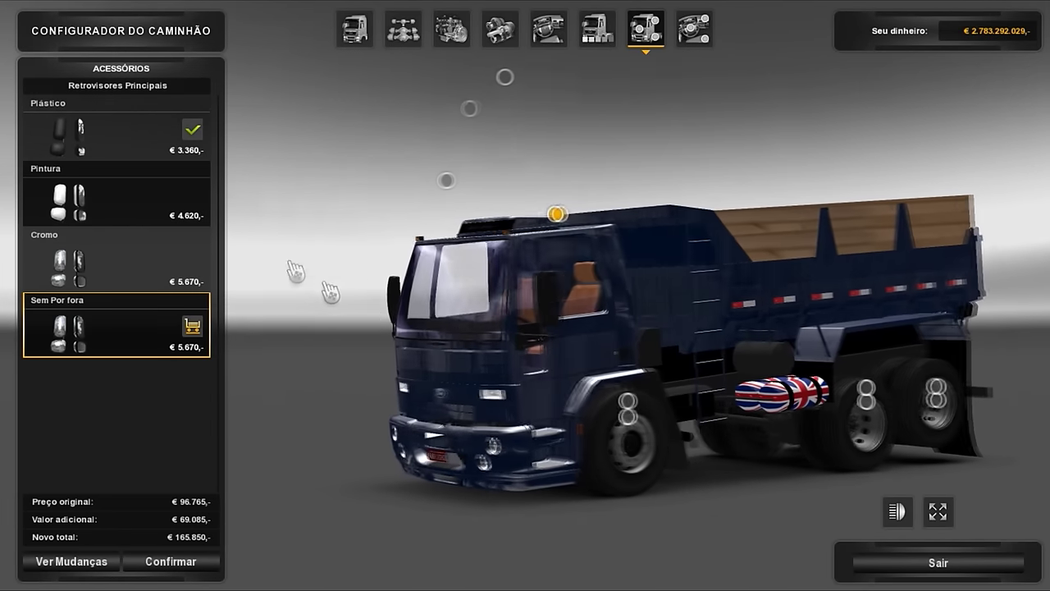
{"action": "left_click", "coordinate": [693, 33]}
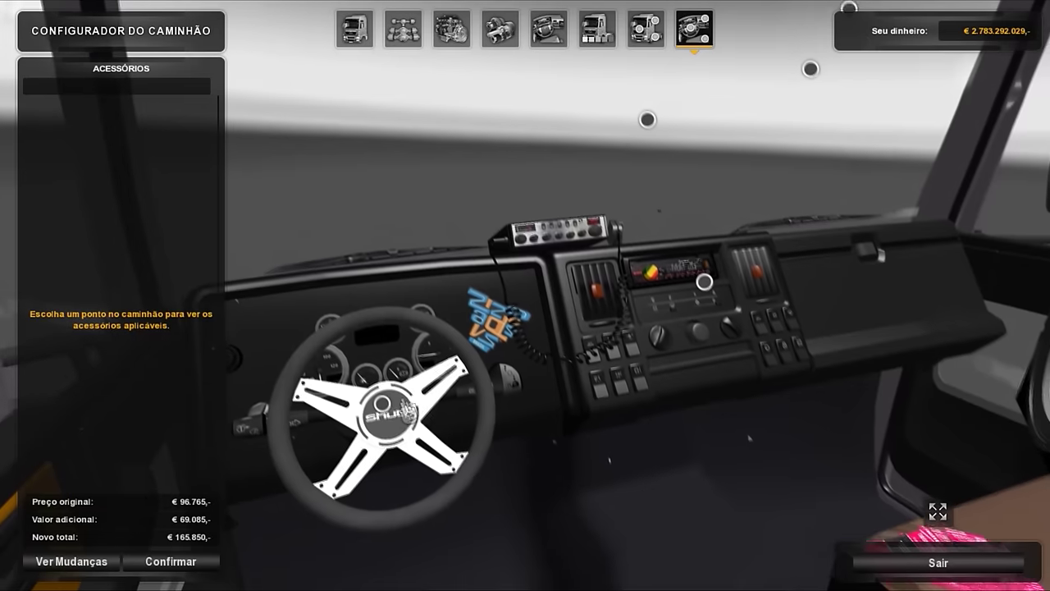
{"action": "left_click", "coordinate": [338, 386]}
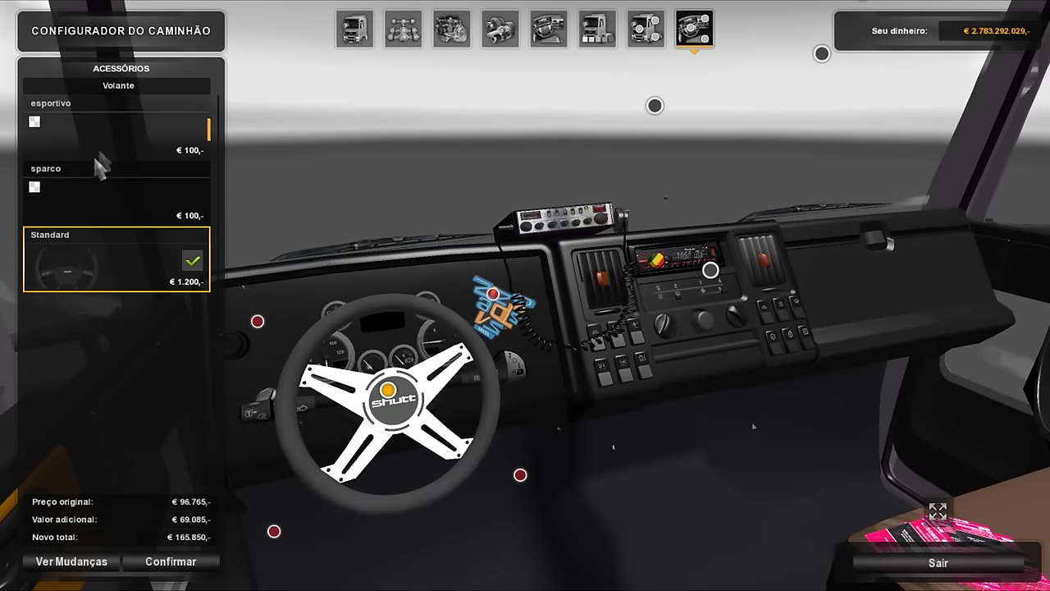
{"action": "left_click", "coordinate": [97, 154]}
{"action": "left_click", "coordinate": [103, 185]}
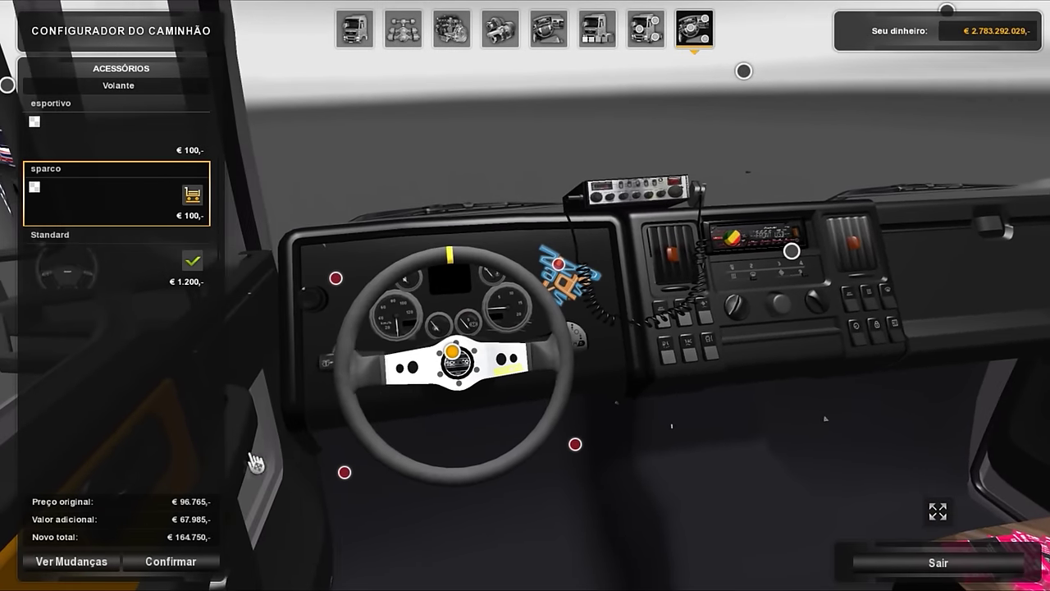
{"action": "left_click", "coordinate": [201, 561]}
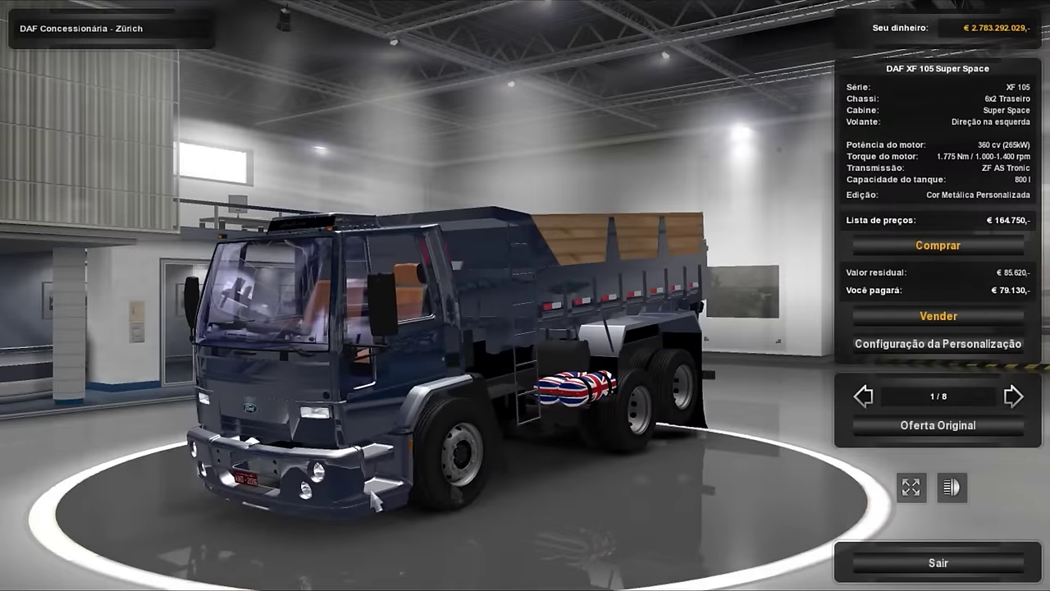
Purchase the customised dark blue truck for €79.130 and dismiss the success message
{"action": "left_click", "coordinate": [904, 316]}
{"action": "left_click", "coordinate": [489, 373]}
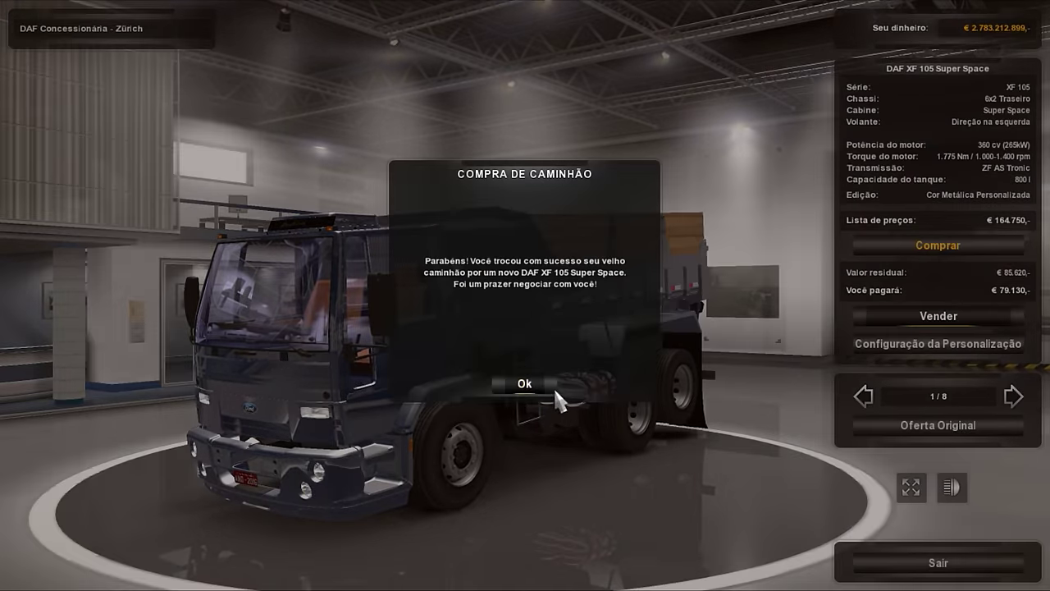
{"action": "left_click", "coordinate": [531, 385]}
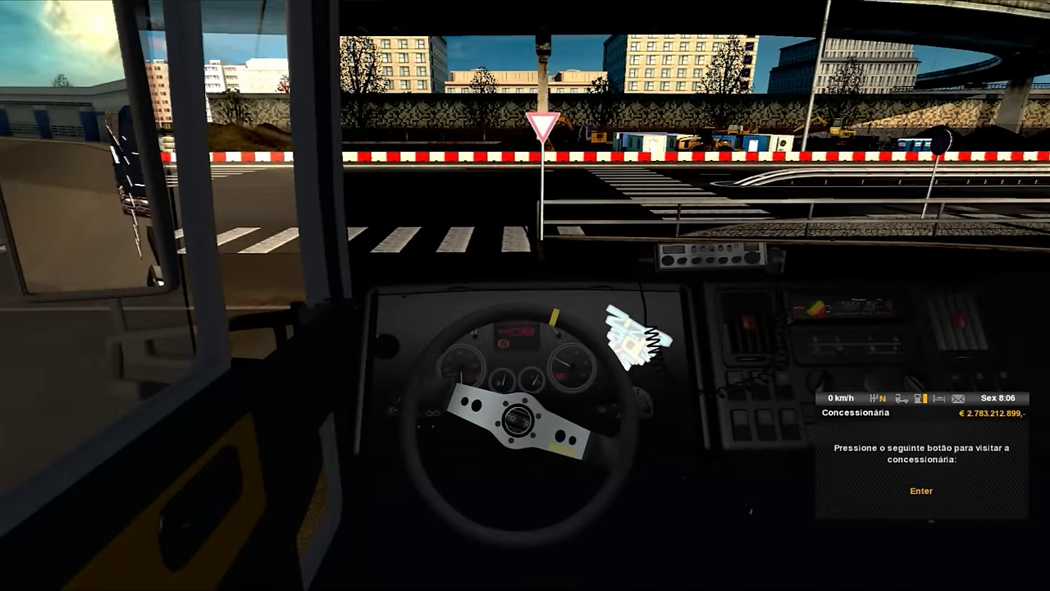
Shift into first gear and drive through Zürich, switching to the outside view and back to the cab
{"action": "key", "text": "shift"}
{"action": "key", "text": "w"}
{"action": "key", "text": "a"}
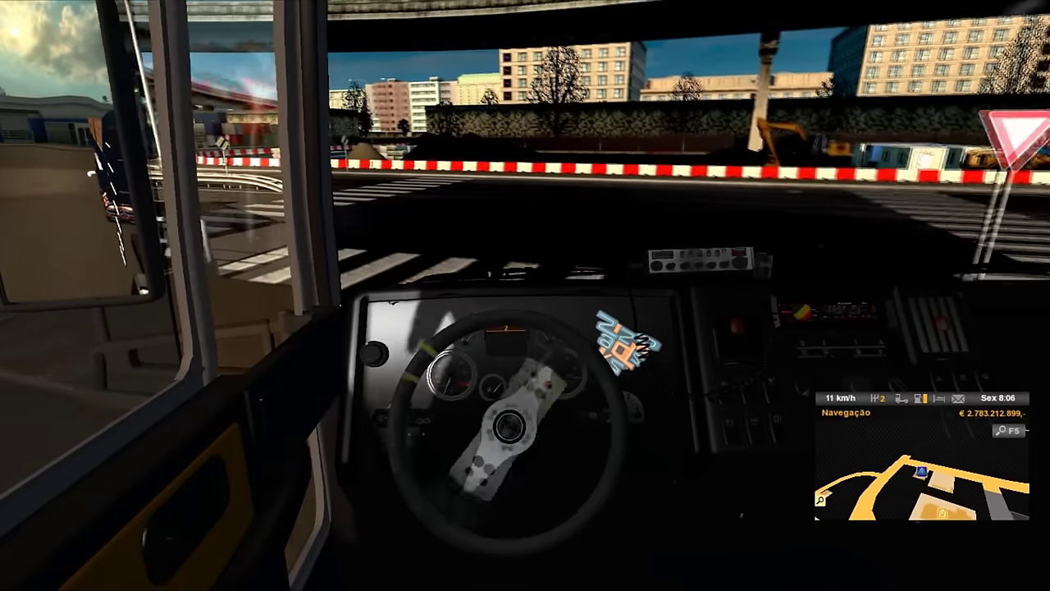
{"action": "key", "text": "a"}
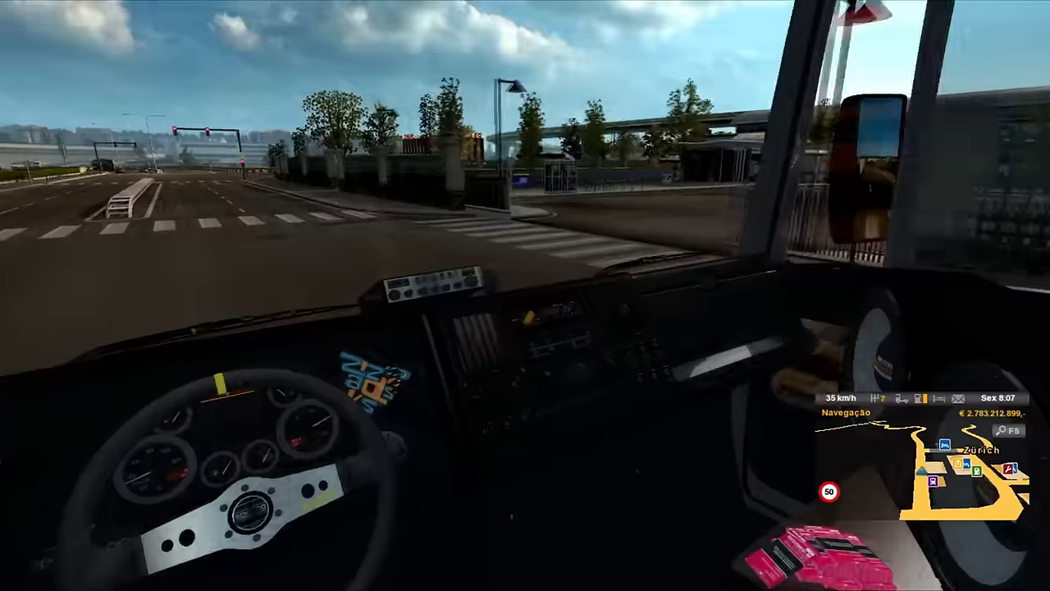
{"action": "key", "text": "2"}
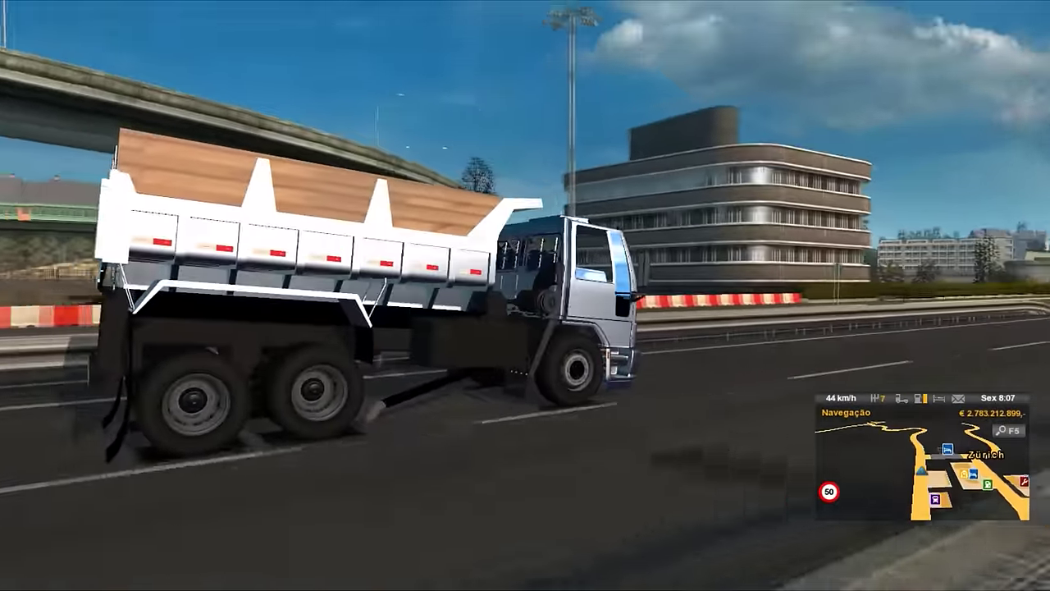
{"action": "key", "text": "1"}
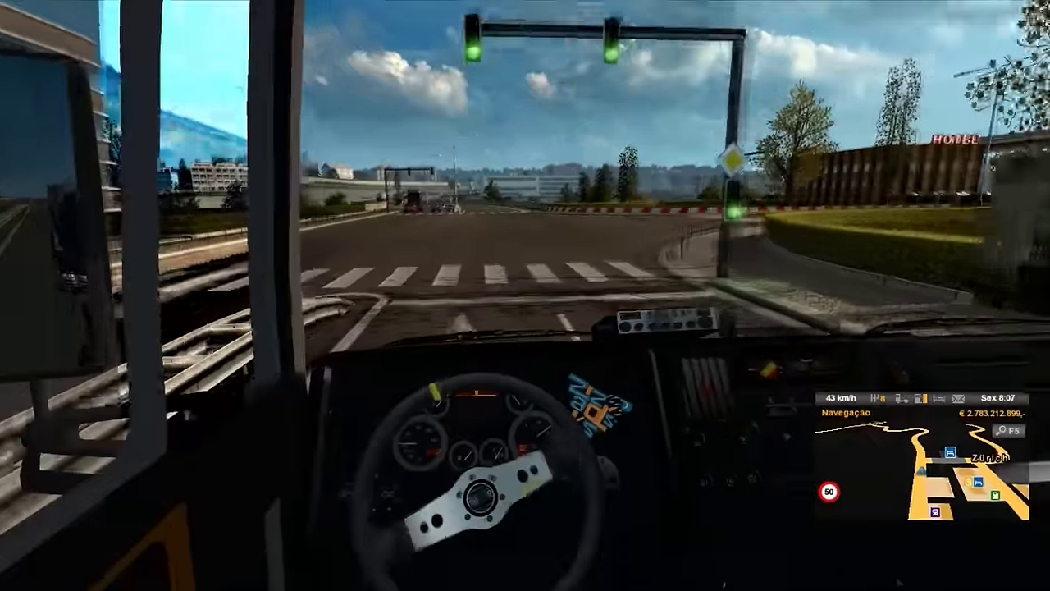